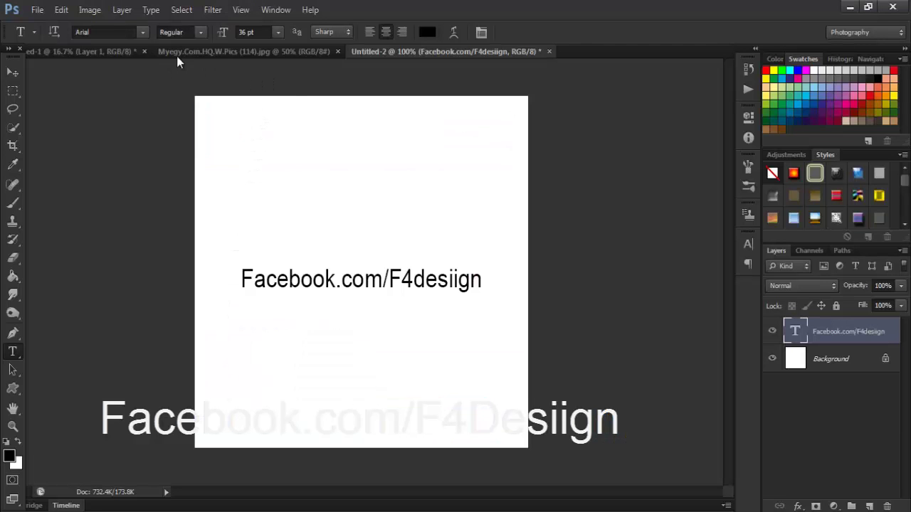
# Compare the Camaro and desert Porsche photos, then return to the Camaro photo with the Pen tool
pyautogui.click(118, 54)
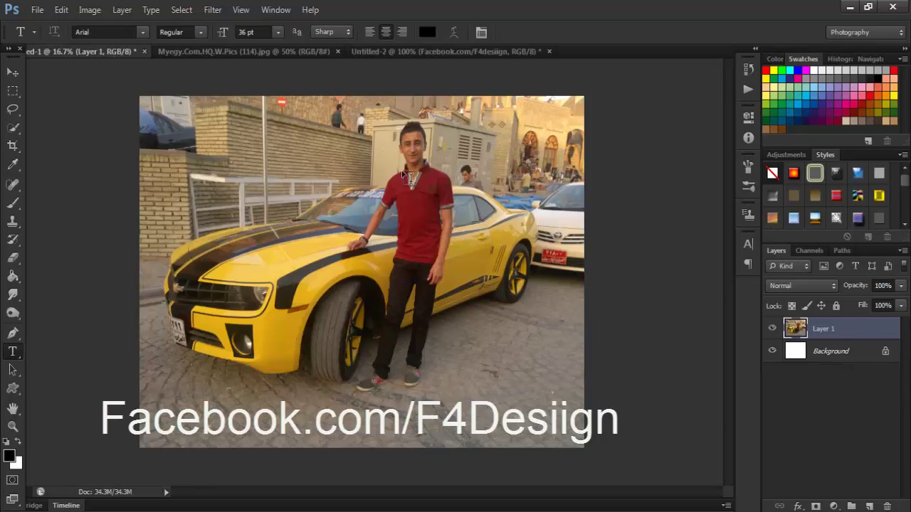
pyautogui.click(209, 51)
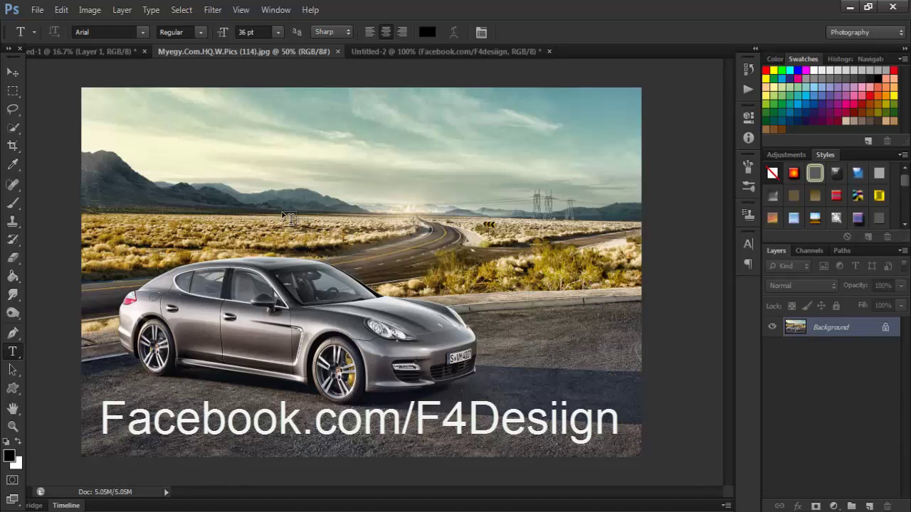
pyautogui.click(94, 53)
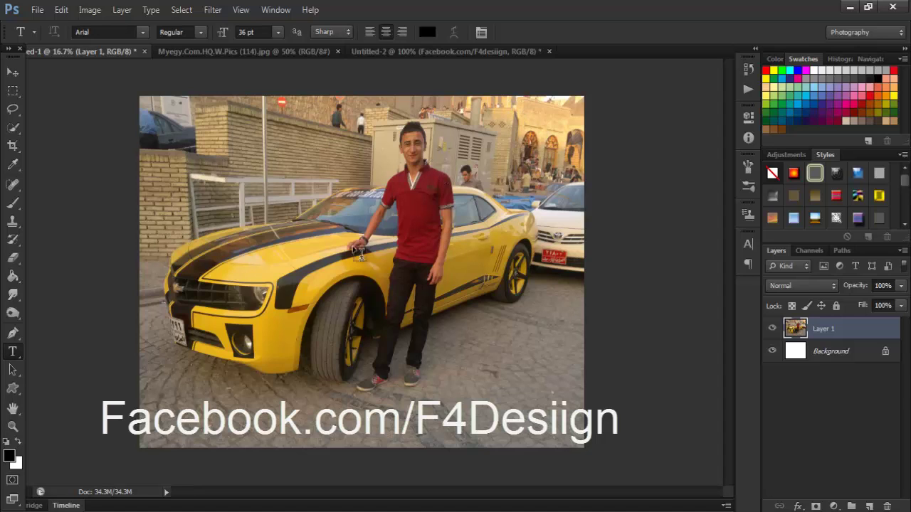
pyautogui.click(15, 334)
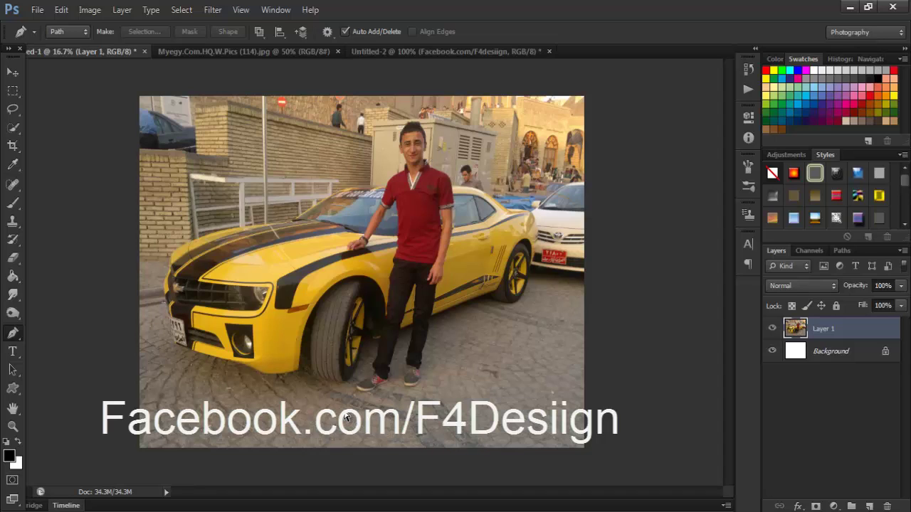
# Zoom in and place the path's first anchor point at the car's front edge
pyautogui.hotkey('ctrl', '+')
pyautogui.hotkey('ctrl', '+')
pyautogui.hotkey('ctrl', '+')
pyautogui.hotkey('ctrl', '+')
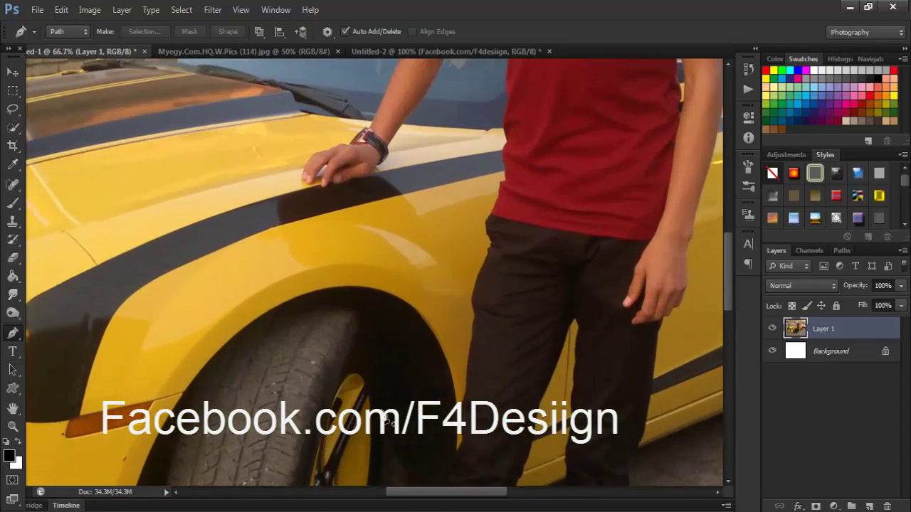
pyautogui.hscroll(-2, 182, 405)
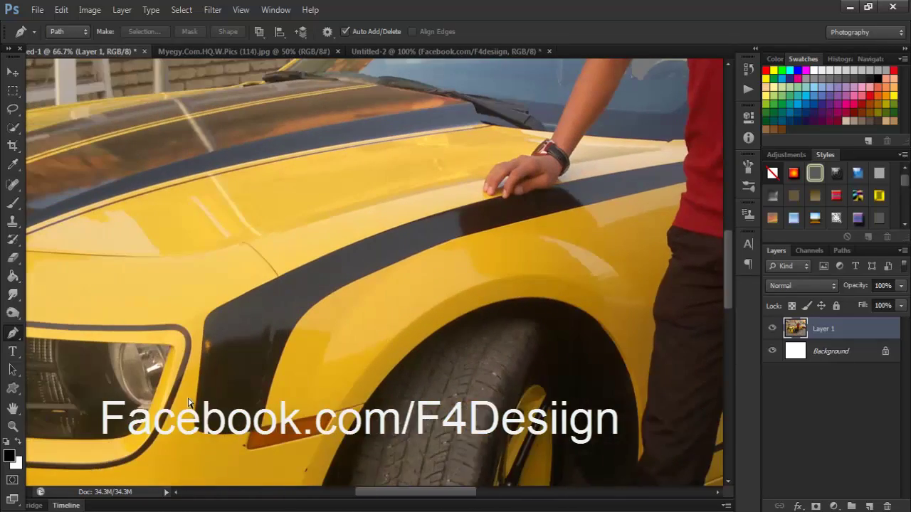
pyautogui.hscroll(-2, 185, 398)
pyautogui.hscroll(-1, 189, 395)
pyautogui.hscroll(-2, 196, 387)
pyautogui.hscroll(-2, 197, 386)
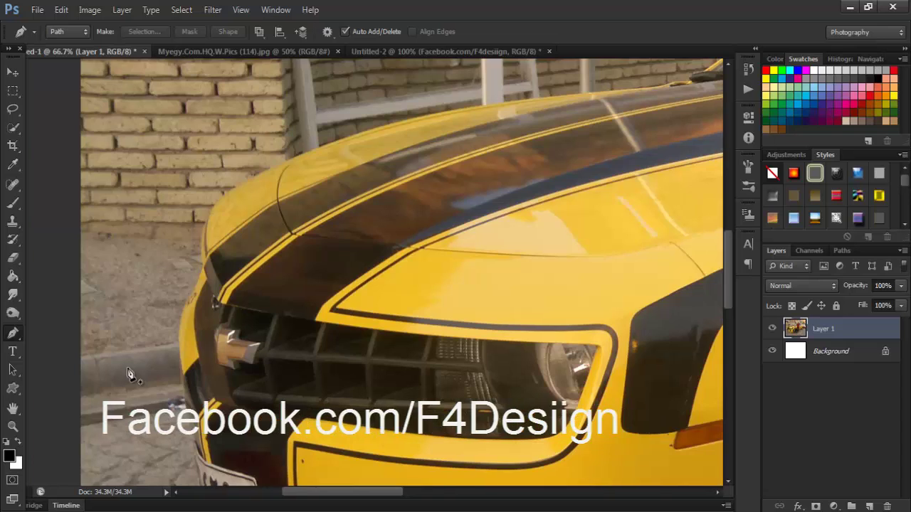
pyautogui.scroll(1, 175, 359)
pyautogui.scroll(1, 171, 366)
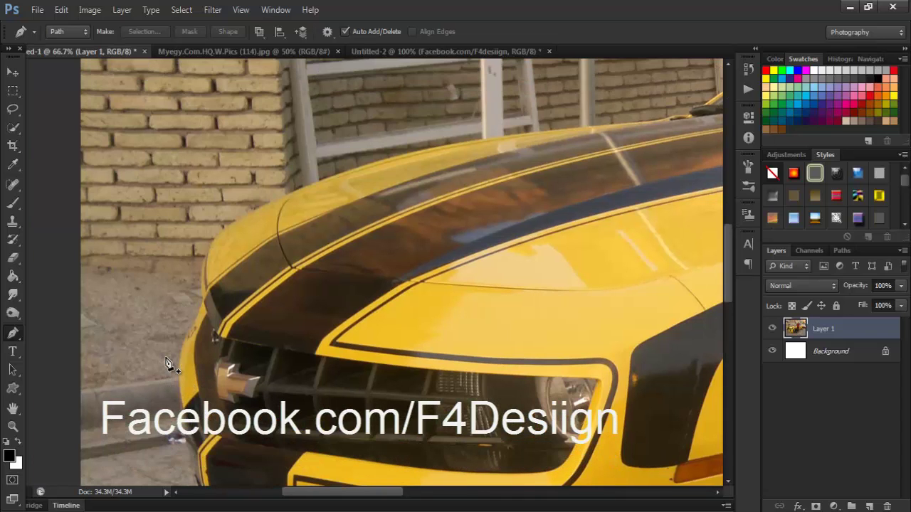
pyautogui.click(78, 393)
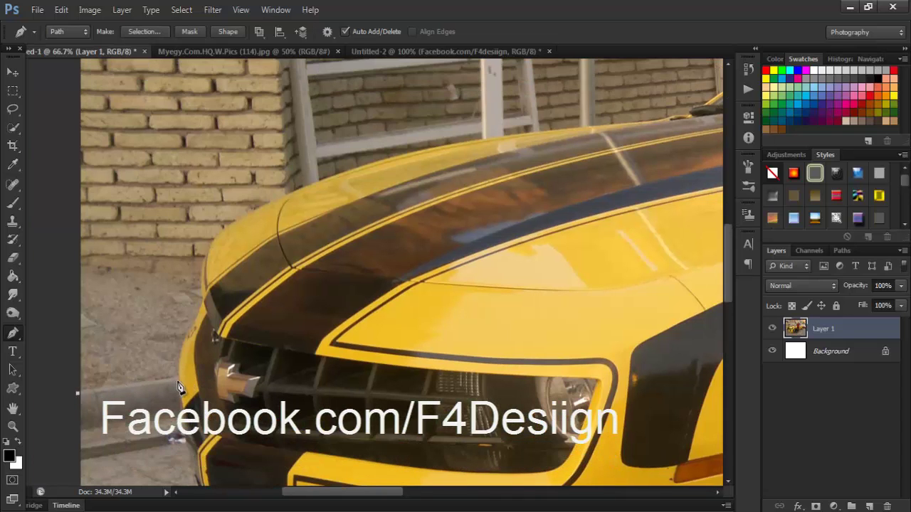
pyautogui.scroll(-1, 179, 384)
pyautogui.scroll(-2, 192, 427)
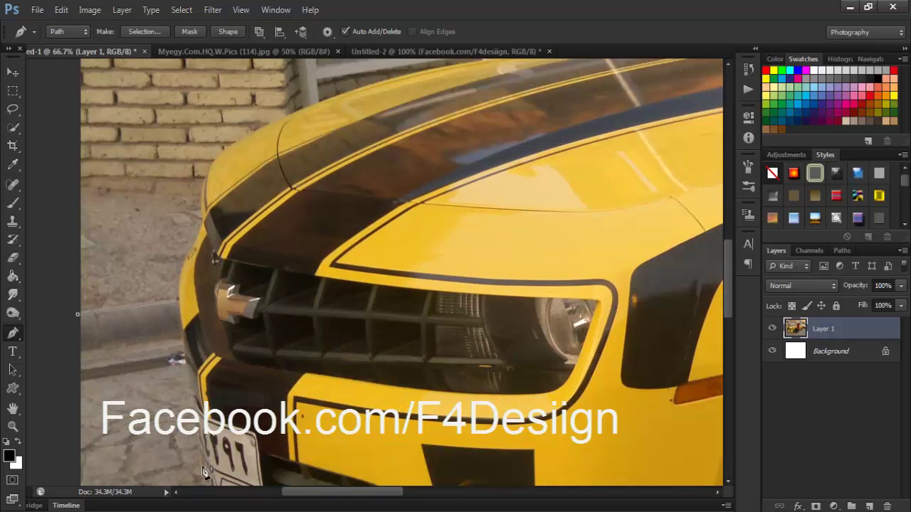
pyautogui.scroll(-2, 220, 437)
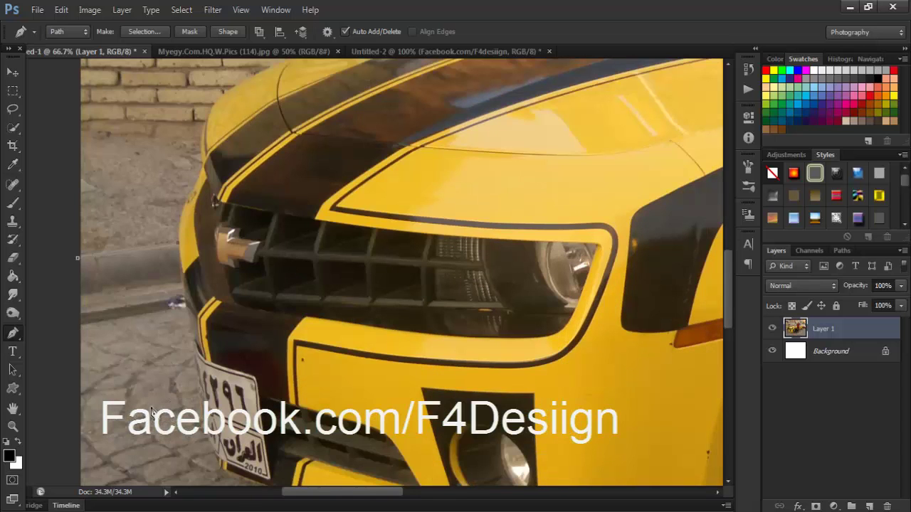
pyautogui.scroll(2, 135, 394)
pyautogui.scroll(2, 173, 357)
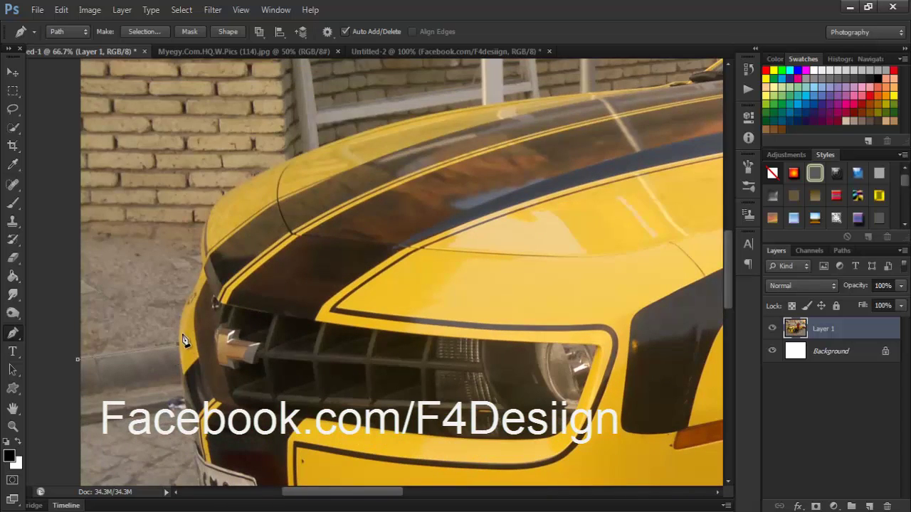
pyautogui.scroll(1, 180, 332)
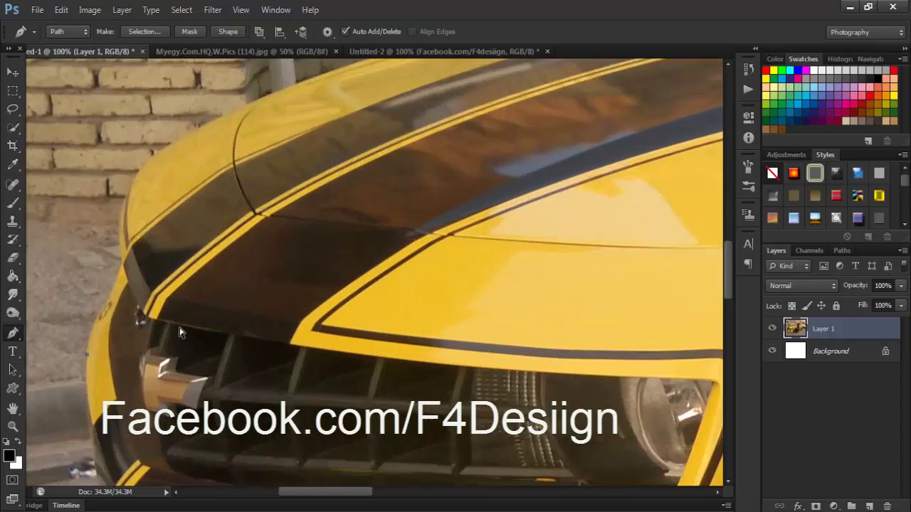
pyautogui.scroll(1, 180, 332)
pyautogui.hscroll(-3, 181, 325)
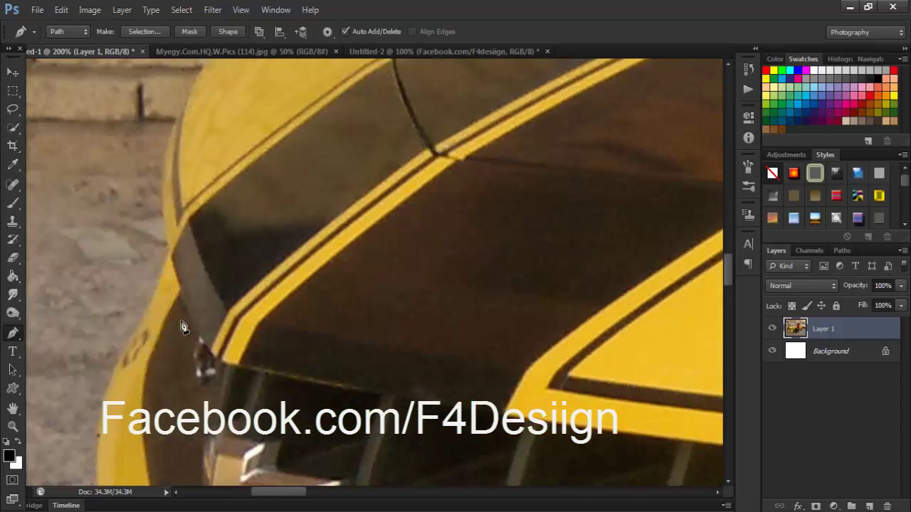
pyautogui.scroll(-2, 181, 326)
pyautogui.hscroll(-2, 171, 348)
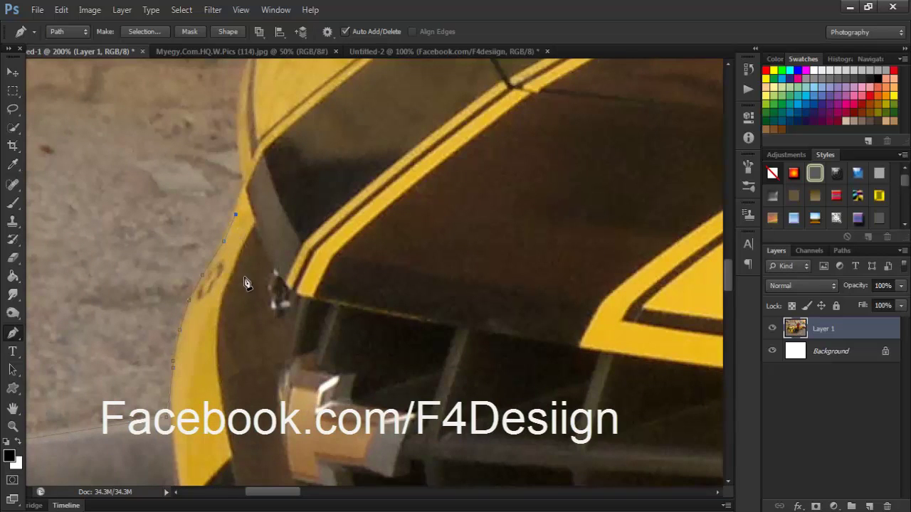
pyautogui.scroll(2, 244, 283)
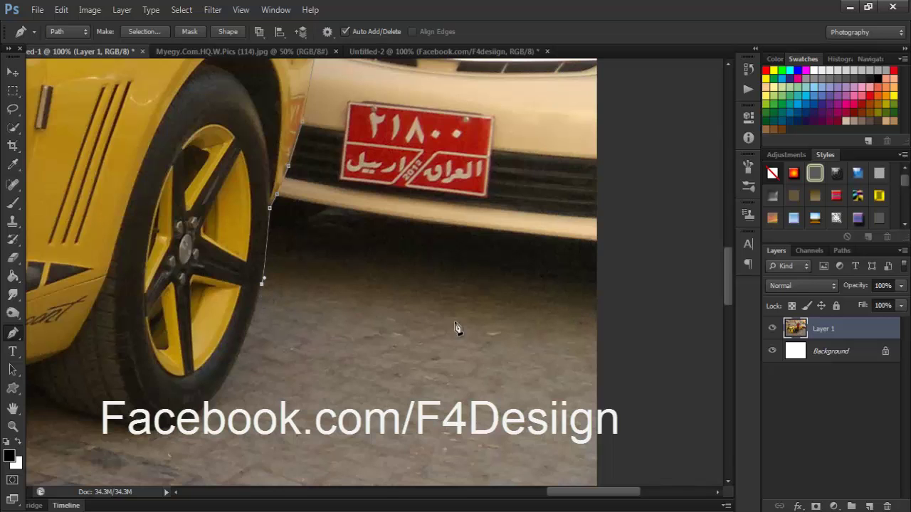
pyautogui.hscroll(-2, 477, 299)
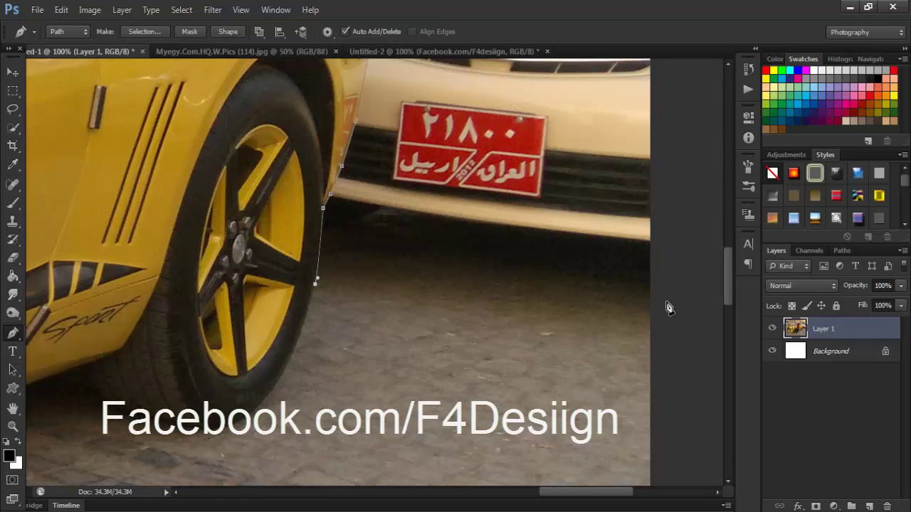
pyautogui.scroll(-3, 376, 392)
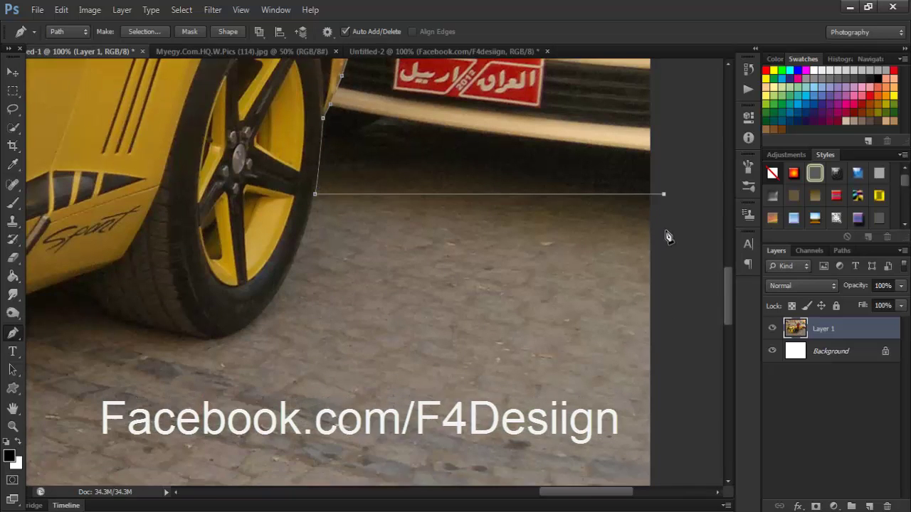
pyautogui.scroll(-6, 665, 232)
pyautogui.scroll(-4, 666, 236)
pyautogui.scroll(-3, 666, 237)
pyautogui.scroll(-3, 666, 237)
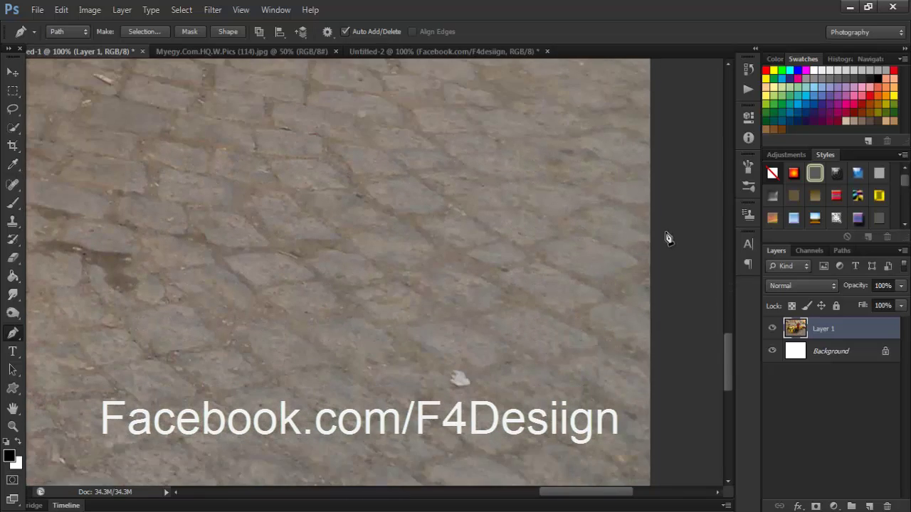
pyautogui.scroll(-1, 666, 237)
# Add anchors along the ground and the car's front, then close the path at its start
pyautogui.hotkey('ctrl', '-')
pyautogui.hotkey('ctrl', '-')
pyautogui.hotkey('ctrl', '-')
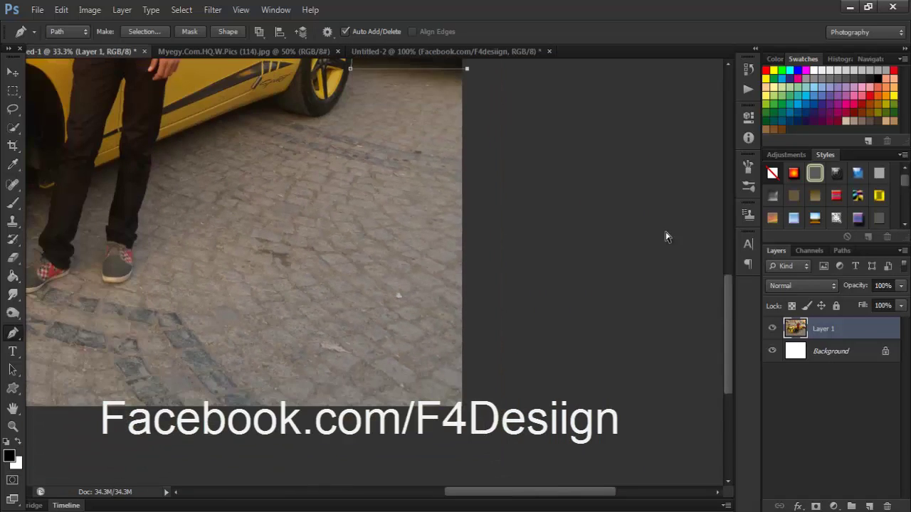
pyautogui.hscroll(-3, 644, 320)
pyautogui.click(624, 428)
pyautogui.hscroll(-3, 530, 413)
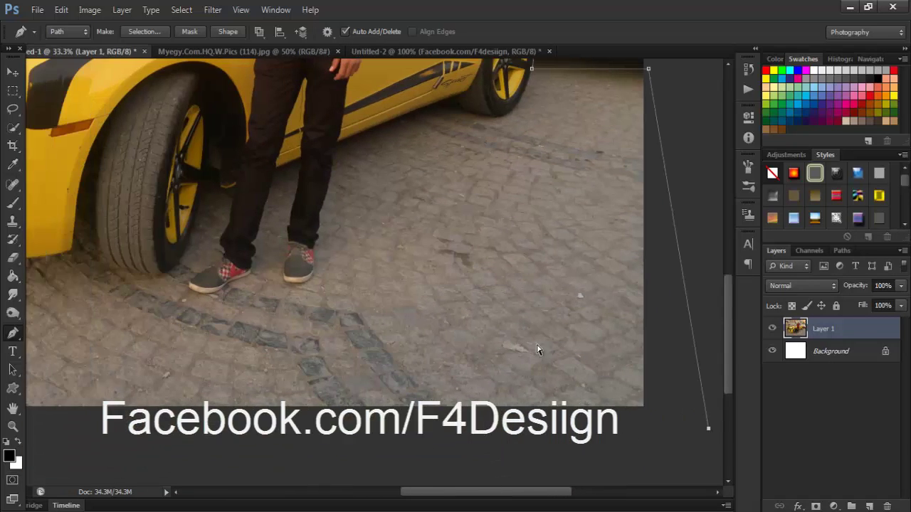
pyautogui.click(310, 411)
pyautogui.hscroll(-6, 214, 427)
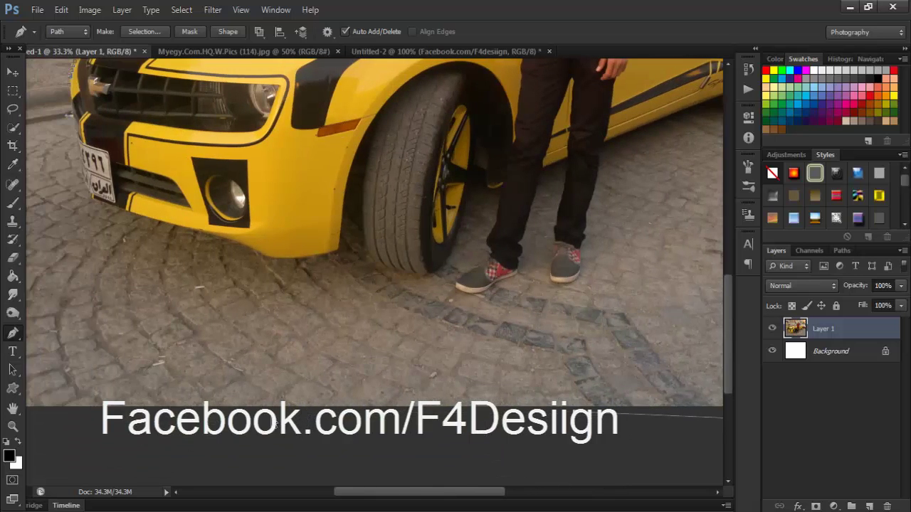
pyautogui.click(125, 434)
pyautogui.click(47, 340)
pyautogui.moveTo(68, 154); pyautogui.dragTo(68, 140)
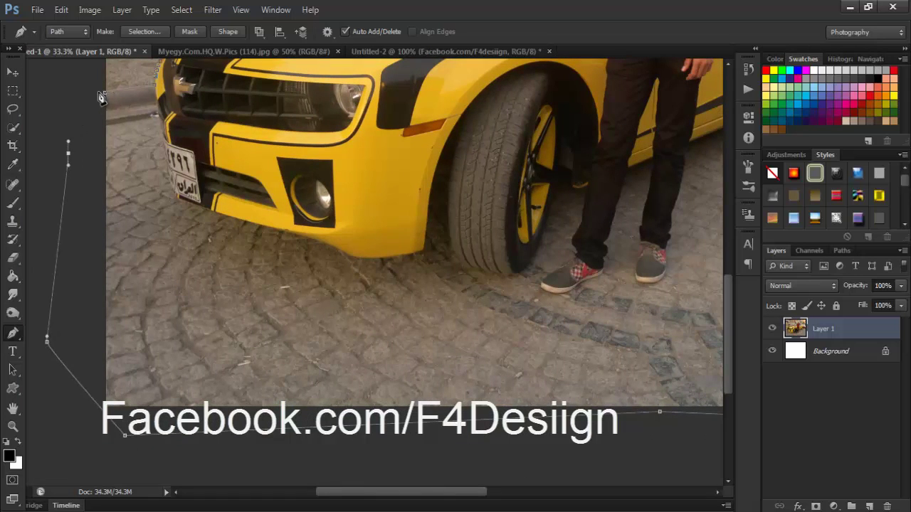
pyautogui.click(107, 94)
pyautogui.hotkey('ctrl', '-')
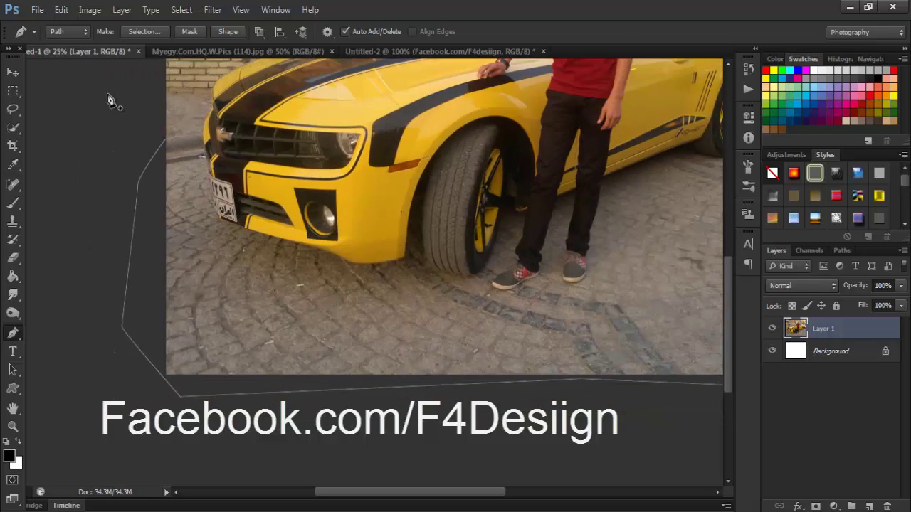
# Turn the traced path into a selection with 0 feather radius
pyautogui.rightClick(387, 224)
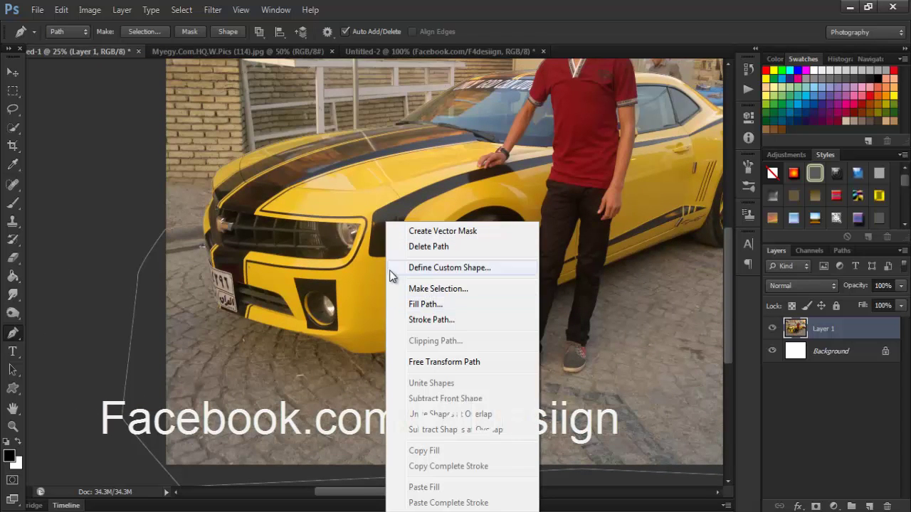
pyautogui.rightClick(288, 208)
pyautogui.click(339, 276)
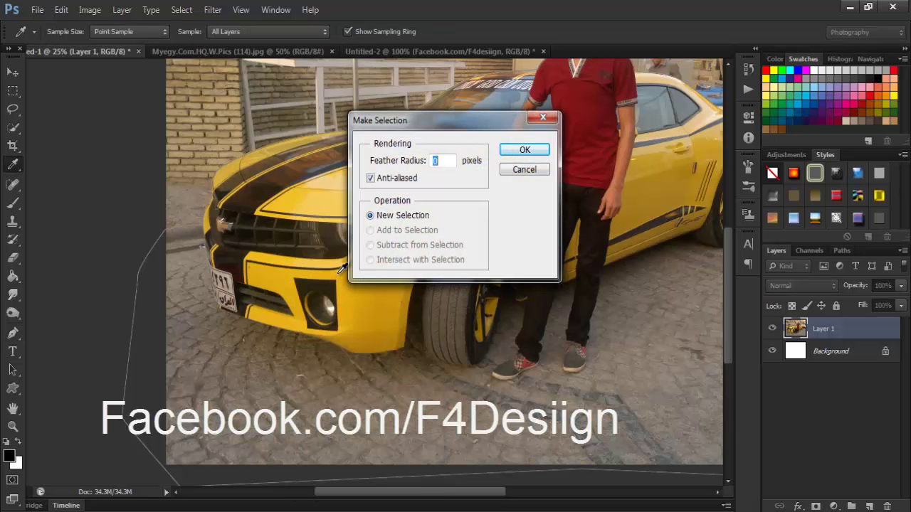
pyautogui.press('Return')
# Delete the walls and parked cars to white, deselect, and pick the Brush tool
pyautogui.scroll(2, 390, 277)
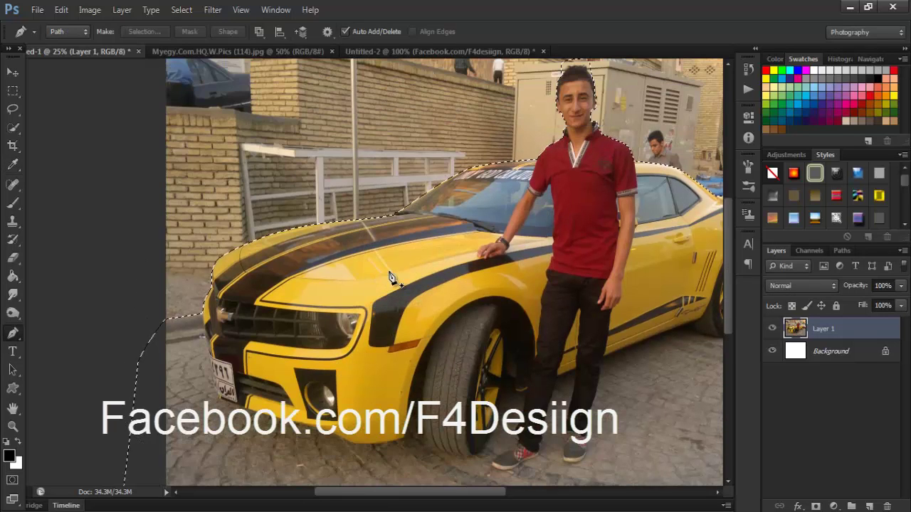
pyautogui.scroll(2, 390, 278)
pyautogui.hscroll(2, 390, 277)
pyautogui.scroll(2, 390, 277)
pyautogui.hscroll(3, 390, 278)
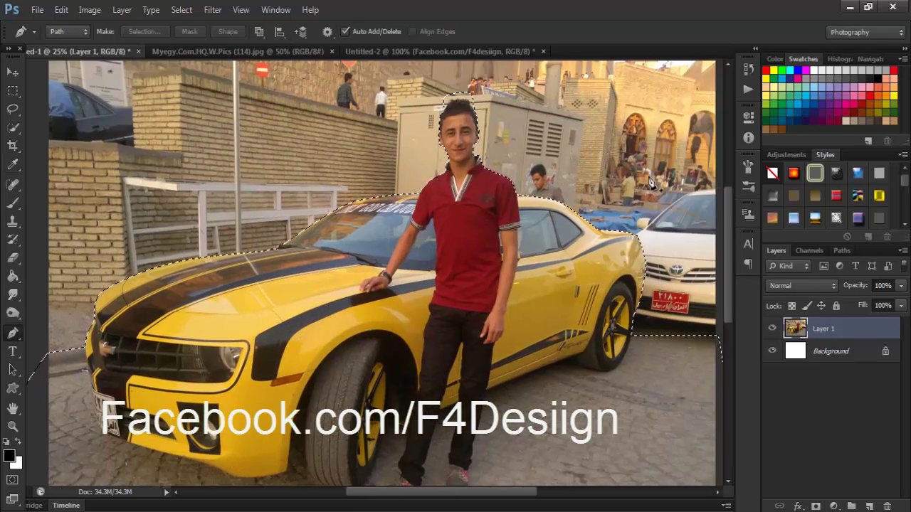
pyautogui.scroll(-2, 676, 267)
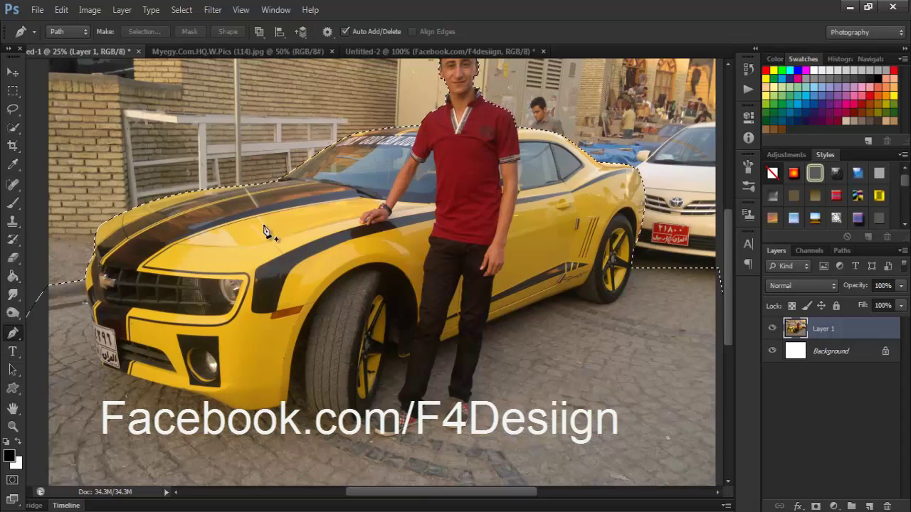
pyautogui.scroll(-1, 277, 199)
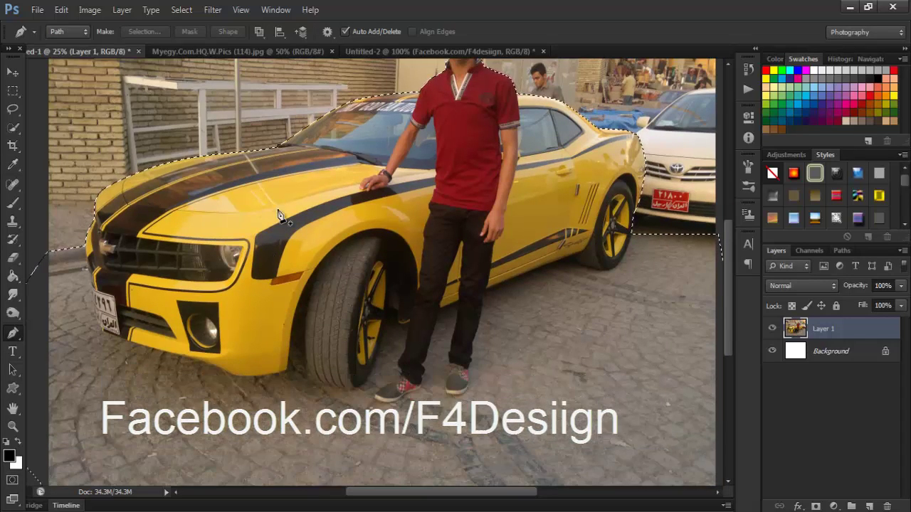
pyautogui.scroll(1, 458, 171)
pyautogui.scroll(-2, 512, 270)
pyautogui.scroll(-1, 484, 306)
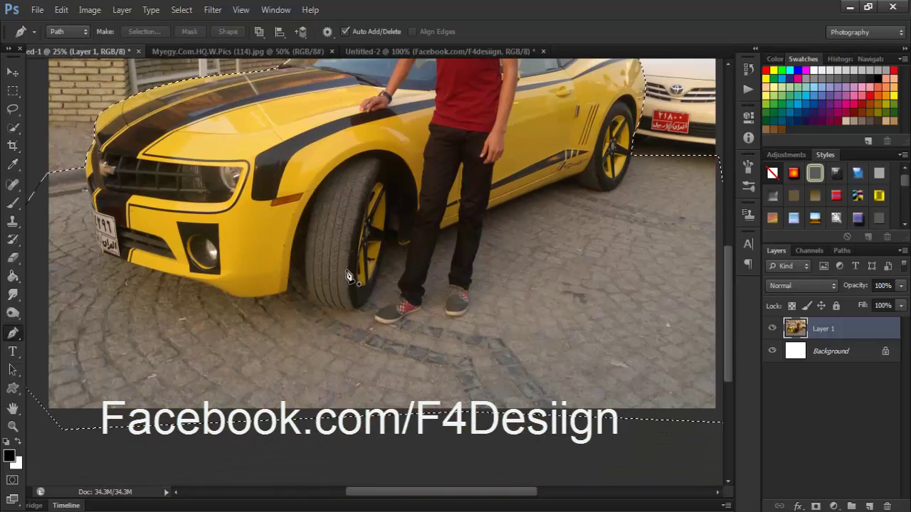
pyautogui.scroll(2, 388, 317)
pyautogui.scroll(1, 387, 316)
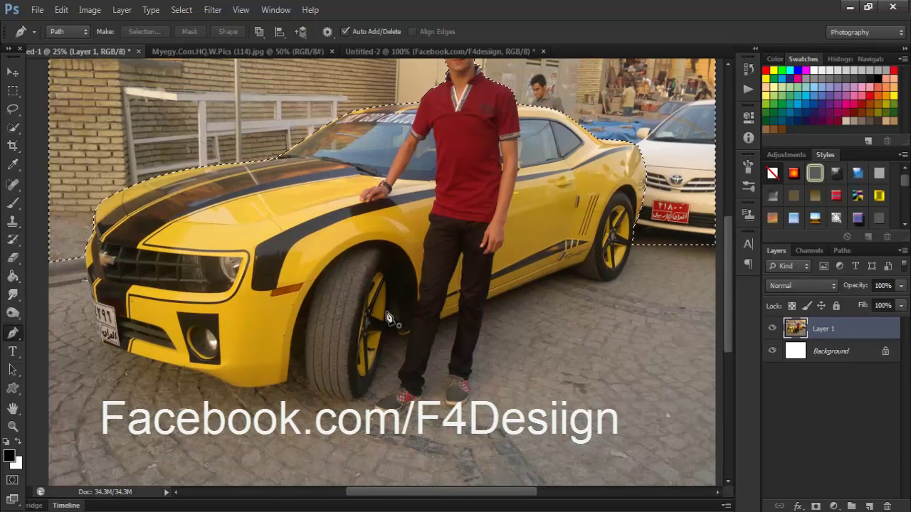
pyautogui.press('Delete')
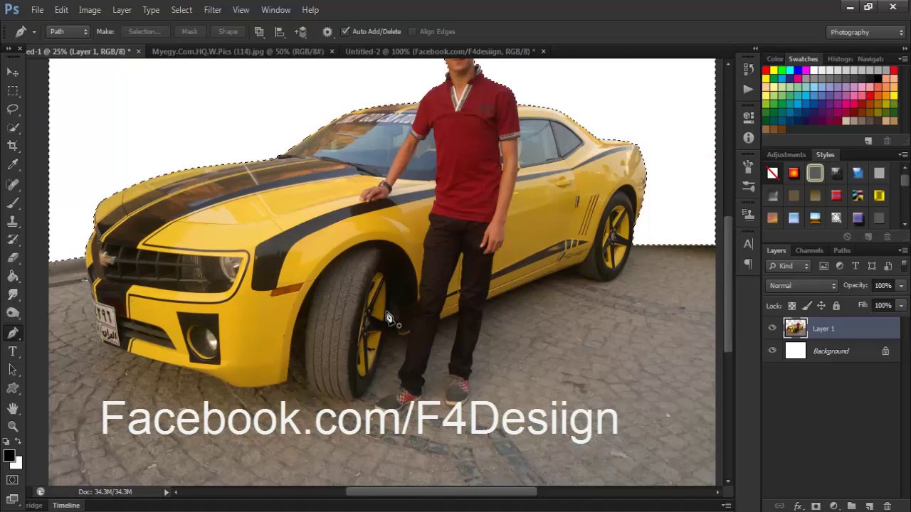
pyautogui.scroll(3, 199, 385)
pyautogui.scroll(3, 207, 373)
pyautogui.hotkey('ctrl', 'd')
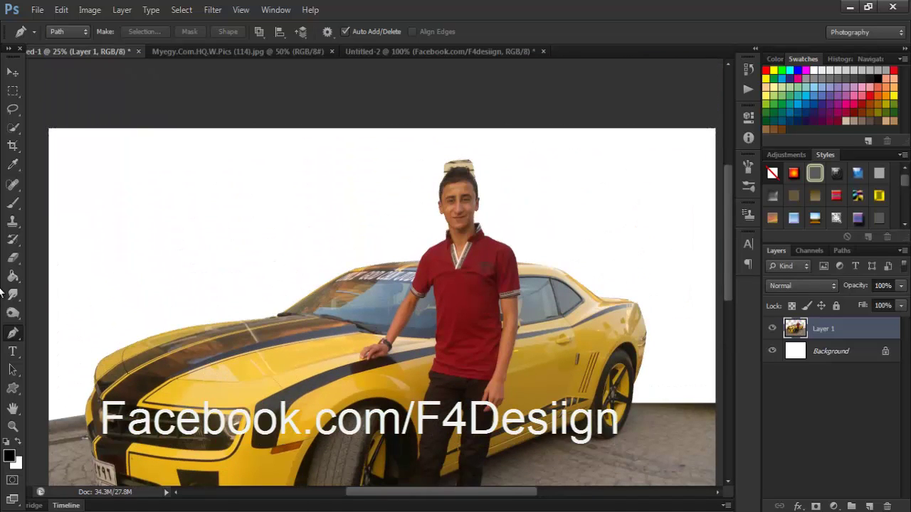
pyautogui.click(12, 203)
pyautogui.hscroll(3, 359, 292)
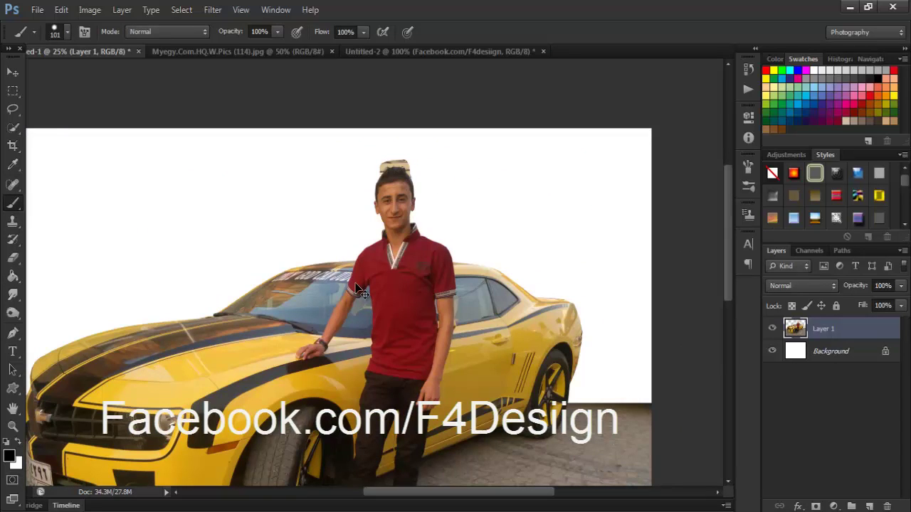
# Duplicate Layer 1 as Layer 1 copy and hide the original Layer 1
pyautogui.click(121, 10)
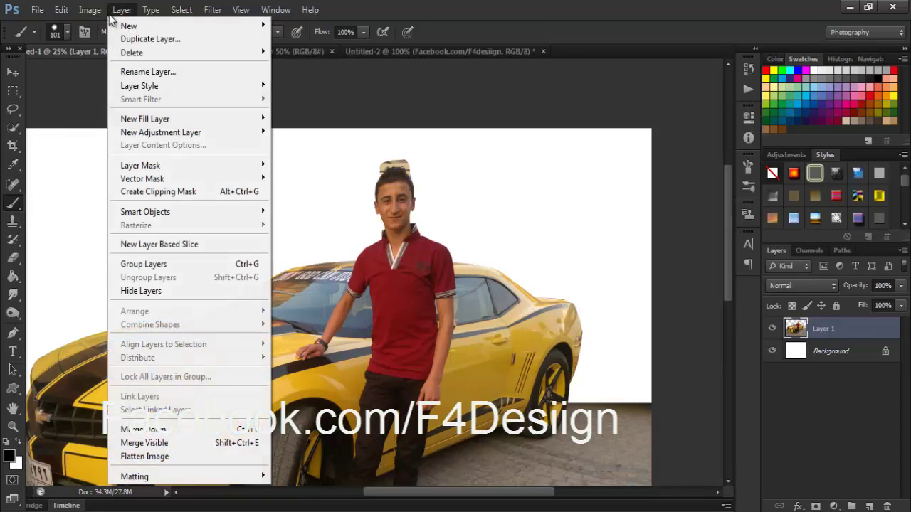
pyautogui.click(200, 47)
pyautogui.press('Return')
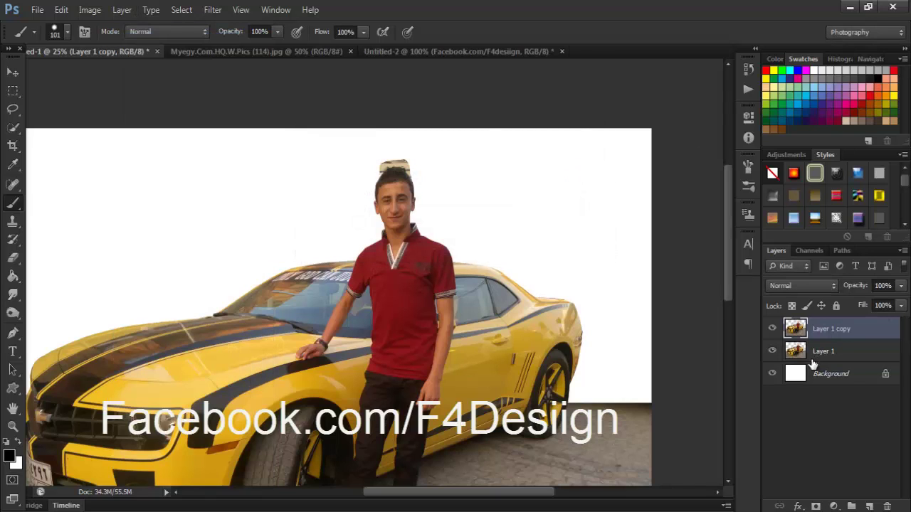
pyautogui.click(775, 352)
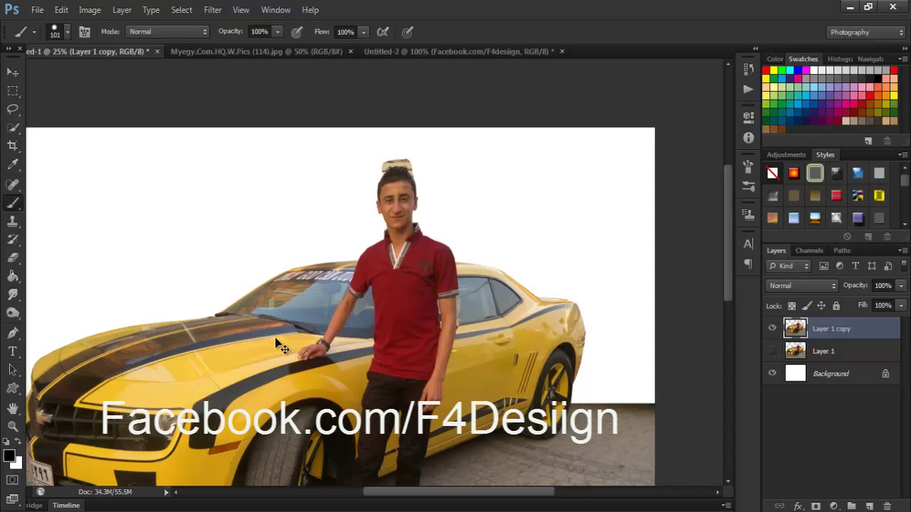
# Zoom in on the man's hair and set the brush size to 37 px
pyautogui.scroll(3, 275, 337)
pyautogui.scroll(3, 275, 338)
pyautogui.scroll(5, 275, 337)
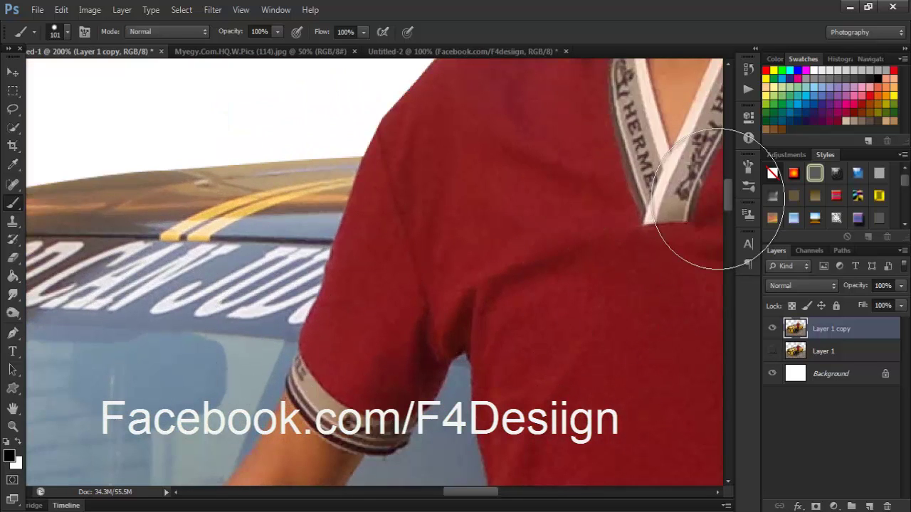
pyautogui.rightClick(447, 246)
pyautogui.moveTo(496, 275); pyautogui.dragTo(479, 274)
pyautogui.press('Return')
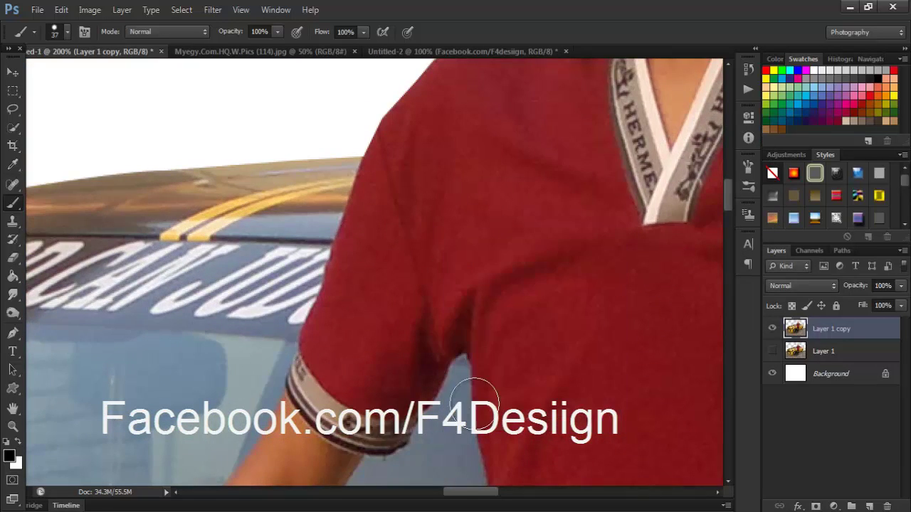
pyautogui.moveTo(474, 492); pyautogui.dragTo(504, 492)
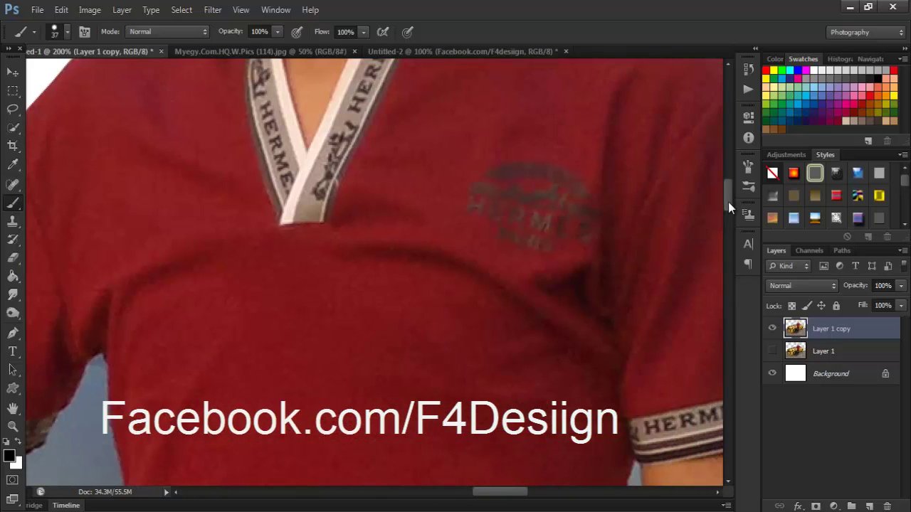
pyautogui.moveTo(728, 202); pyautogui.dragTo(728, 128)
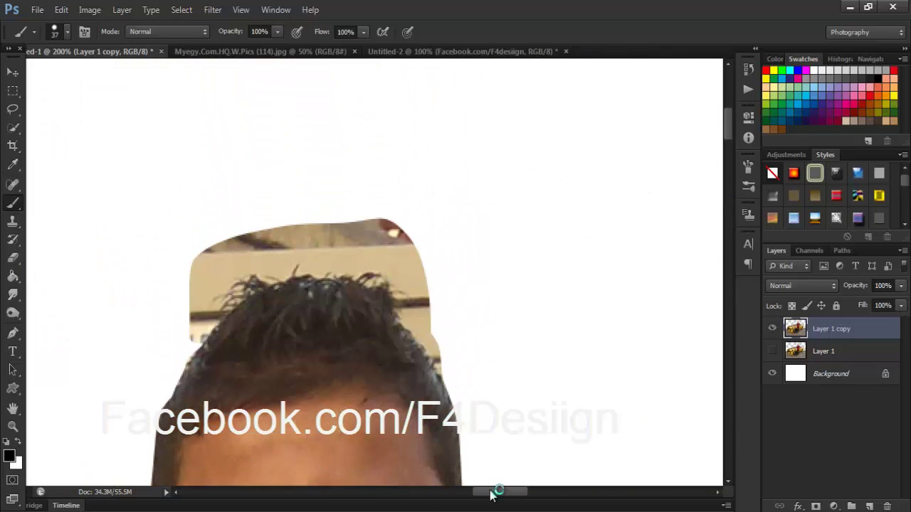
pyautogui.moveTo(494, 490); pyautogui.dragTo(488, 491)
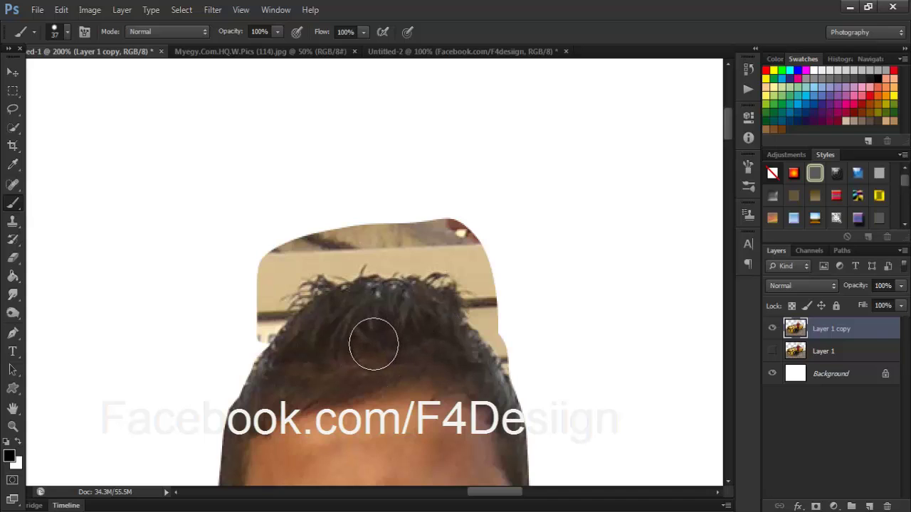
# Quick-select the man's hair, removing the background strip left of it
pyautogui.click(16, 130)
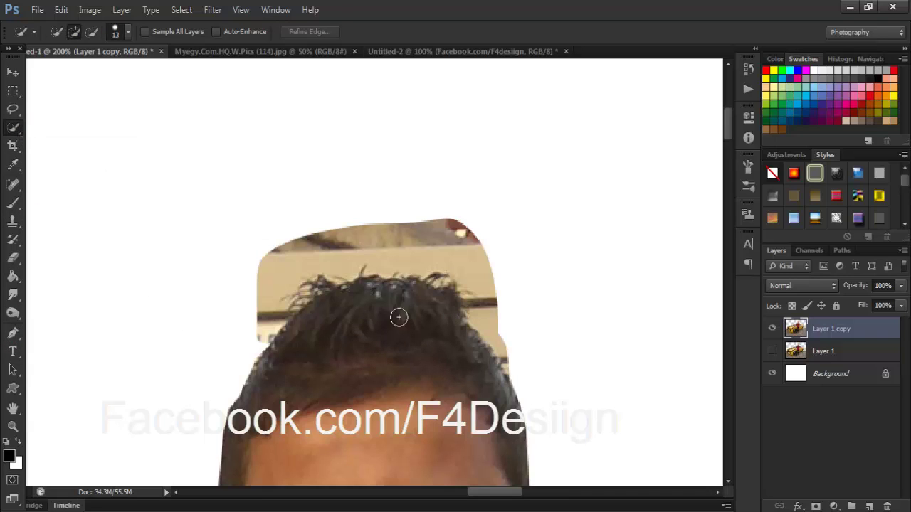
pyautogui.moveTo(291, 350); pyautogui.dragTo(313, 324)
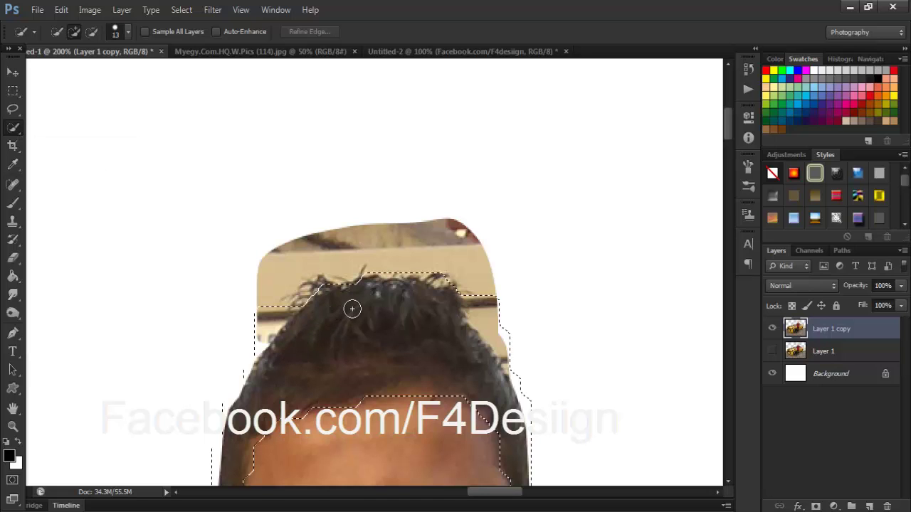
pyautogui.moveTo(446, 342)
pyautogui.mouseDown()
pyautogui.moveTo(506, 268)
pyautogui.moveTo(508, 325)
pyautogui.mouseUp()
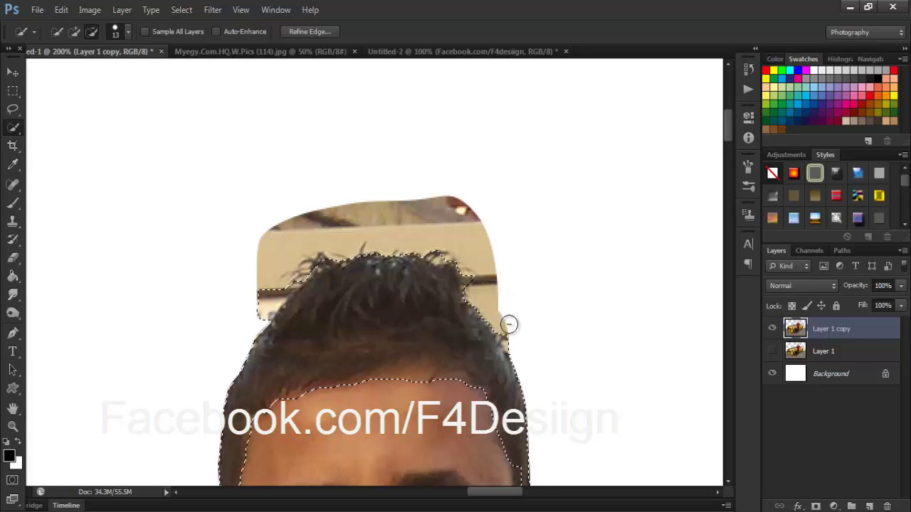
pyautogui.moveTo(274, 290); pyautogui.dragTo(252, 308)
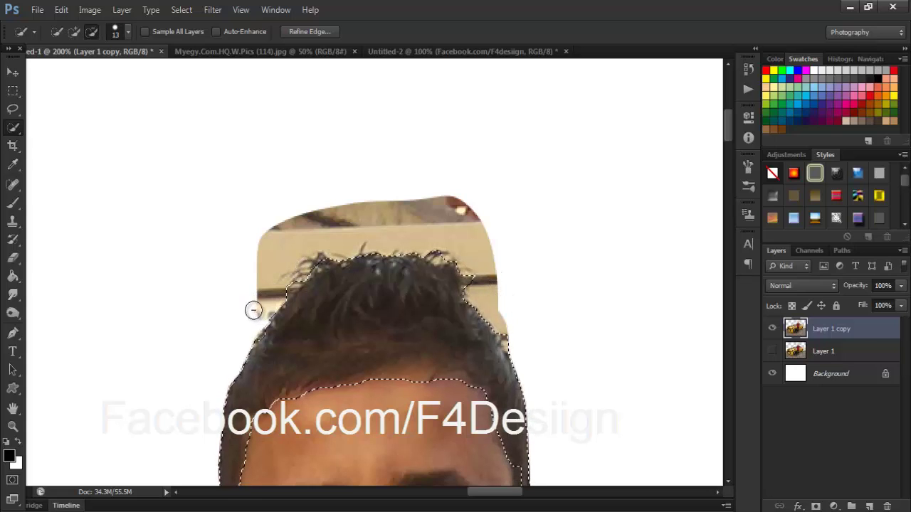
# Refine the hair edge with Smart Radius, Radius 5.8, Smooth 14, then invert and delete the rest
pyautogui.click(319, 32)
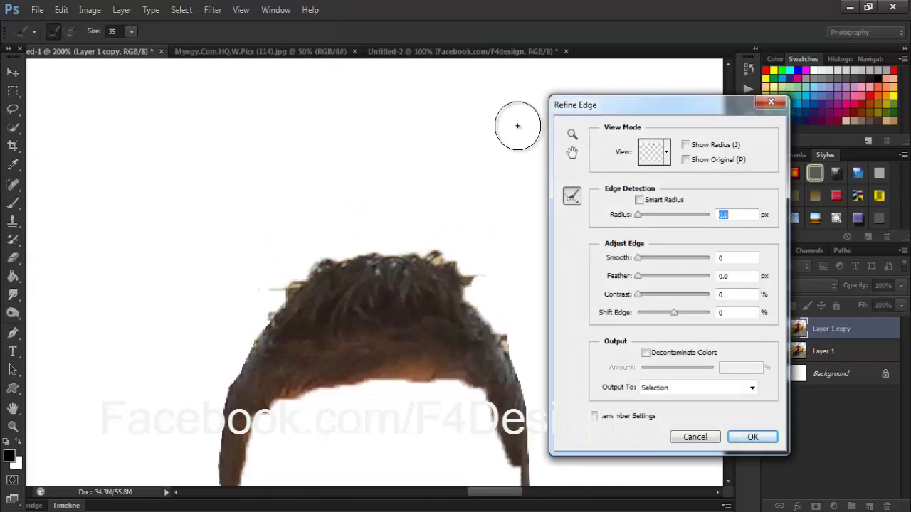
pyautogui.moveTo(601, 107); pyautogui.dragTo(646, 103)
pyautogui.click(684, 198)
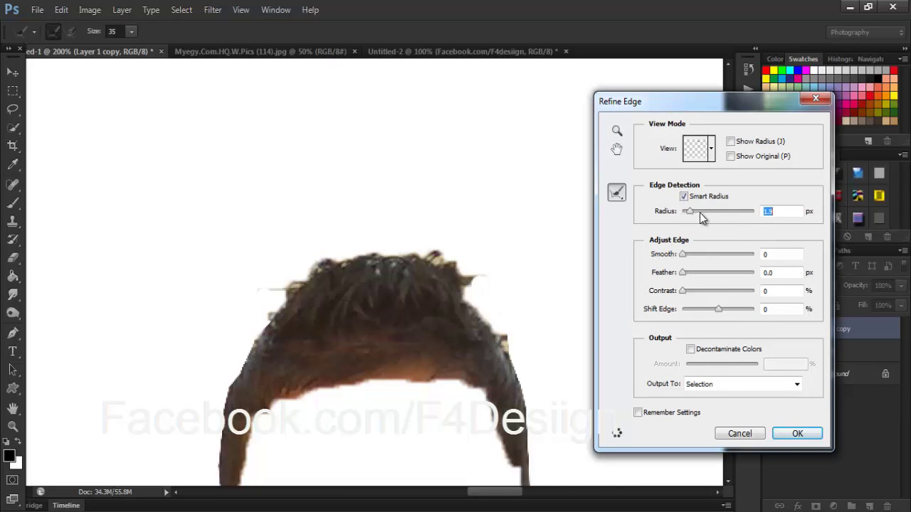
pyautogui.click(696, 212)
pyautogui.moveTo(707, 213); pyautogui.dragTo(713, 213)
pyautogui.moveTo(714, 212); pyautogui.dragTo(703, 215)
pyautogui.moveTo(687, 262); pyautogui.dragTo(694, 262)
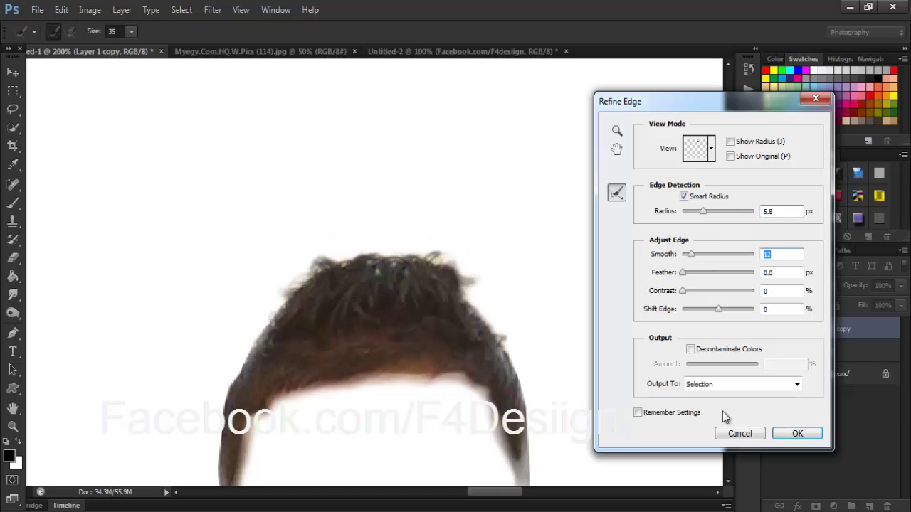
pyautogui.click(797, 434)
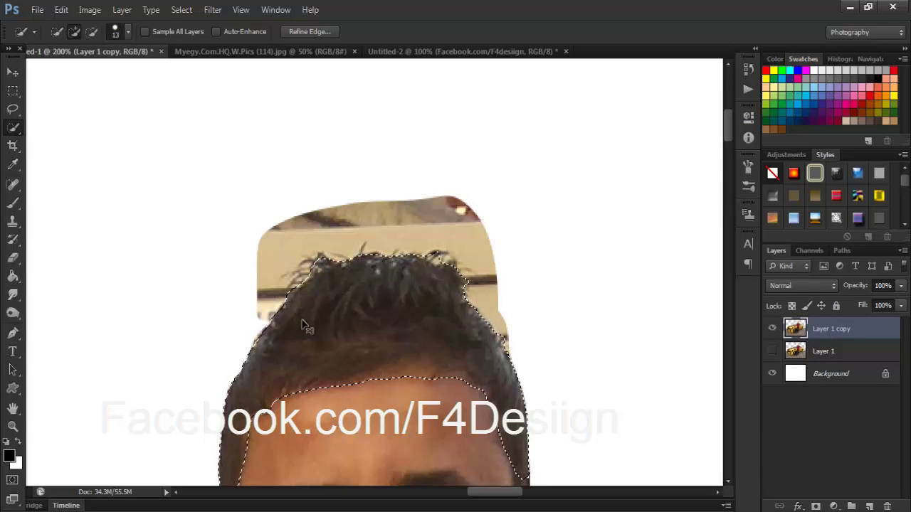
pyautogui.hotkey('ctrl', 'shift', 'i')
pyautogui.press('Delete')
# Deselect, show and select Layer 1, and erase the leftover background above the hair
pyautogui.hotkey('ctrl', 'd')
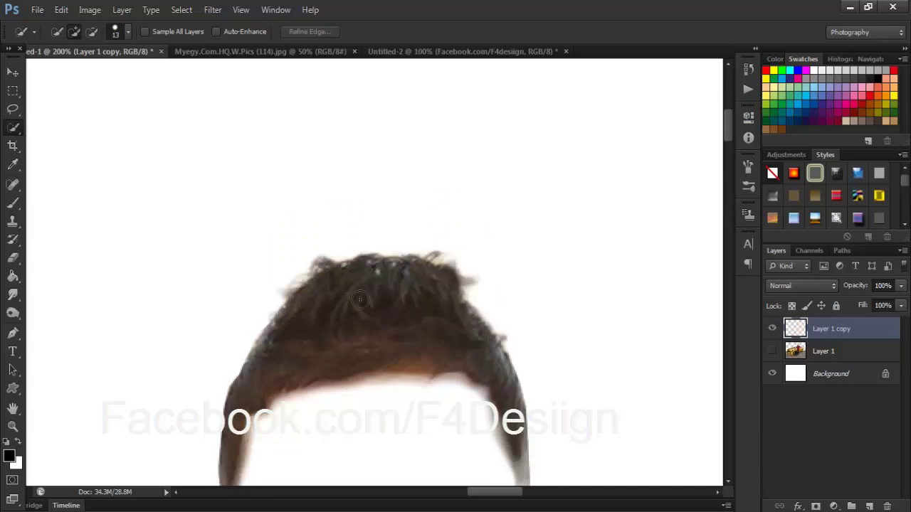
pyautogui.click(772, 351)
pyautogui.click(824, 350)
pyautogui.click(13, 258)
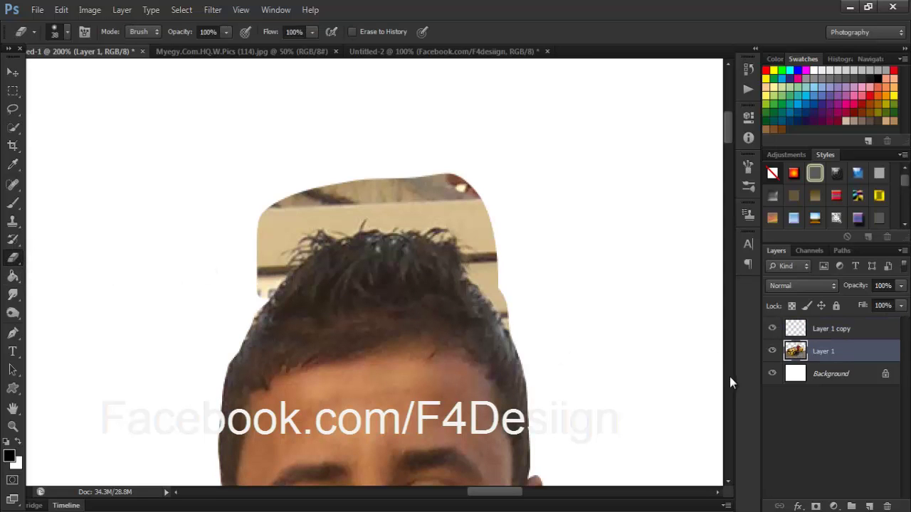
pyautogui.moveTo(434, 187)
pyautogui.mouseDown()
pyautogui.moveTo(307, 199)
pyautogui.moveTo(270, 224)
pyautogui.moveTo(268, 266)
pyautogui.moveTo(283, 199)
pyautogui.moveTo(284, 263)
pyautogui.moveTo(325, 226)
pyautogui.moveTo(389, 228)
pyautogui.moveTo(462, 199)
pyautogui.moveTo(443, 216)
pyautogui.moveTo(485, 215)
pyautogui.moveTo(500, 287)
pyautogui.mouseUp()
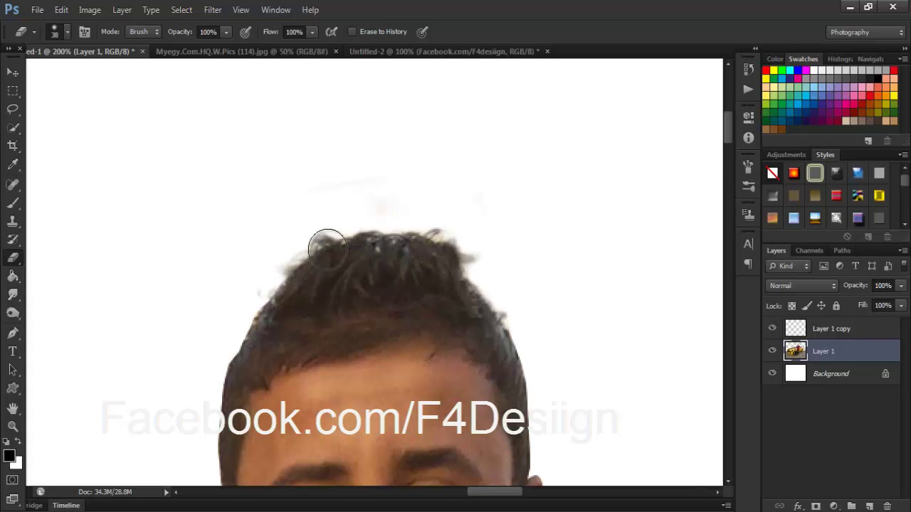
# Merge Layer 1 copy down into Layer 1 and fit the image on screen
pyautogui.scroll(-1, 514, 257)
pyautogui.scroll(3, 515, 257)
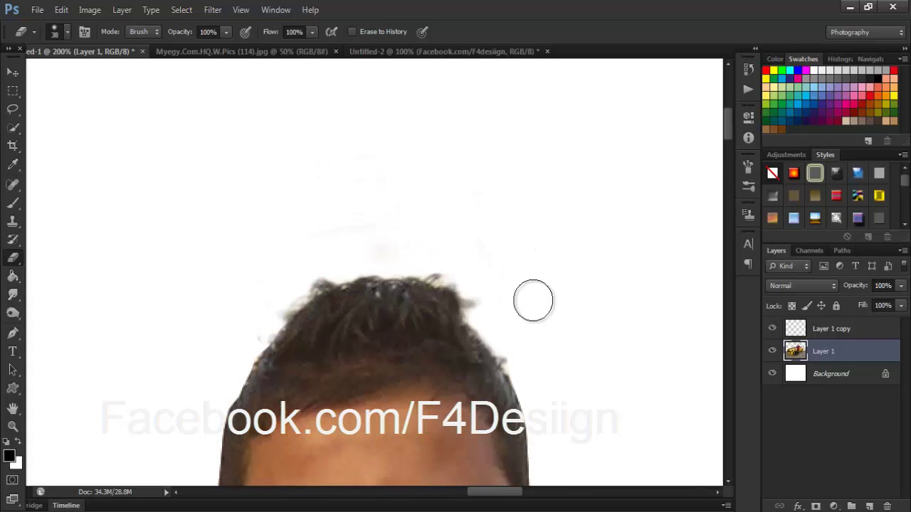
pyautogui.click(838, 334)
pyautogui.hotkey('ctrl', 'e')
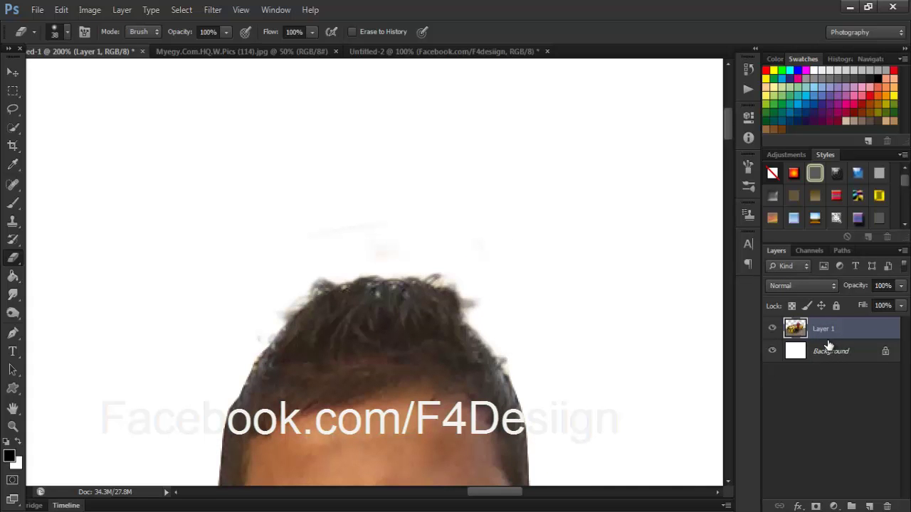
pyautogui.hotkey('ctrl', '0')
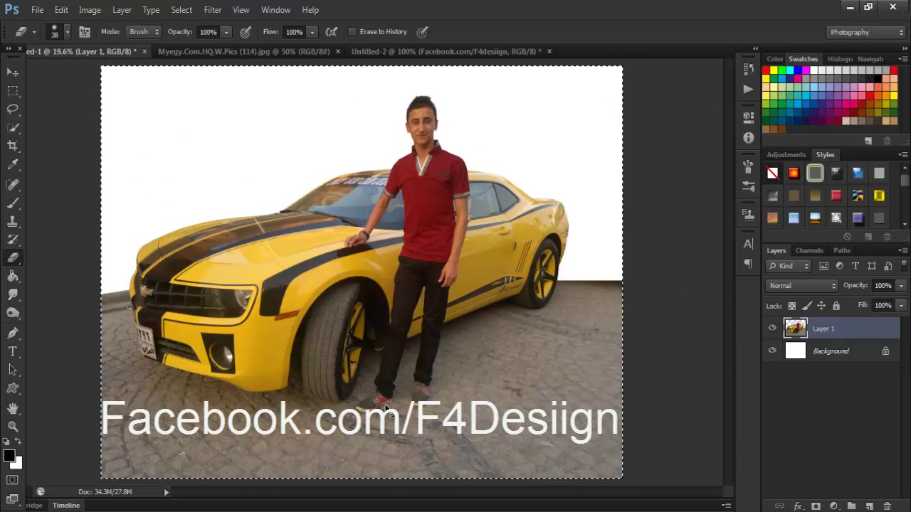
# Create a new document with a mistyped width of 12, then close it
pyautogui.hotkey('ctrl', 'n')
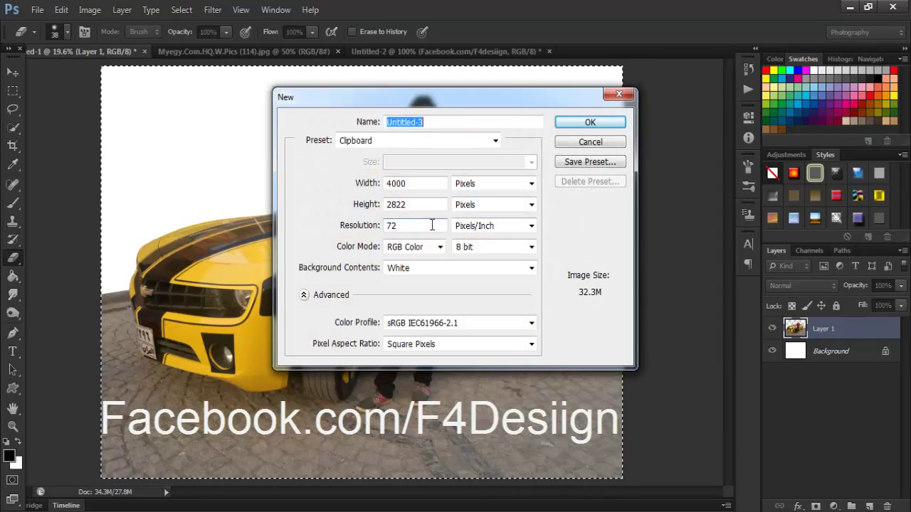
pyautogui.moveTo(418, 187); pyautogui.dragTo(369, 187)
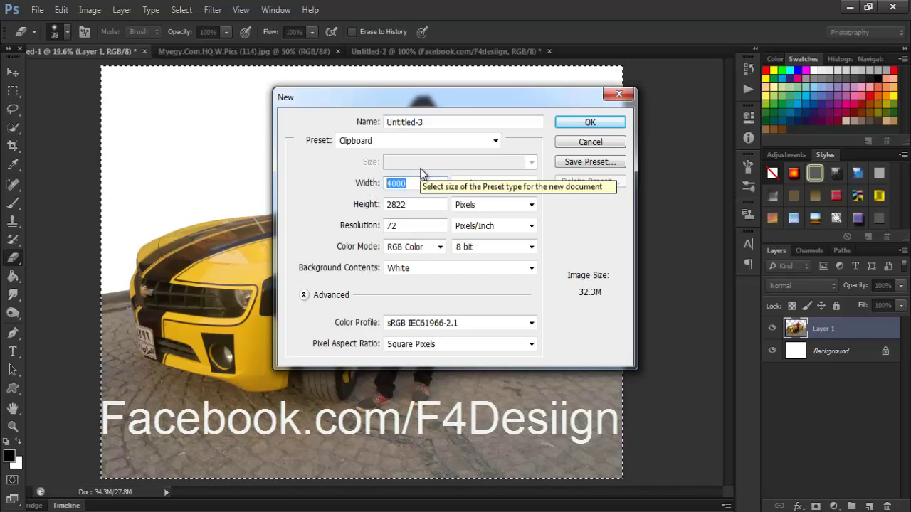
pyautogui.write('12')
pyautogui.press('Tab')
pyautogui.press('Tab')
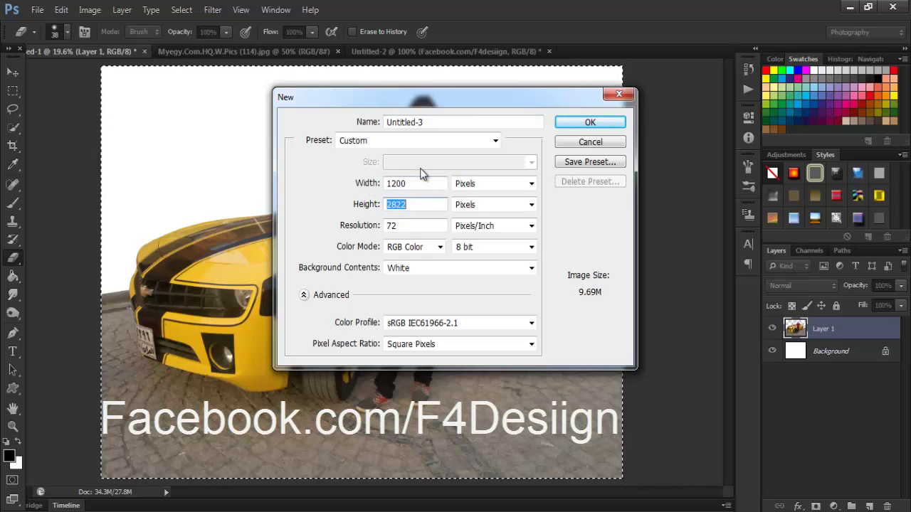
pyautogui.write('88')
pyautogui.press('Return')
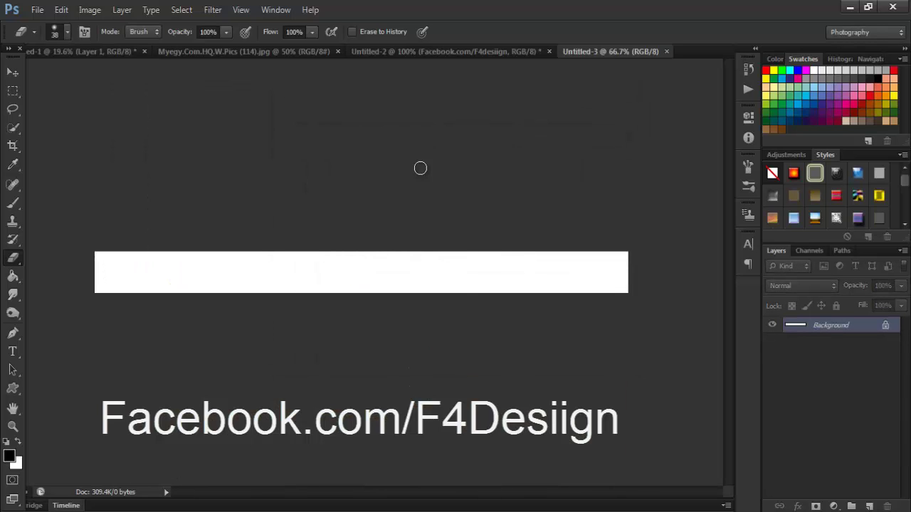
pyautogui.click(666, 52)
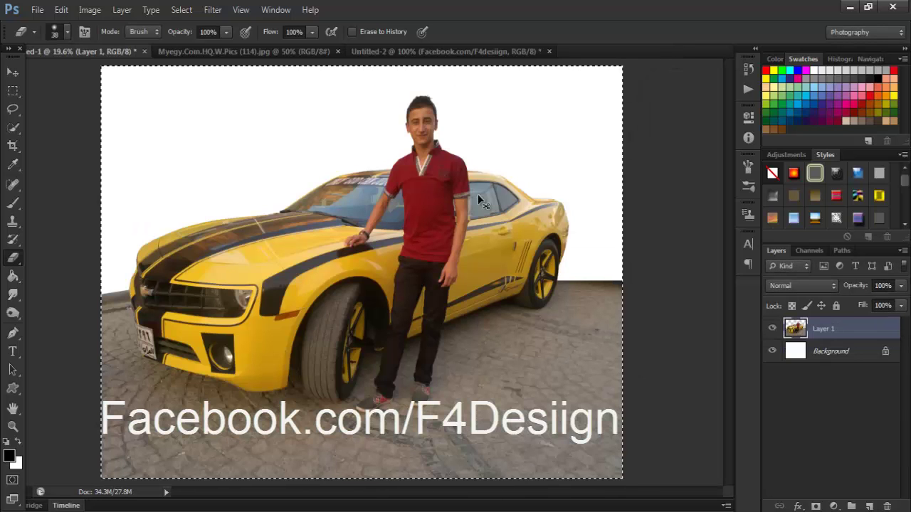
# Create a 1200 × 800 px white document and add a new Layer 1
pyautogui.hotkey('ctrl', 'n')
pyautogui.moveTo(426, 183); pyautogui.dragTo(382, 181)
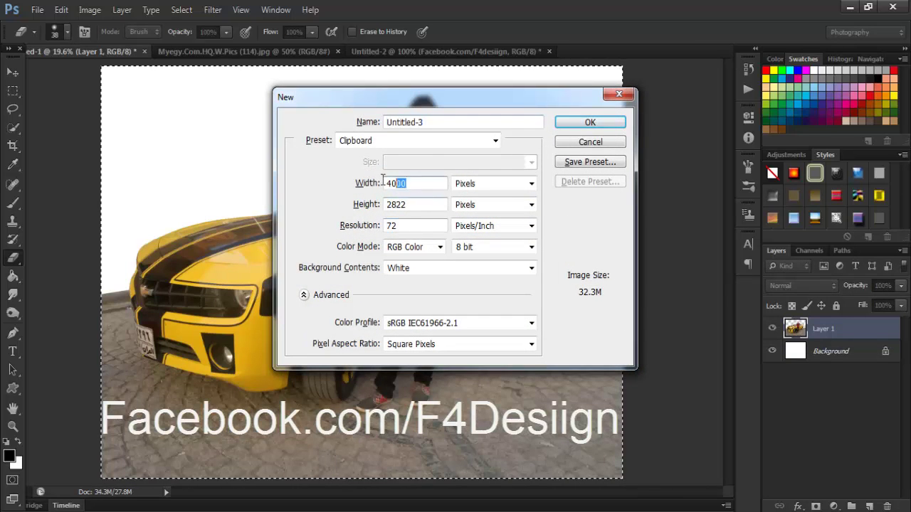
pyautogui.write('1200')
pyautogui.press('Tab')
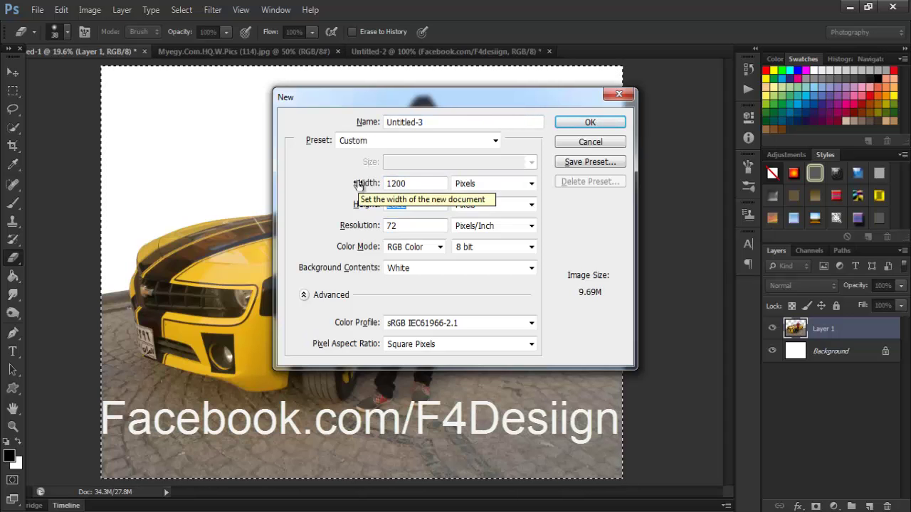
pyautogui.write('800')
pyautogui.press('Return')
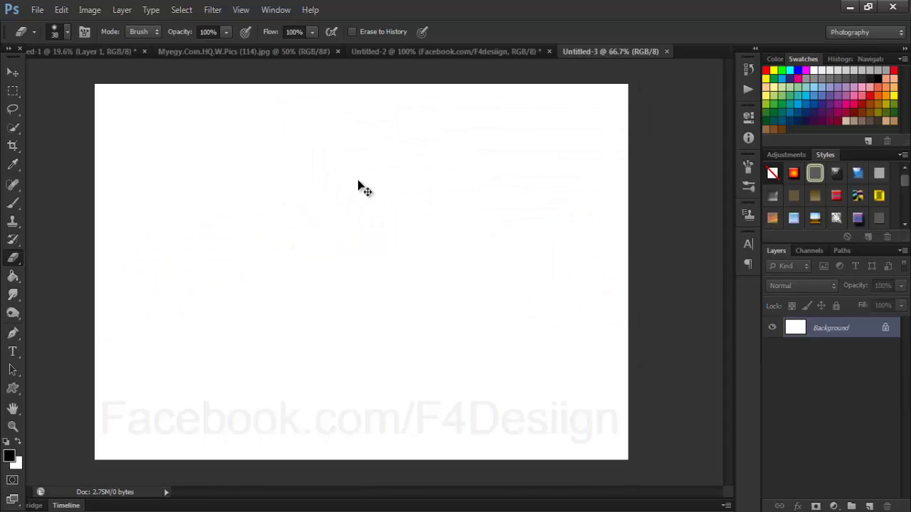
pyautogui.hotkey('ctrl', 'shift', 'alt', 'n')
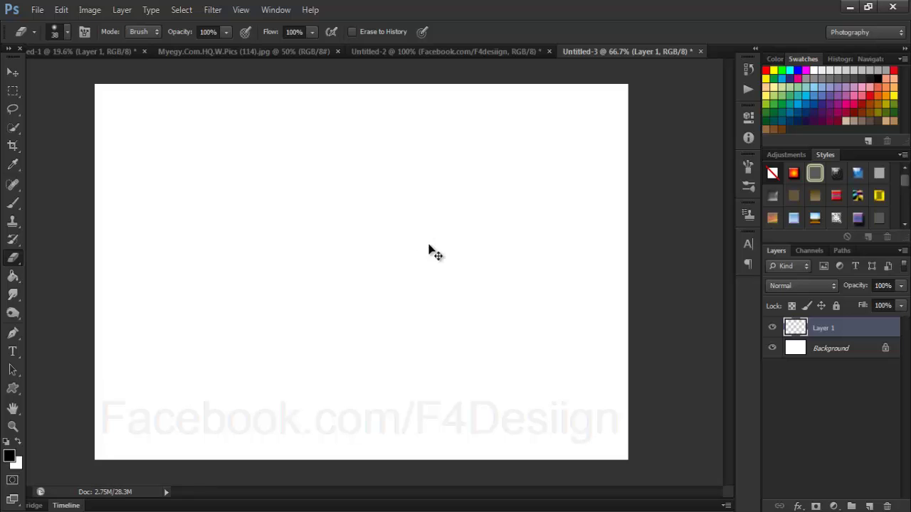
# Scale the person-and-car layer to about 30%, position it on the canvas, then bring up the desert road photo
pyautogui.hotkey('ctrl', 't')
pyautogui.moveTo(121, 110)
pyautogui.mouseDown()
pyautogui.moveTo(399, 305)
pyautogui.moveTo(496, 397)
pyautogui.moveTo(234, 226)
pyautogui.moveTo(108, 119)
pyautogui.moveTo(315, 336)
pyautogui.moveTo(446, 404)
pyautogui.moveTo(303, 262)
pyautogui.moveTo(230, 230)
pyautogui.moveTo(145, 149)
pyautogui.mouseUp()
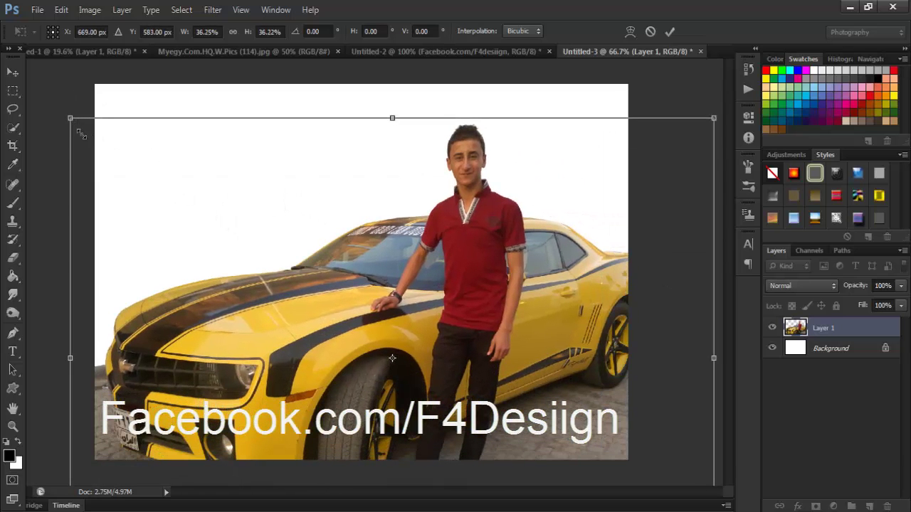
pyautogui.moveTo(81, 134); pyautogui.dragTo(106, 150)
pyautogui.moveTo(488, 281); pyautogui.dragTo(436, 249)
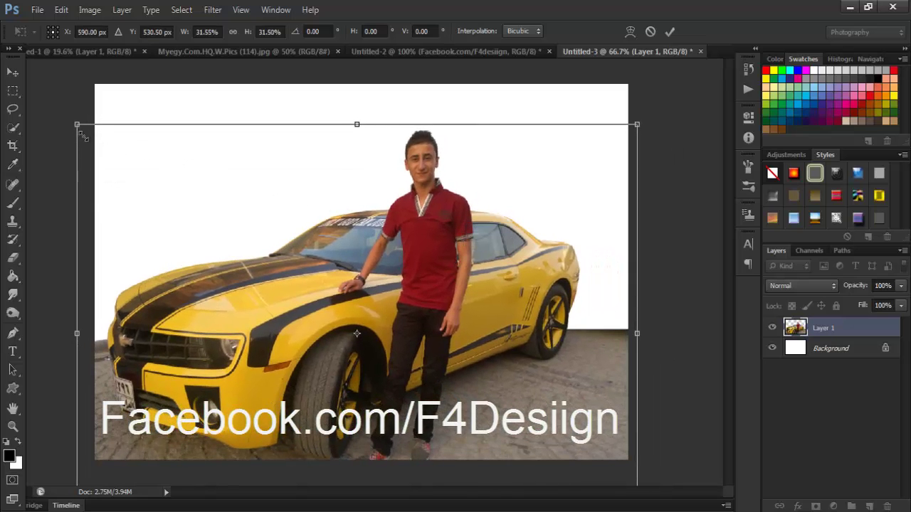
pyautogui.moveTo(83, 135); pyautogui.dragTo(88, 138)
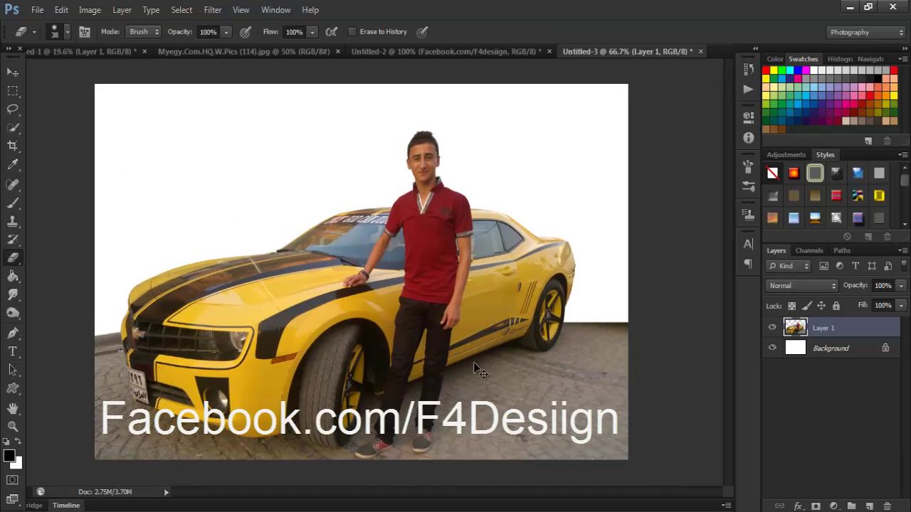
pyautogui.moveTo(528, 403); pyautogui.dragTo(529, 392)
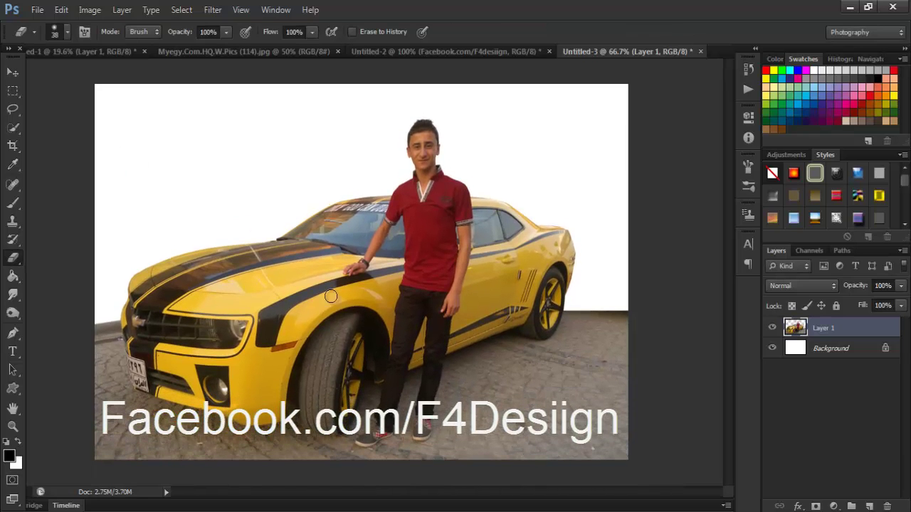
pyautogui.click(473, 52)
# Select all of the desert road photo and return to the Untitled-3 composite
pyautogui.click(291, 57)
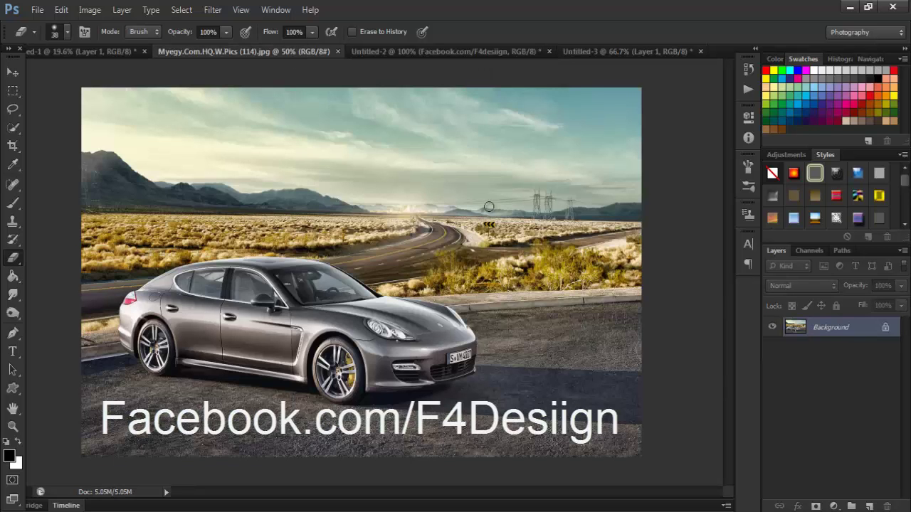
pyautogui.click(13, 109)
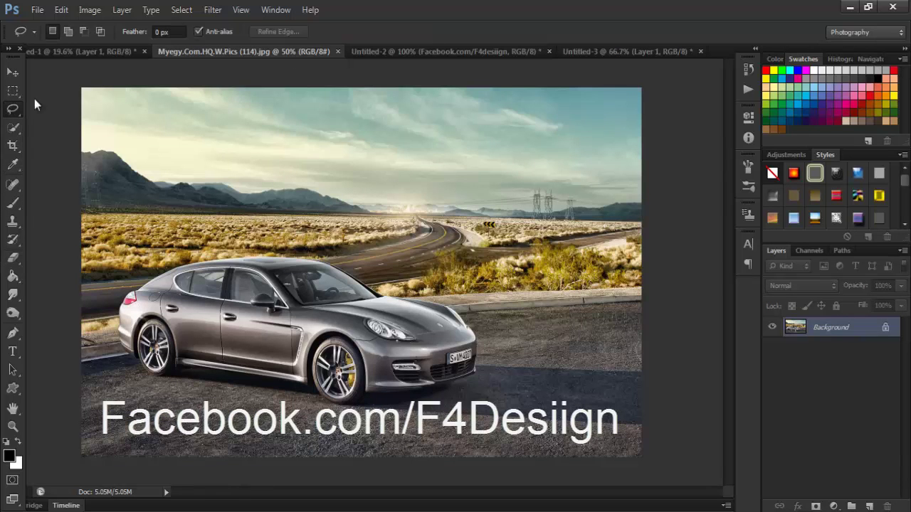
pyautogui.hotkey('ctrl', 'a')
pyautogui.click(13, 90)
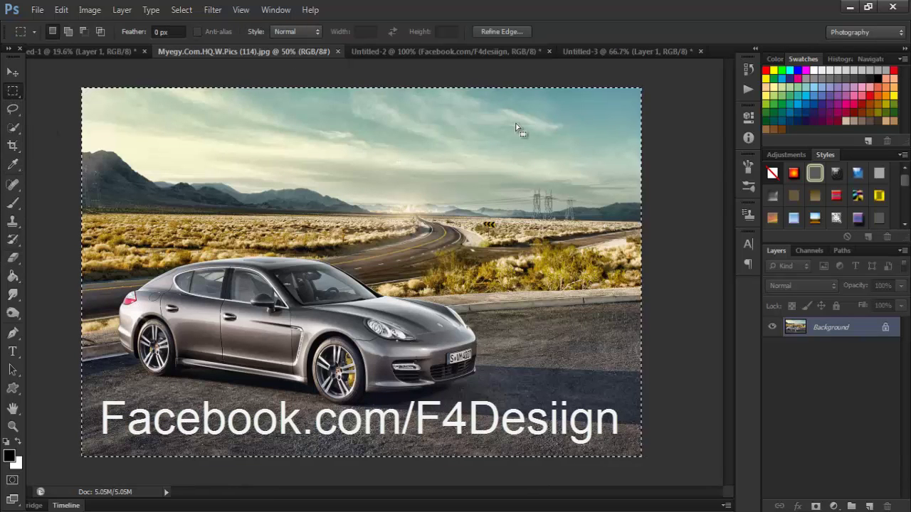
pyautogui.click(601, 96)
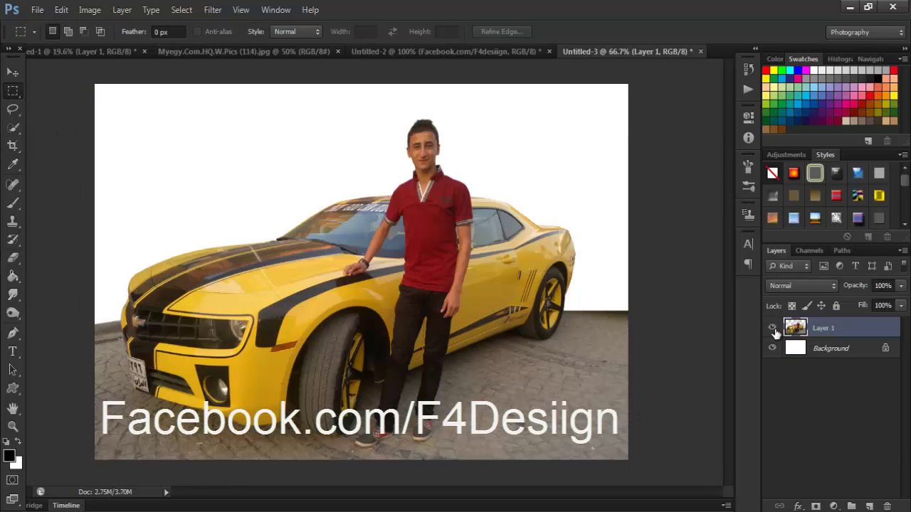
# Paste the road photo as Layer 2 under the person-and-car layer and shift it up to align the horizon
pyautogui.click(772, 328)
pyautogui.click(790, 352)
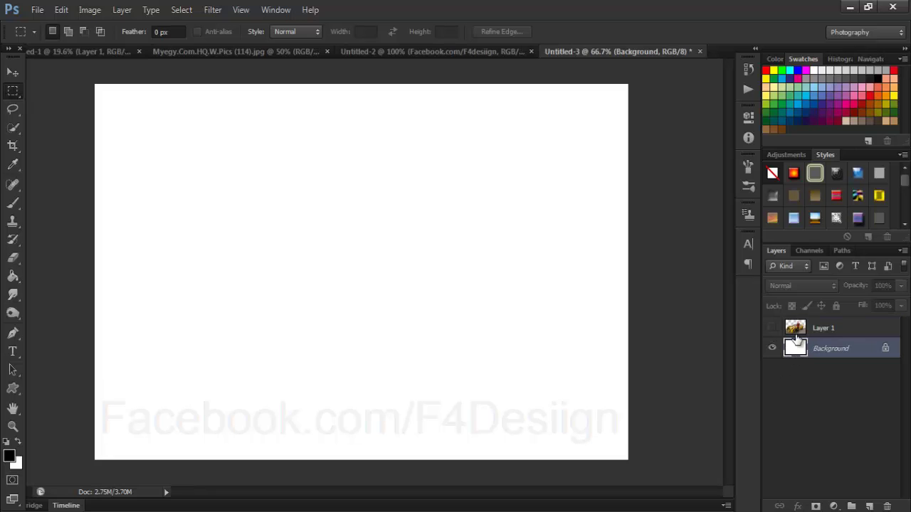
pyautogui.hotkey('ctrl', 'v')
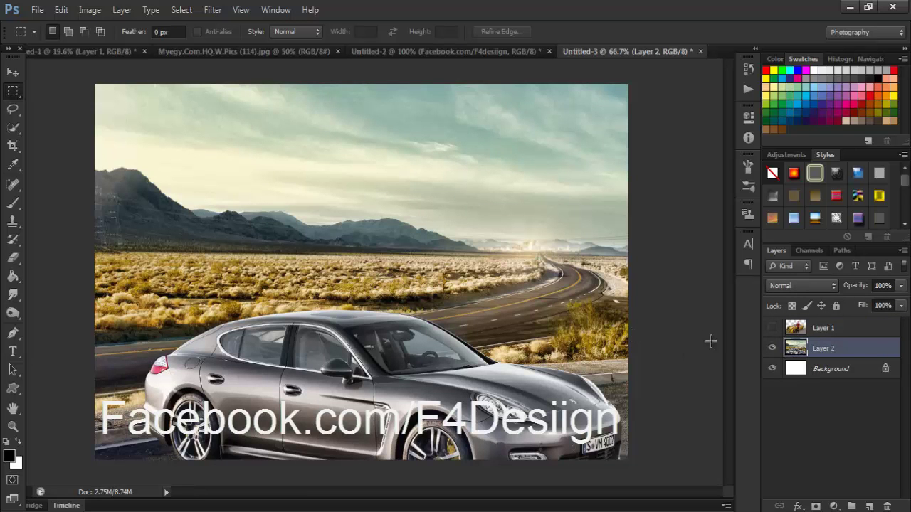
pyautogui.click(773, 328)
pyautogui.click(795, 328)
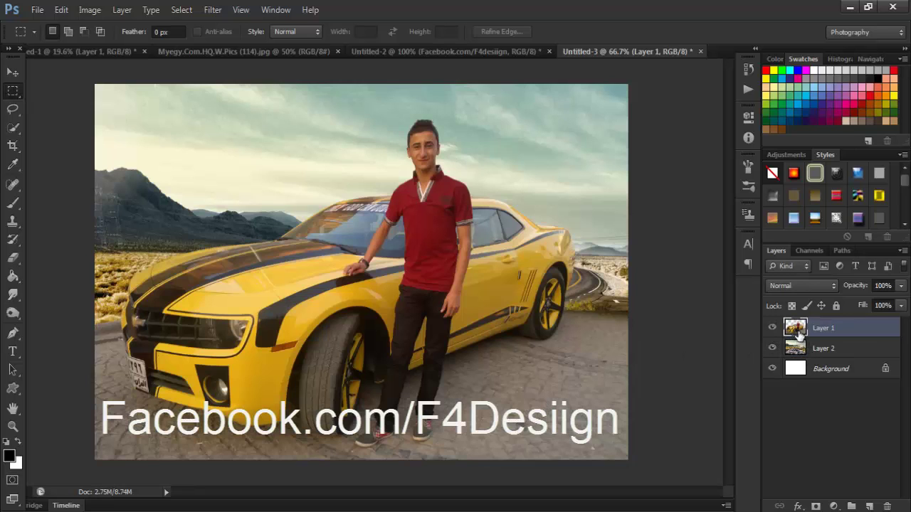
pyautogui.click(829, 349)
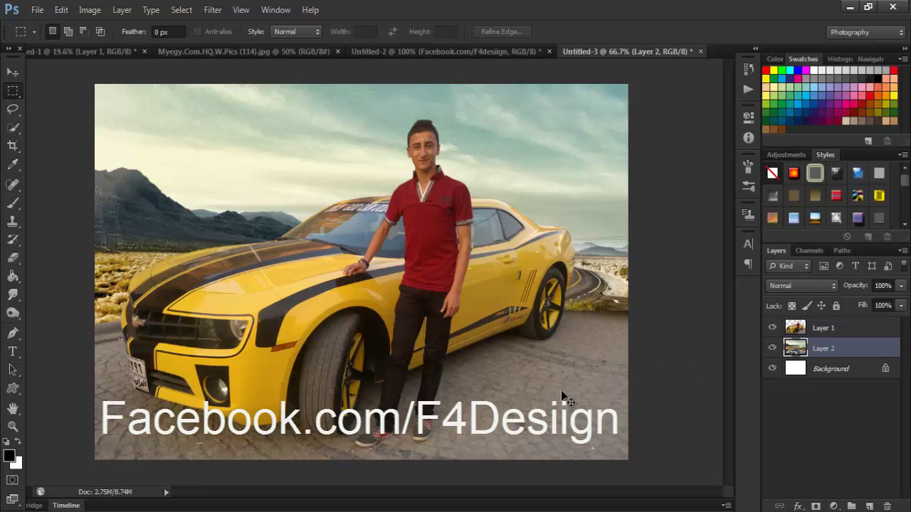
pyautogui.moveTo(562, 397); pyautogui.dragTo(558, 353)
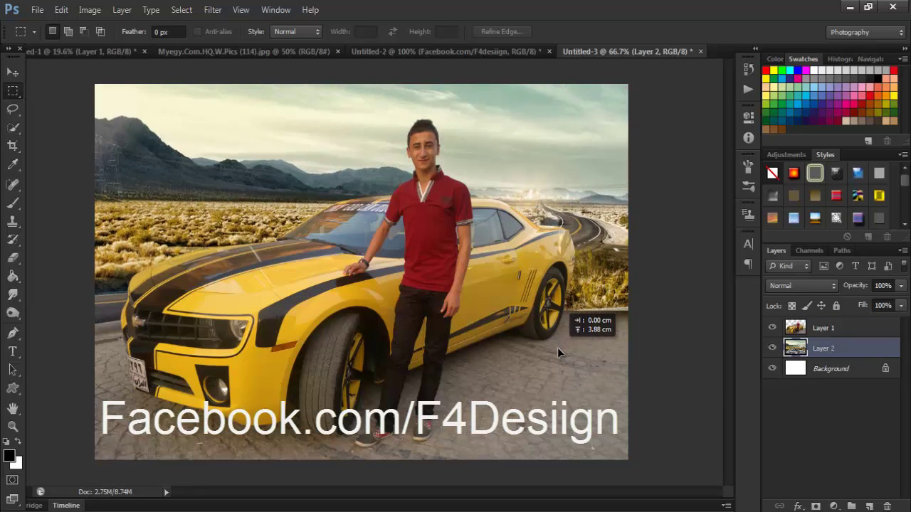
pyautogui.moveTo(558, 350); pyautogui.dragTo(558, 353)
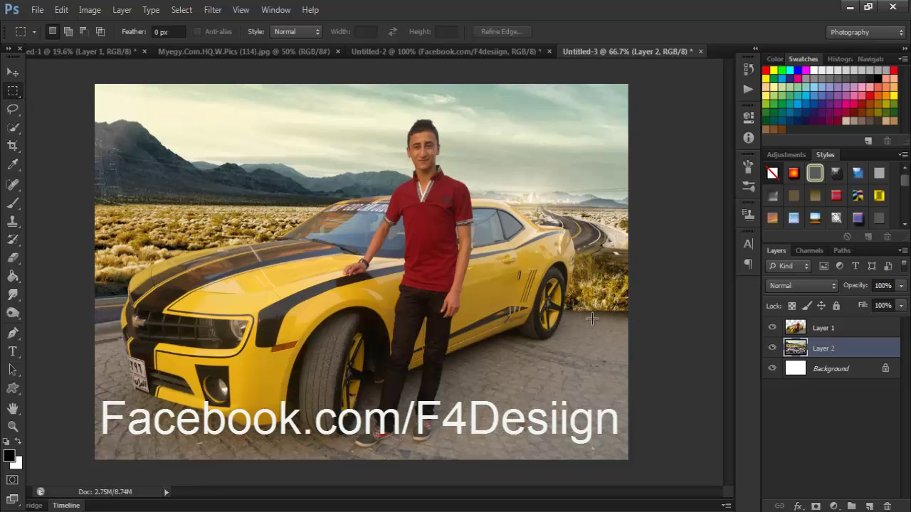
pyautogui.click(802, 332)
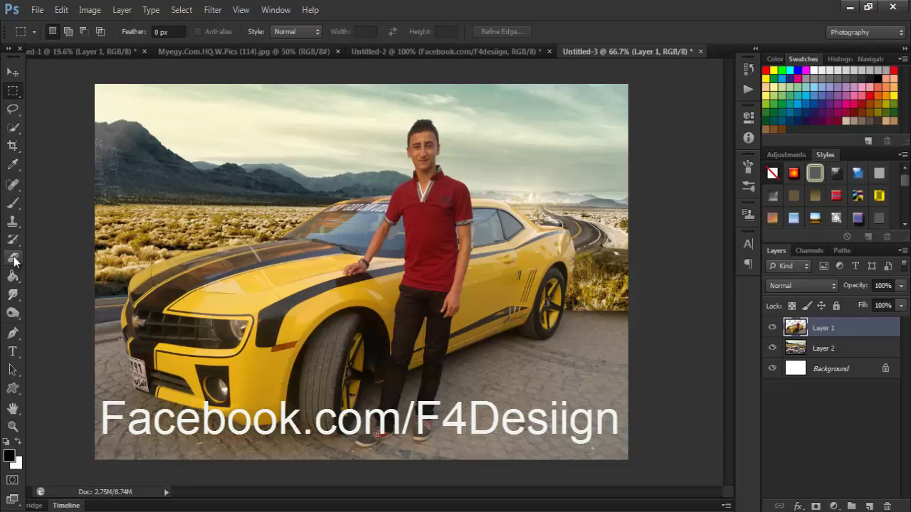
pyautogui.moveTo(15, 260); pyautogui.dragTo(55, 255)
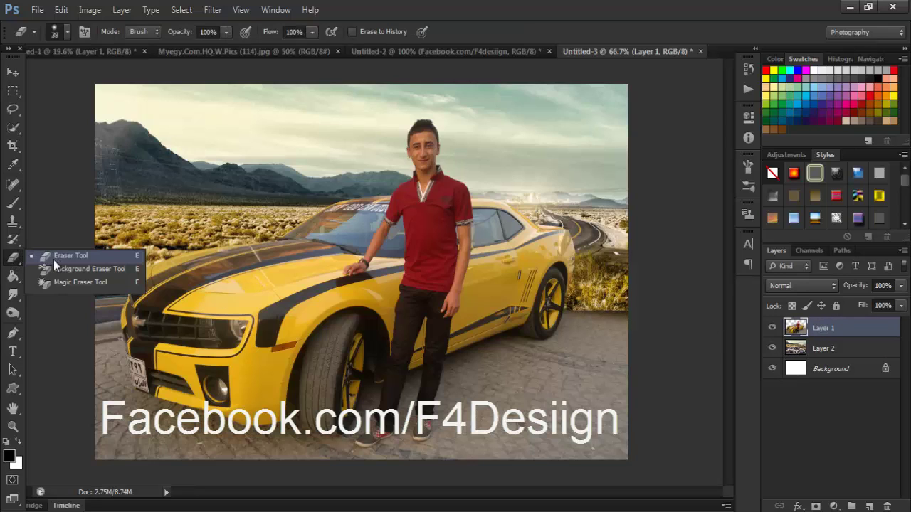
# Switch to plain erasing and enlarge the Eraser brush to 72 px
pyautogui.click(57, 257)
pyautogui.rightClick(585, 289)
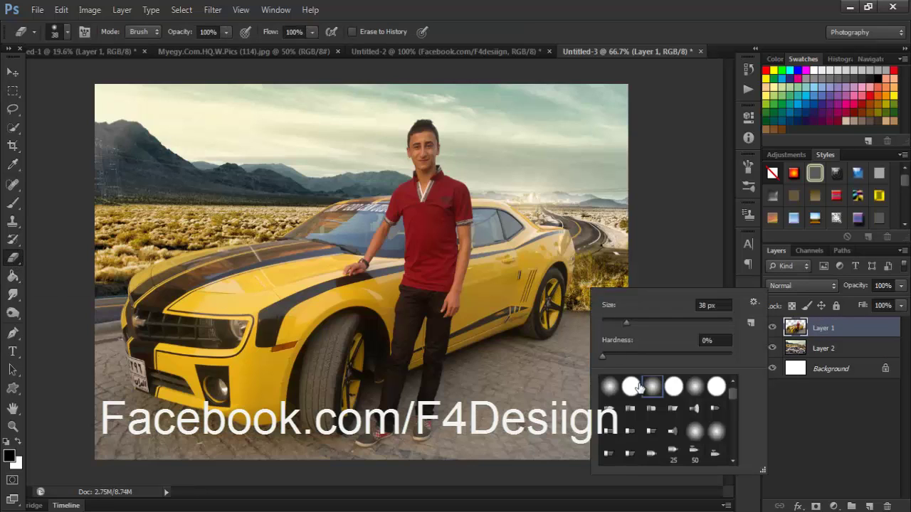
pyautogui.click(635, 321)
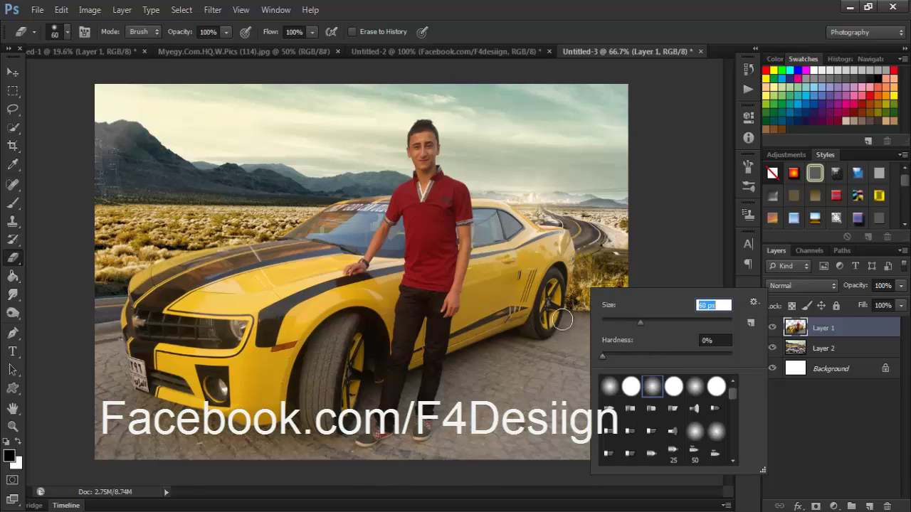
pyautogui.moveTo(647, 323); pyautogui.dragTo(648, 324)
pyautogui.press('Return')
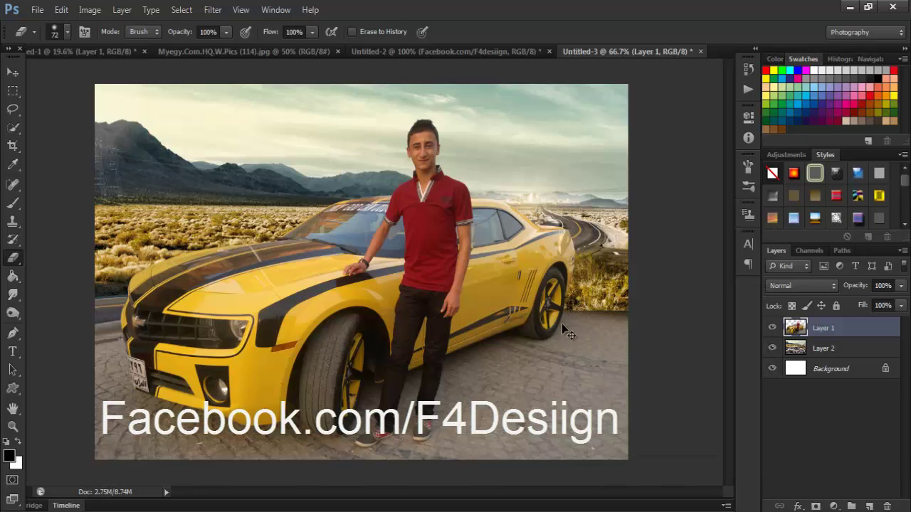
# Zoom in on the man's waist and the car, and shrink the eraser to a smaller brush
pyautogui.hotkey('ctrl', '+')
pyautogui.hotkey('ctrl', '+')
pyautogui.hotkey('ctrl', '+')
pyautogui.hscroll(5, 591, 324)
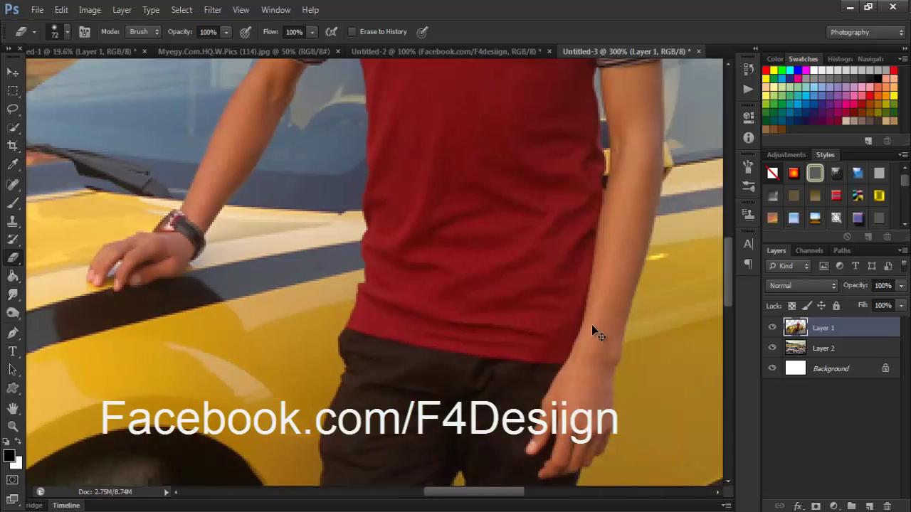
pyautogui.hscroll(5, 591, 324)
pyautogui.hscroll(5, 579, 338)
pyautogui.hscroll(3, 574, 343)
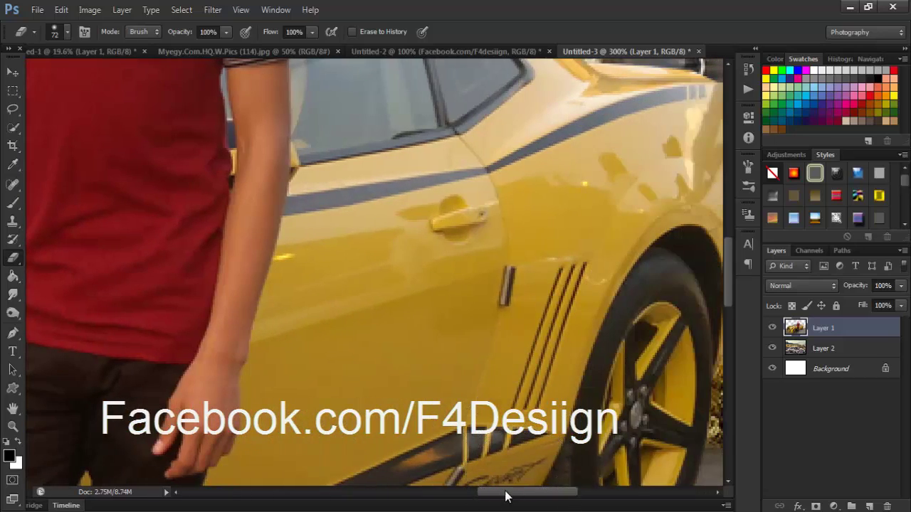
pyautogui.moveTo(504, 491); pyautogui.dragTo(562, 500)
pyautogui.scroll(-3, 538, 397)
pyautogui.scroll(-2, 559, 275)
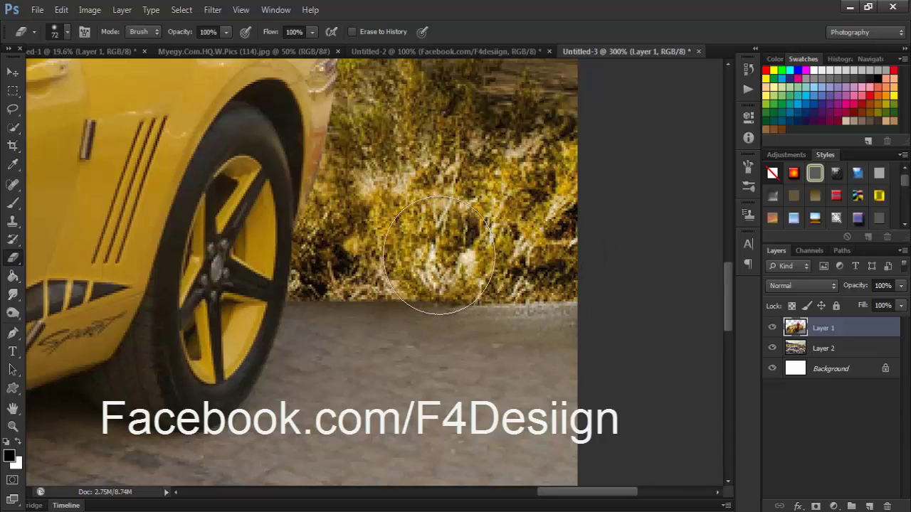
pyautogui.rightClick(515, 274)
pyautogui.moveTo(515, 276); pyautogui.dragTo(499, 276)
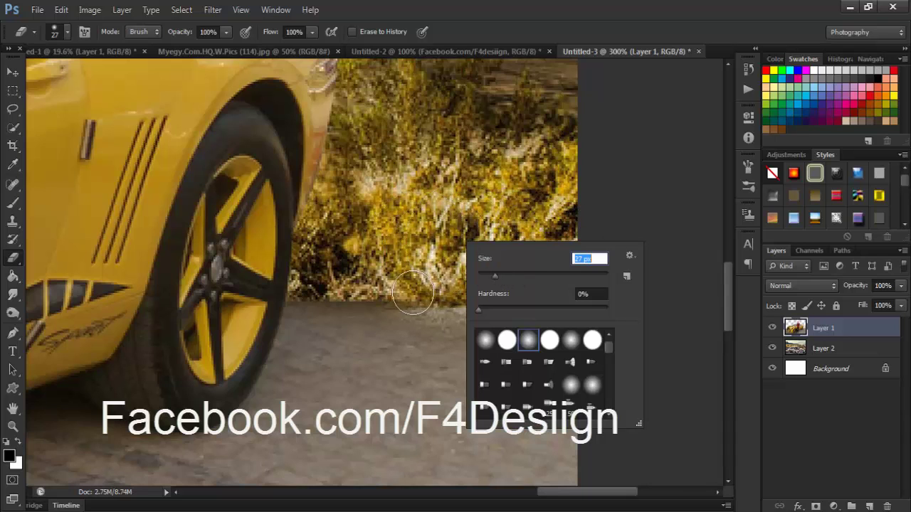
pyautogui.press('Return')
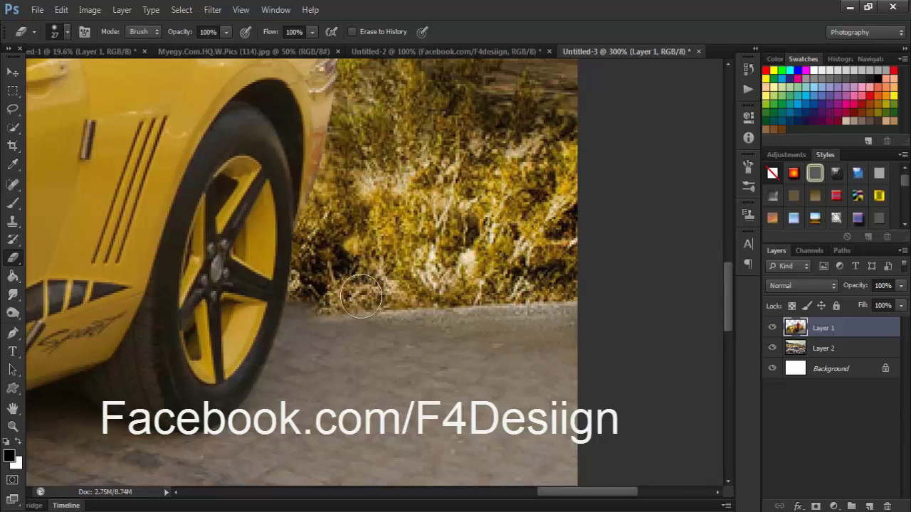
# Erase the hard grass edge behind the rear wheel and the road edge beside the front grille
pyautogui.moveTo(362, 297)
pyautogui.mouseDown()
pyautogui.moveTo(294, 282)
pyautogui.moveTo(311, 298)
pyautogui.moveTo(376, 288)
pyautogui.moveTo(527, 306)
pyautogui.mouseUp()
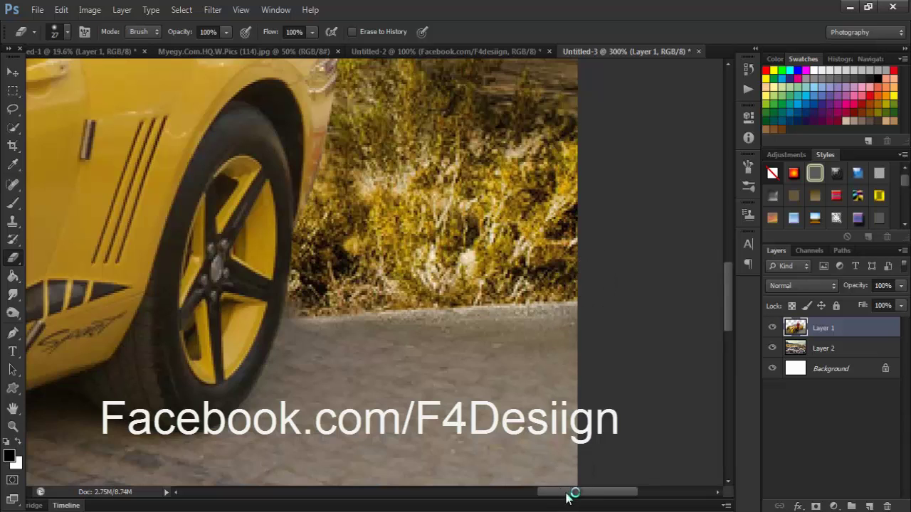
pyautogui.moveTo(567, 498); pyautogui.dragTo(273, 491)
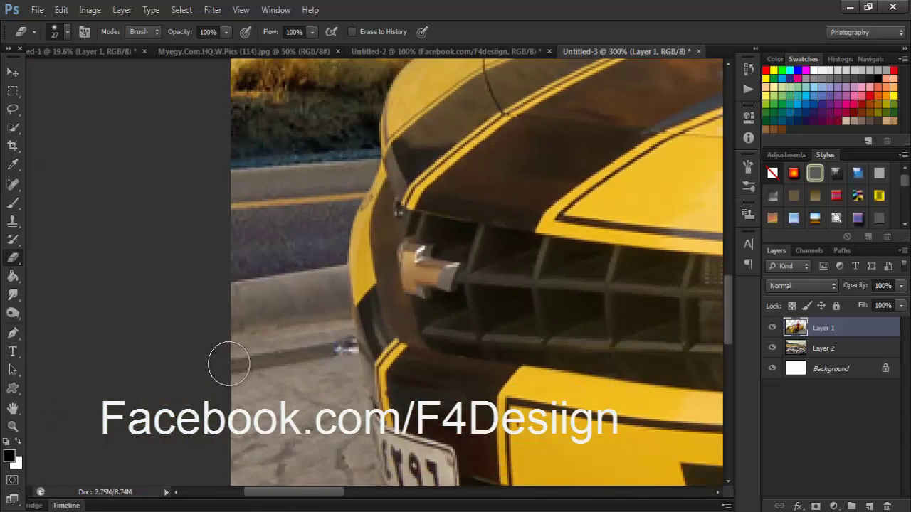
pyautogui.scroll(-2, 229, 363)
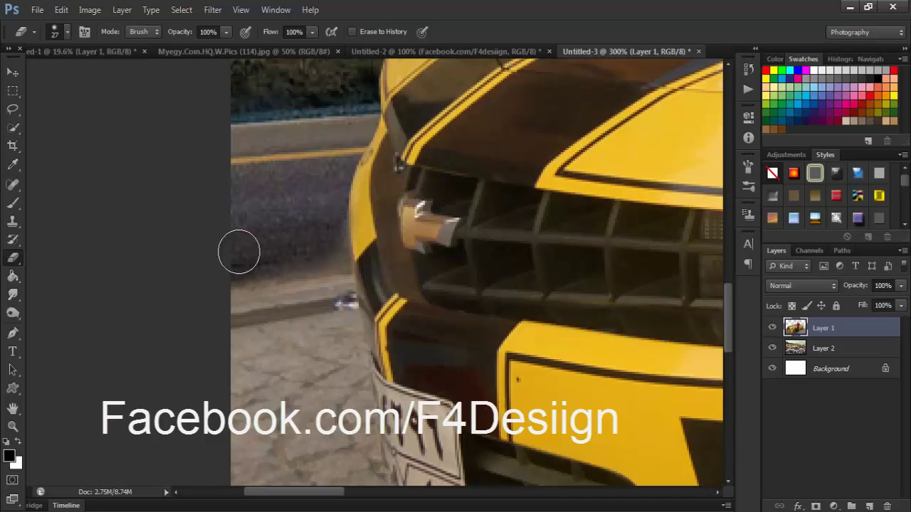
pyautogui.moveTo(321, 244); pyautogui.dragTo(198, 263)
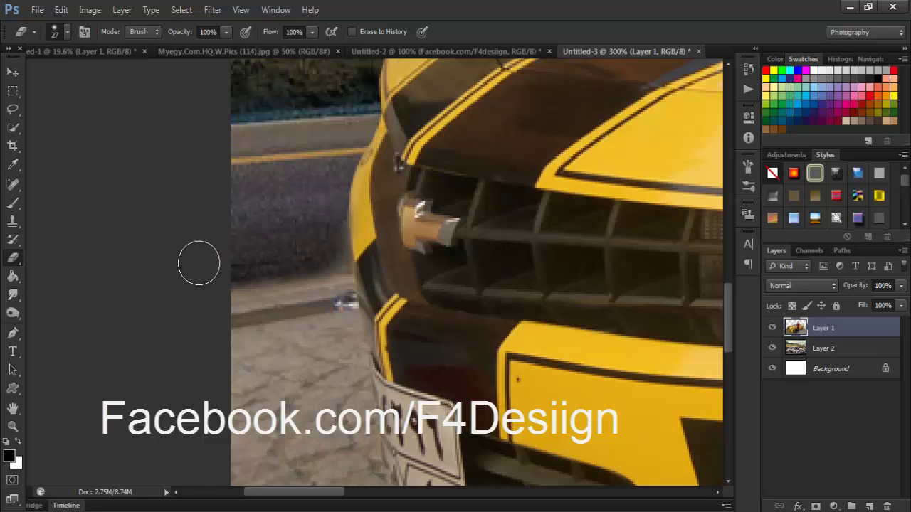
pyautogui.hotkey('ctrl', '0')
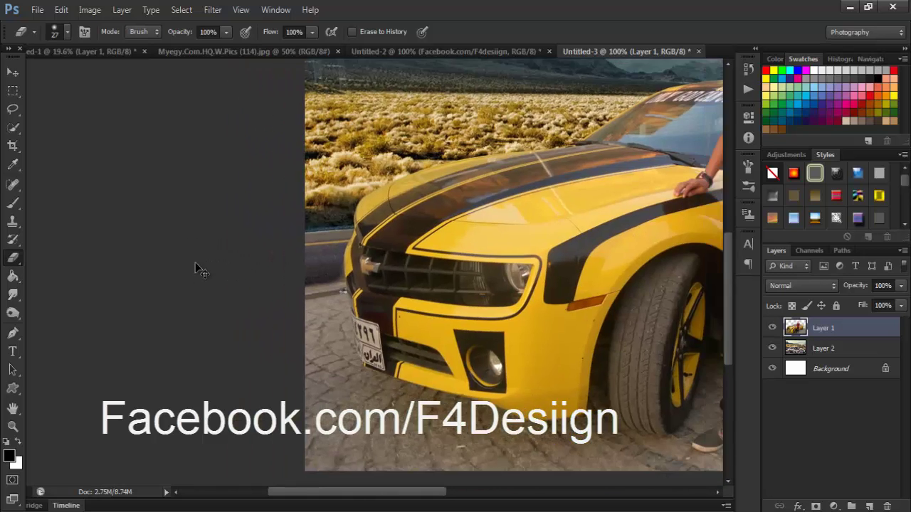
pyautogui.hotkey('ctrl', '-')
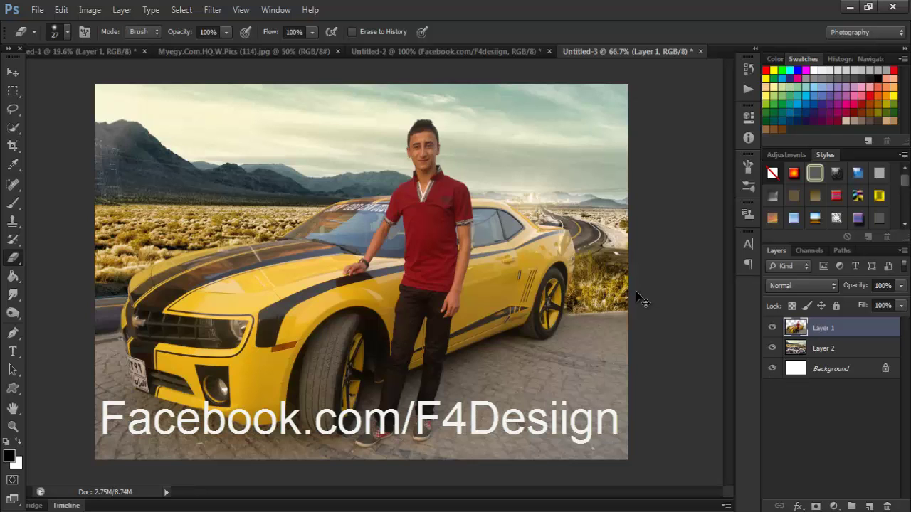
# Create Layer 3 and fill it with the merged composite using Apply Image
pyautogui.hotkey('ctrl', 'shift', 'n')
pyautogui.press('Return')
pyautogui.click(99, 13)
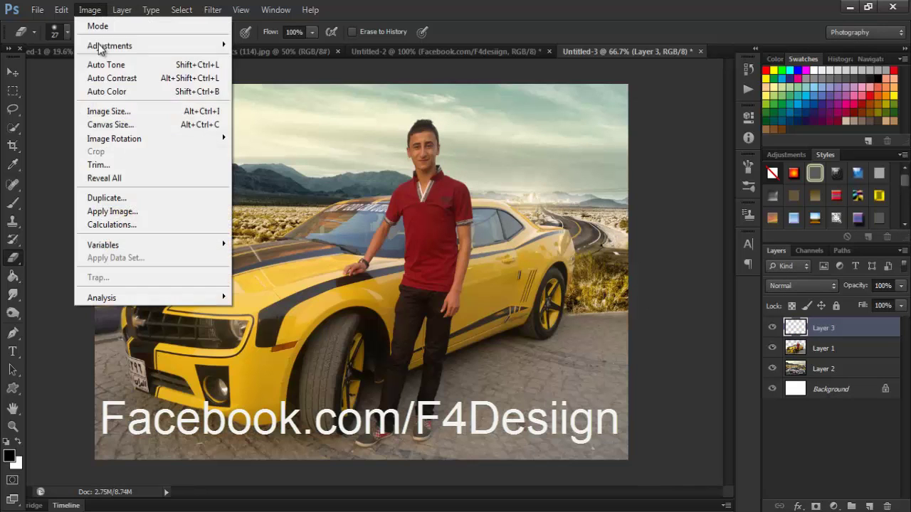
pyautogui.click(165, 213)
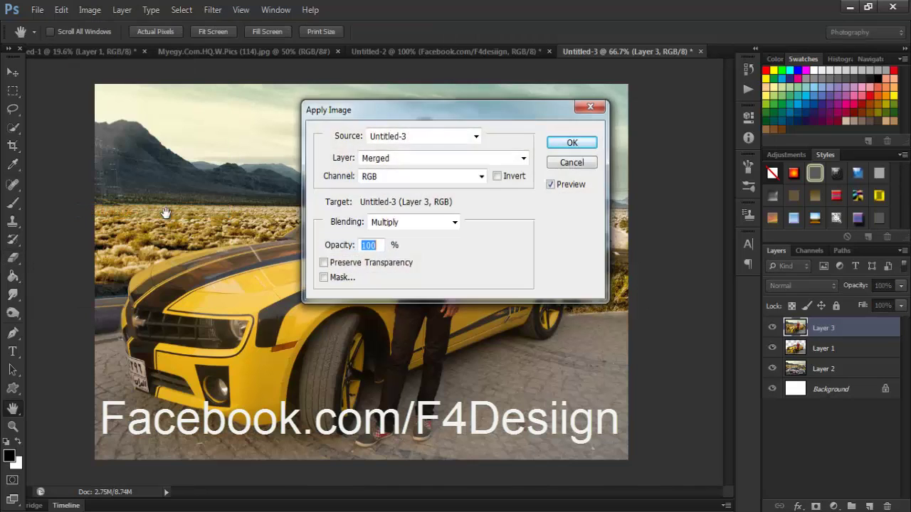
pyautogui.press('Return')
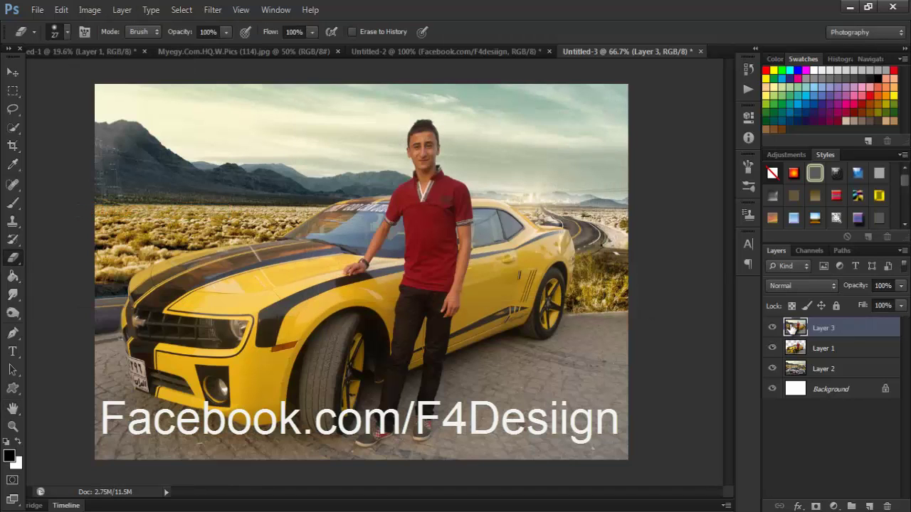
# Select and copy the whole merged canvas, then start a new clipboard-sized document
pyautogui.keyDown('ctrl'); pyautogui.click(792, 327); pyautogui.keyUp('ctrl')
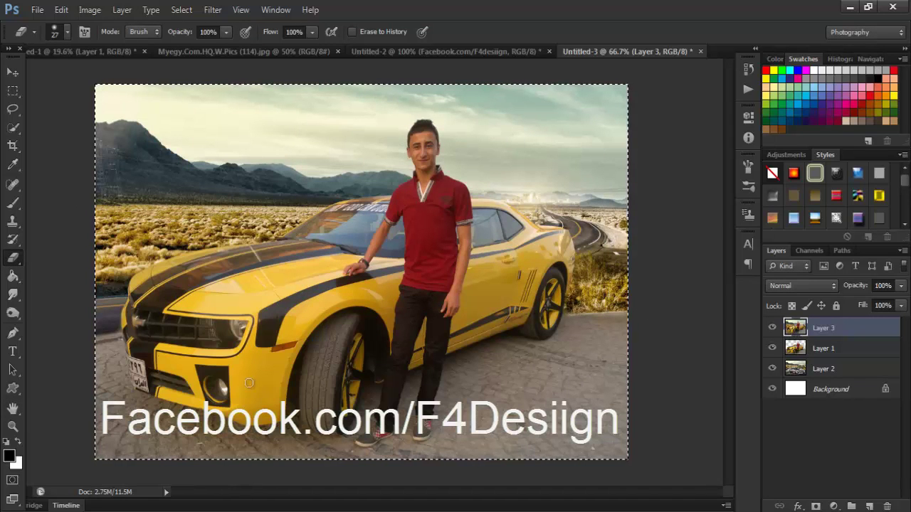
pyautogui.hotkey('ctrl', 'd')
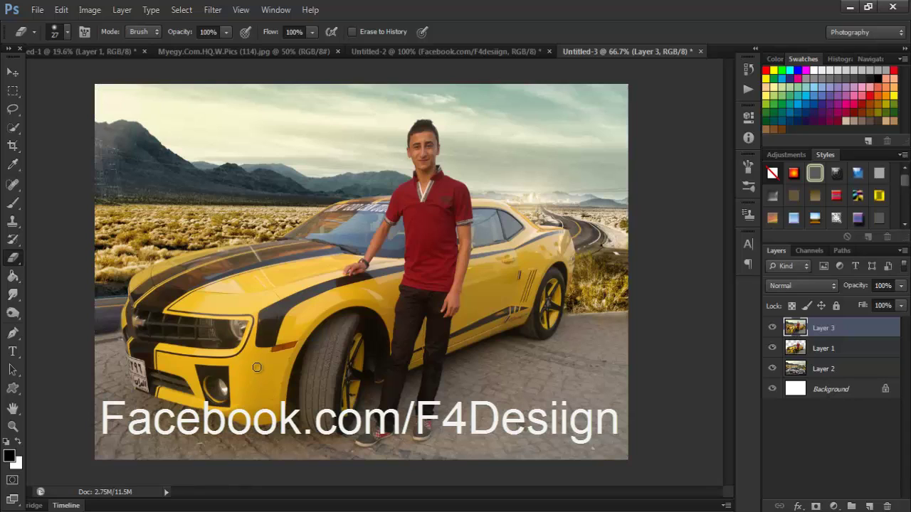
pyautogui.hotkey('ctrl', 'j')
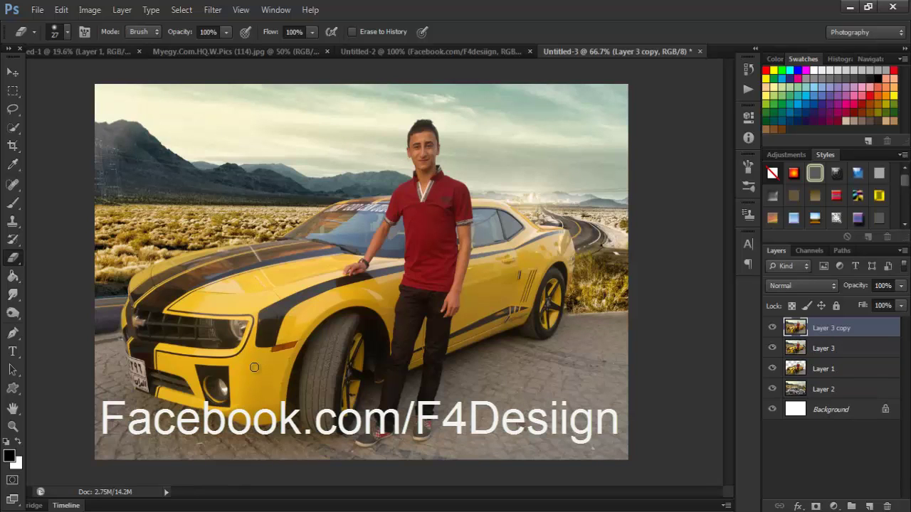
pyautogui.hotkey('ctrl', 'z')
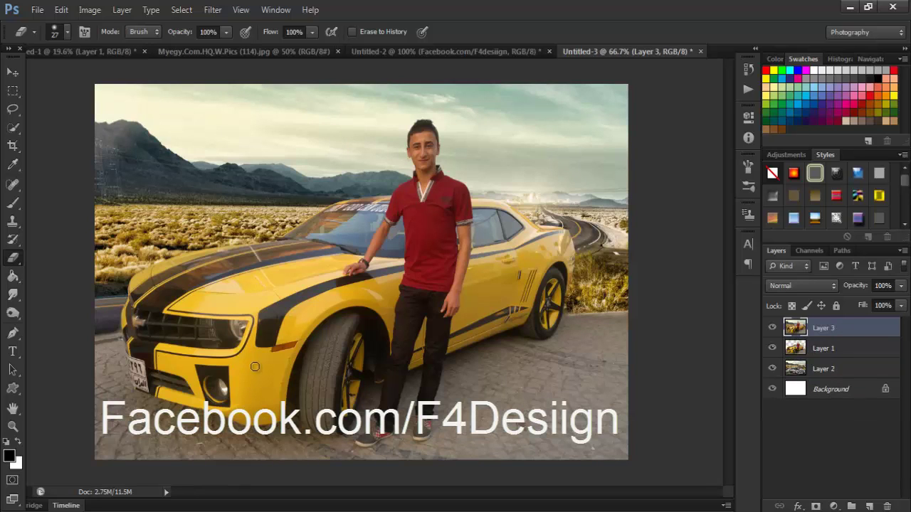
pyautogui.hotkey('ctrl', 'a')
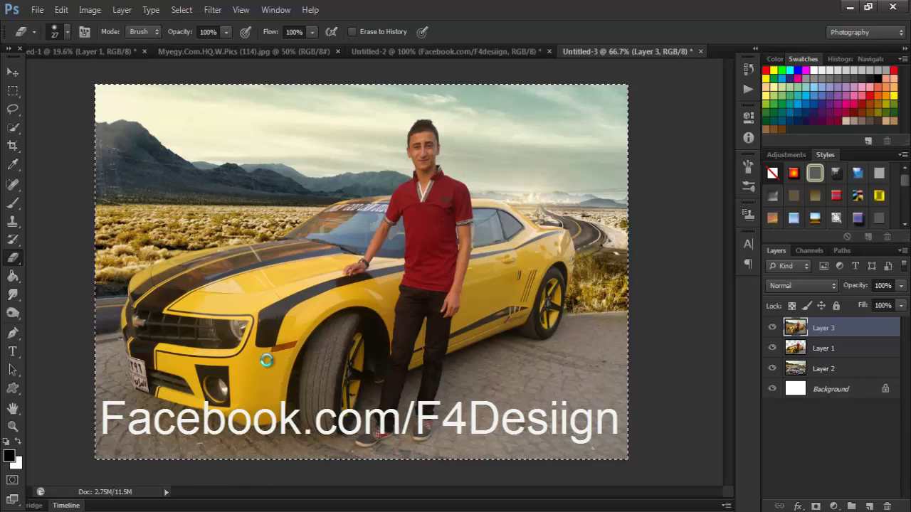
pyautogui.hotkey('ctrl', 'n')
pyautogui.press('Return')
# Paste the composite into Untitled-4 and flatten it for HDR Toning
pyautogui.hotkey('ctrl', 'v')
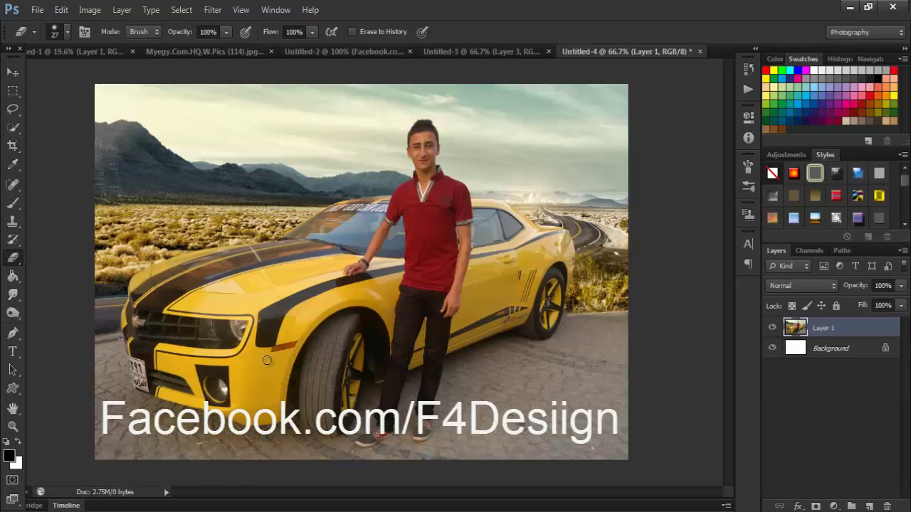
pyautogui.click(92, 13)
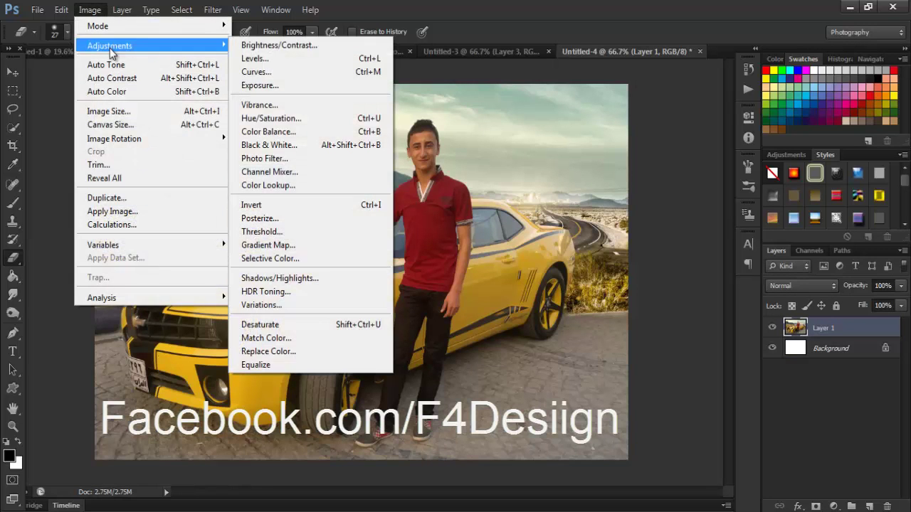
pyautogui.click(84, 7)
pyautogui.click(86, 9)
pyautogui.click(87, 10)
pyautogui.click(90, 12)
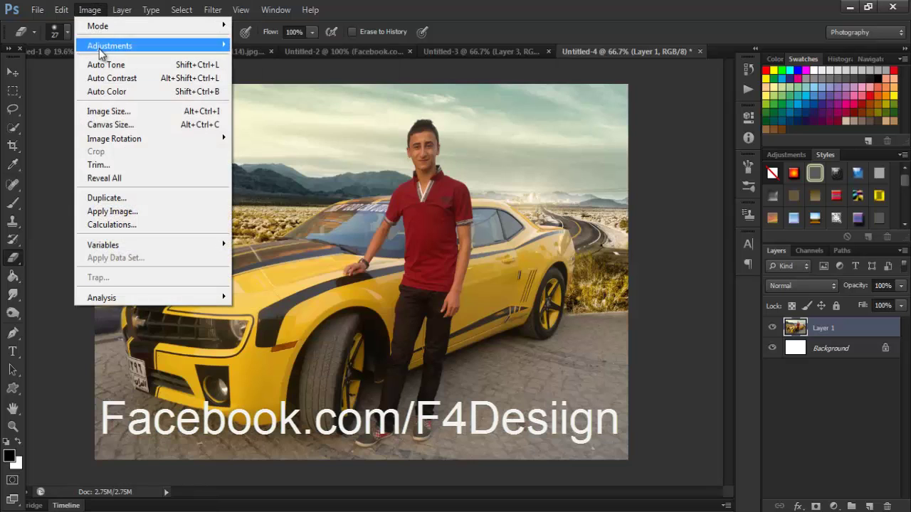
pyautogui.moveTo(109, 45)
pyautogui.click(358, 299)
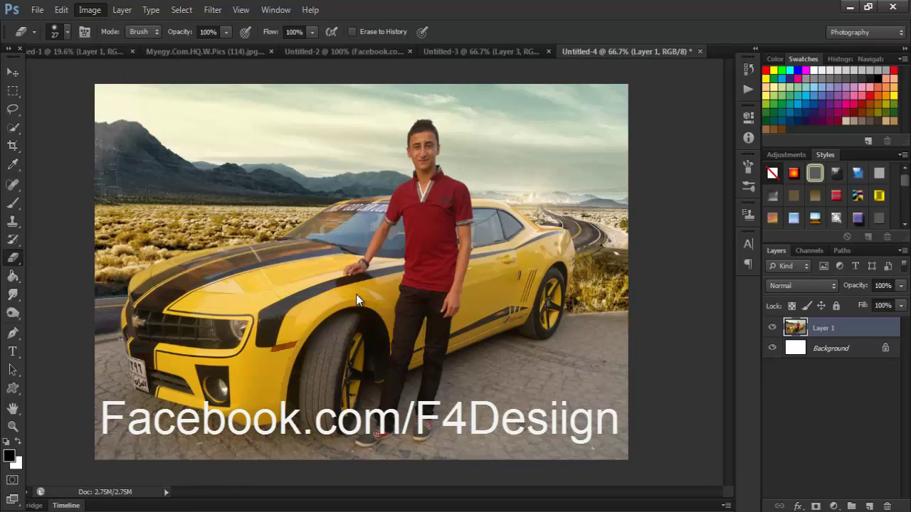
pyautogui.click(506, 312)
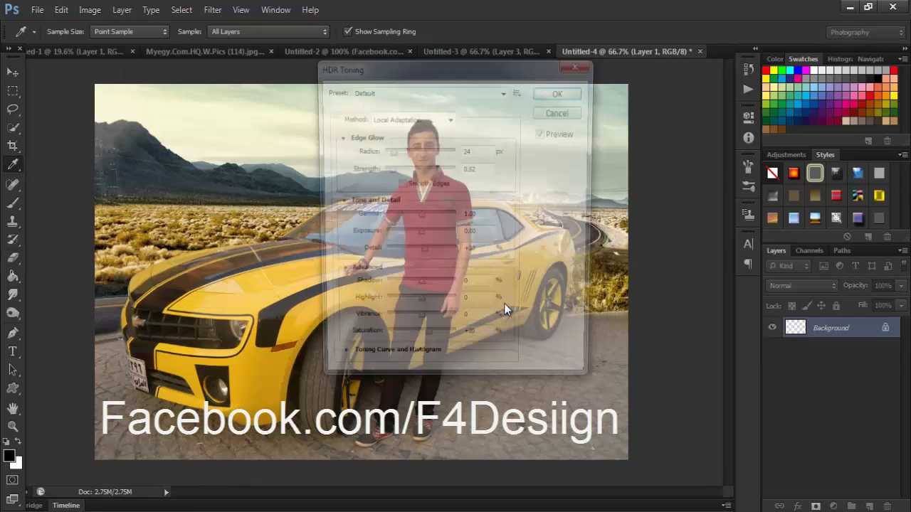
# Apply the Photorealistic High Contrast HDR Toning preset and select the whole toned image
pyautogui.moveTo(495, 66); pyautogui.dragTo(674, 84)
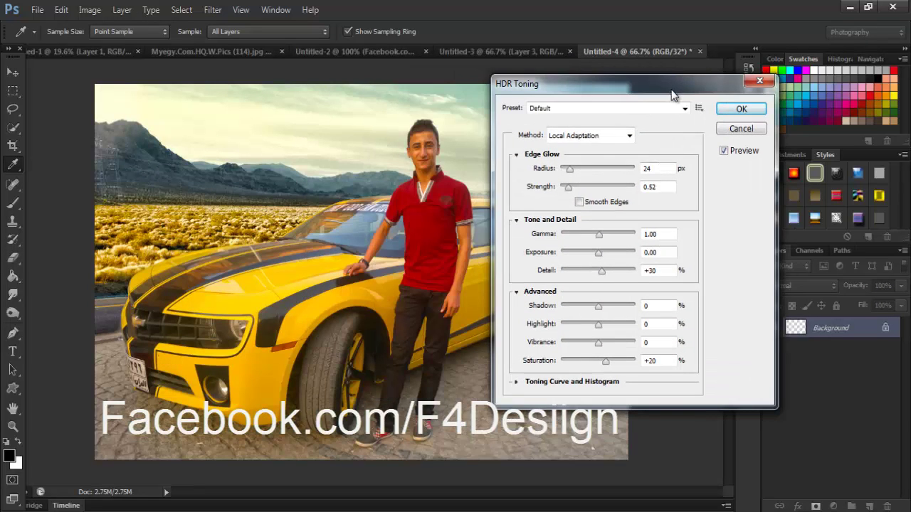
pyautogui.click(673, 111)
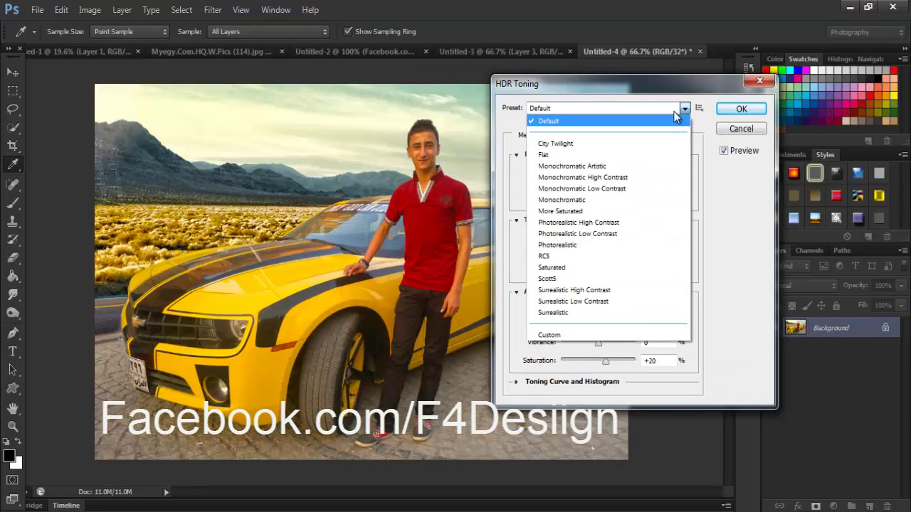
pyautogui.click(634, 221)
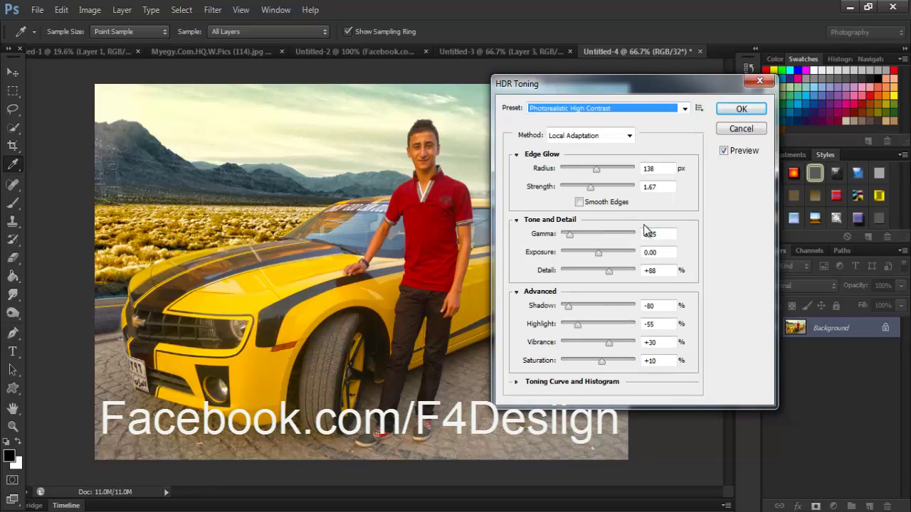
pyautogui.click(735, 110)
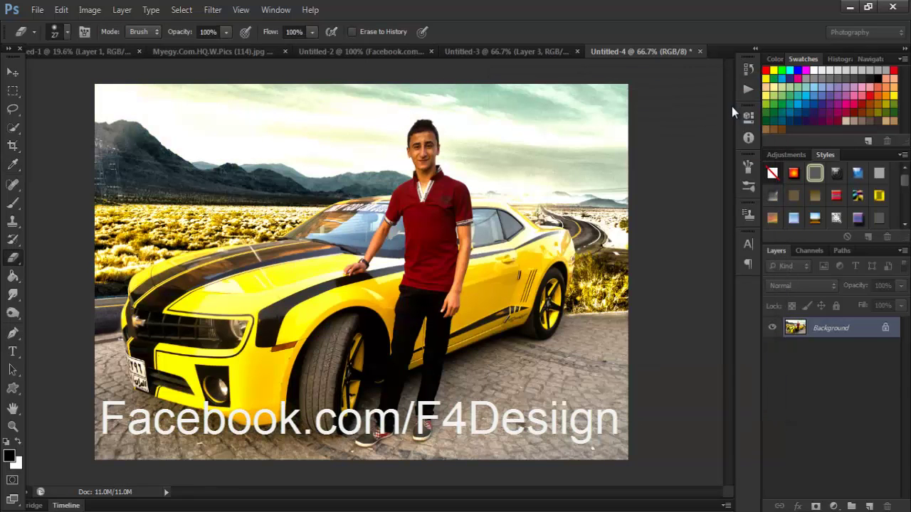
pyautogui.hotkey('ctrl', 'a')
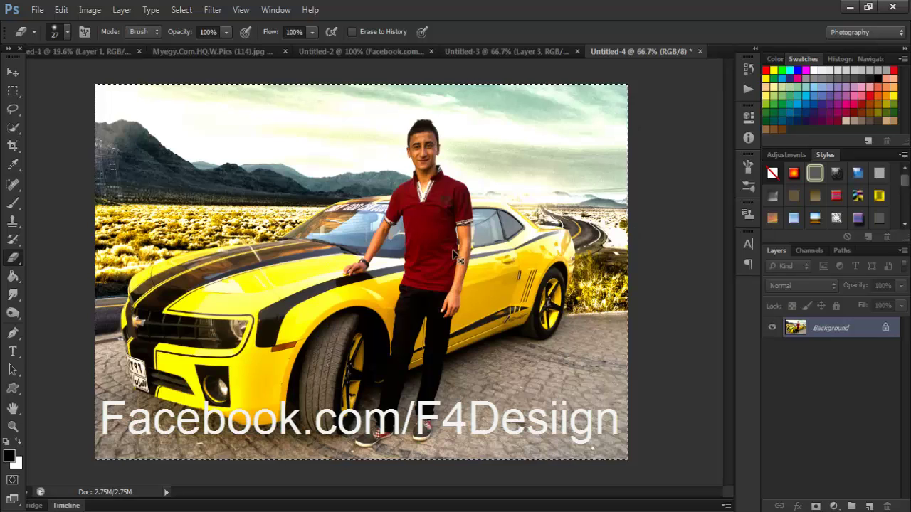
pyautogui.click(491, 51)
# Paste the HDR image as Layer 4, desaturate it, and set its blend mode to Soft Light
pyautogui.hotkey('ctrl', 'v')
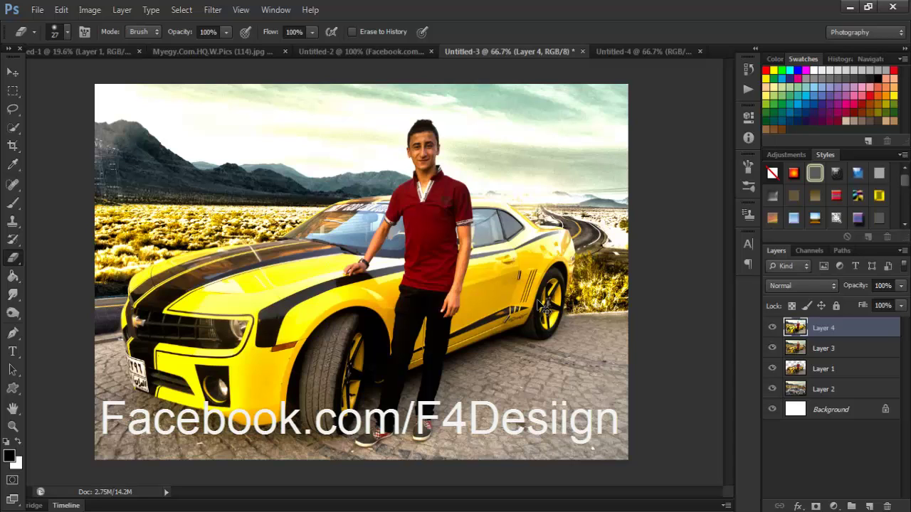
pyautogui.hotkey('ctrl', 'shift', 'u')
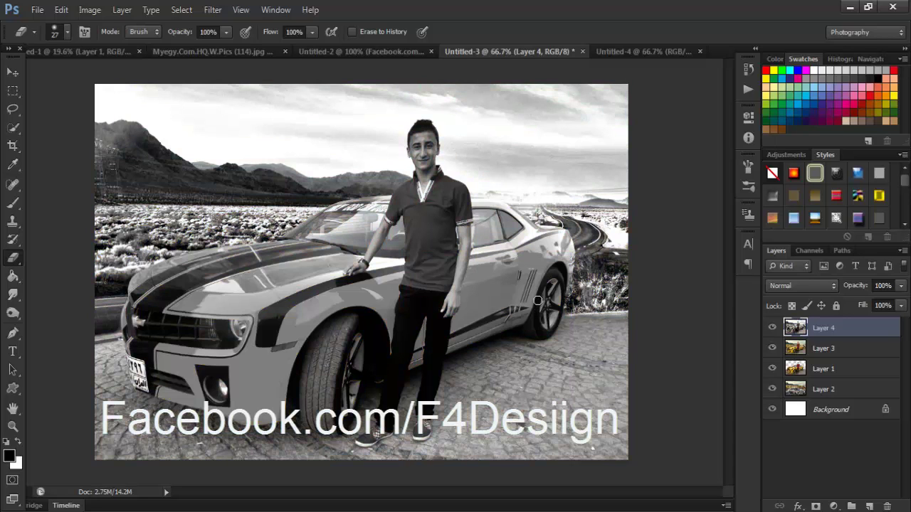
pyautogui.click(801, 287)
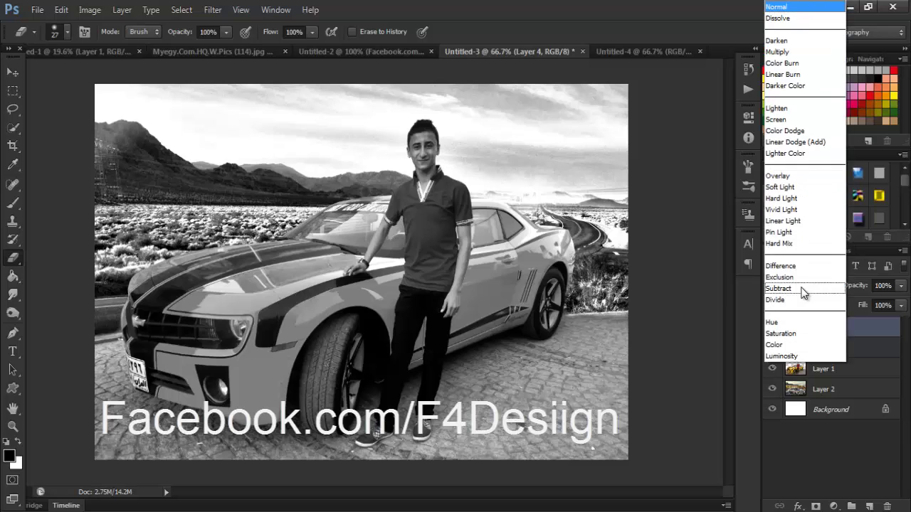
pyautogui.click(791, 189)
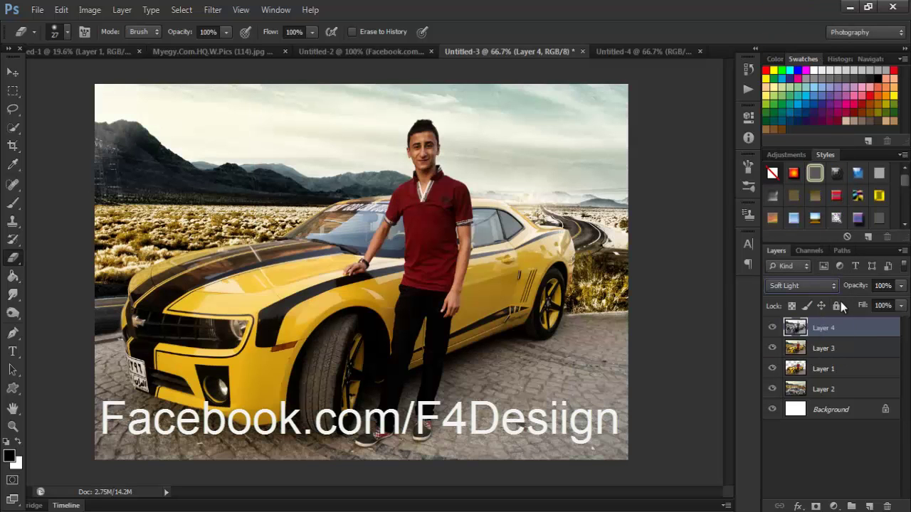
# Toggle Layer 4's visibility on and off to compare the Soft Light contrast effect
pyautogui.click(773, 330)
pyautogui.click(773, 329)
pyautogui.click(774, 329)
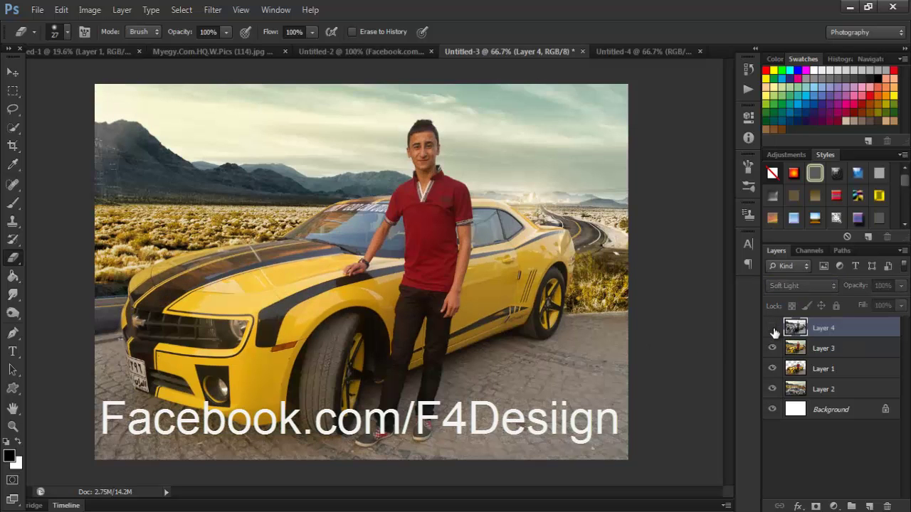
pyautogui.click(773, 329)
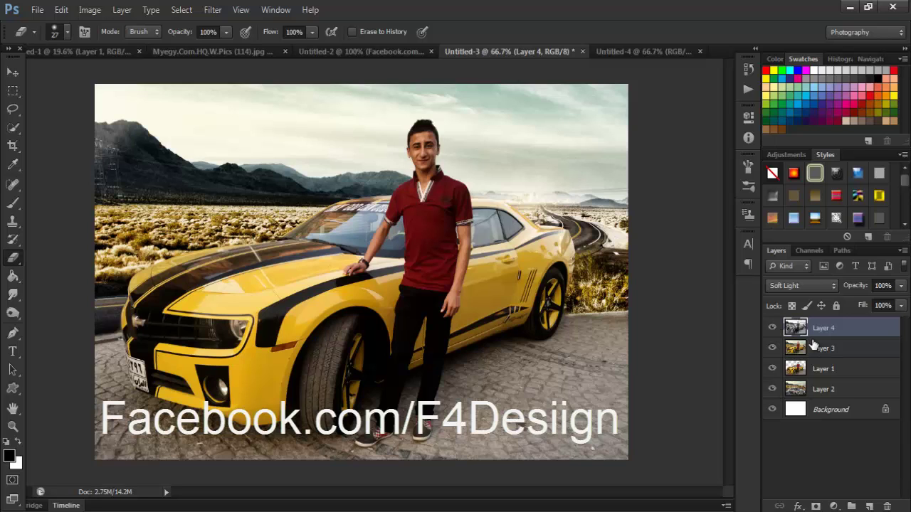
# Fill new Layer 5 with the merged image via Apply Image and duplicate it as Layer 5 copy
pyautogui.hotkey('ctrl', 'shift', 'n')
pyautogui.press('Return')
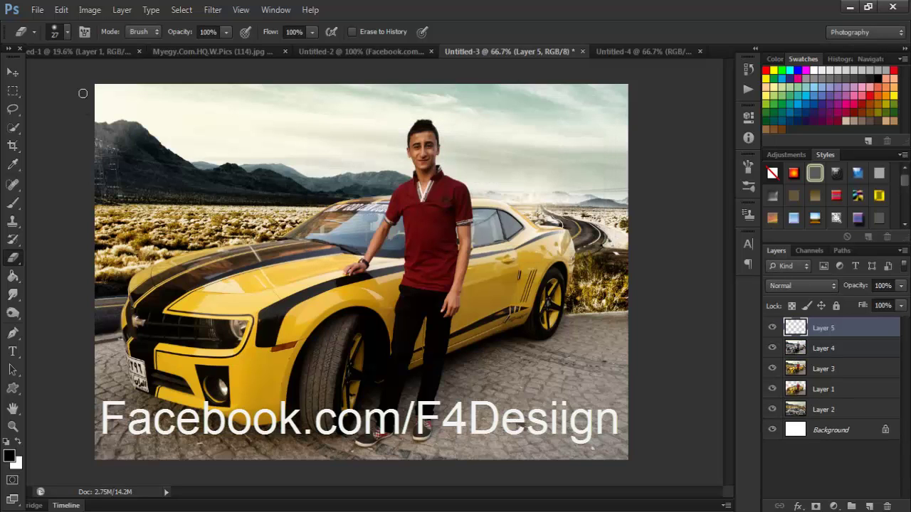
pyautogui.click(89, 10)
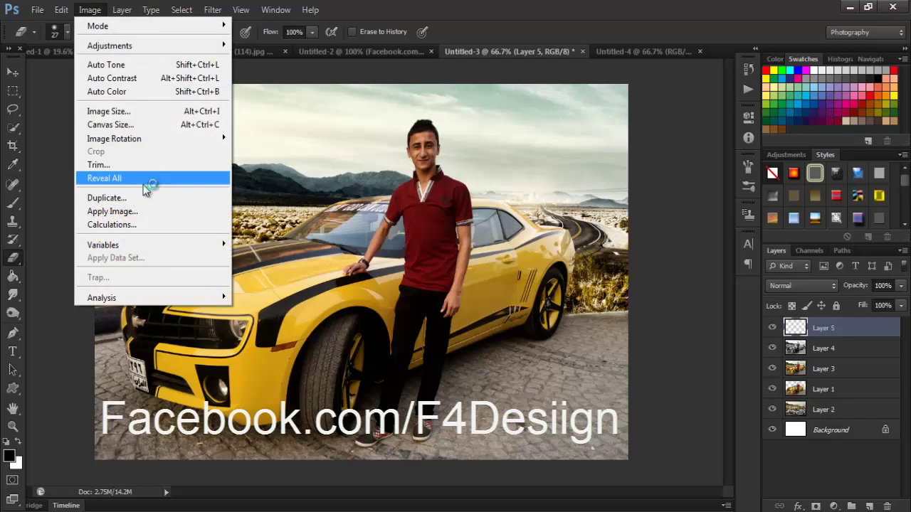
pyautogui.click(144, 217)
pyautogui.press('Return')
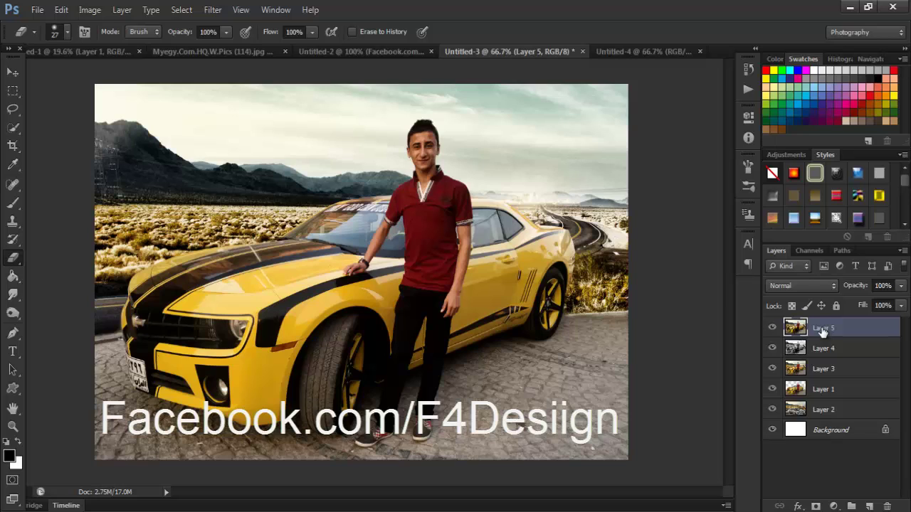
pyautogui.hotkey('ctrl', 'j')
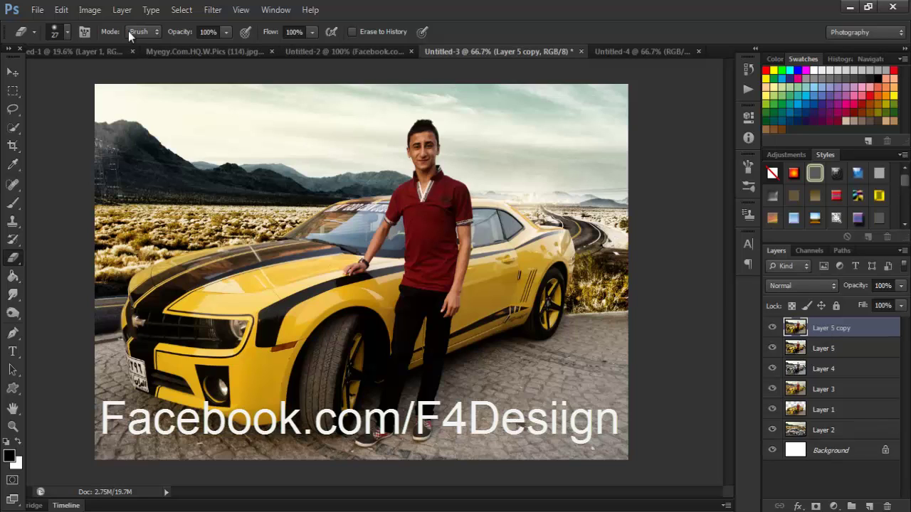
pyautogui.click(121, 10)
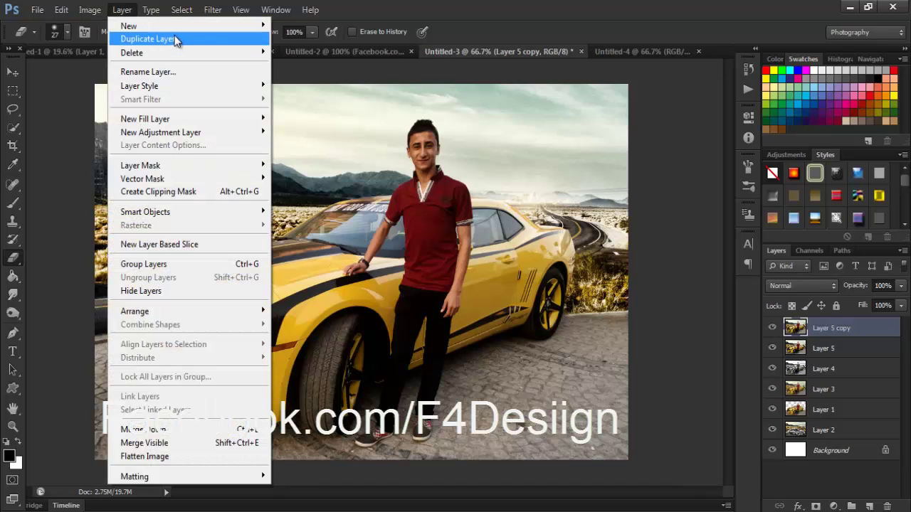
pyautogui.click(547, 318)
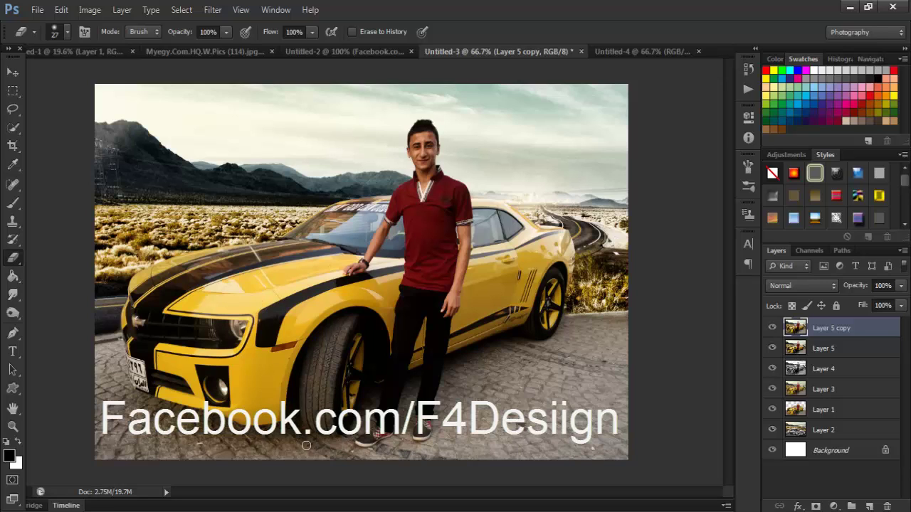
# Set up the Burn Tool with Range Shadows at 15% exposure and a 319 px brush
pyautogui.click(13, 294)
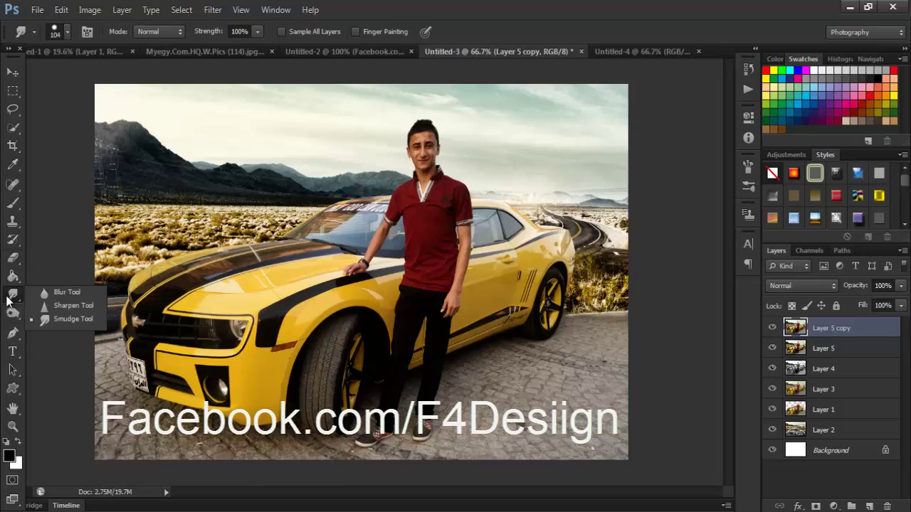
pyautogui.moveTo(17, 319); pyautogui.dragTo(52, 323)
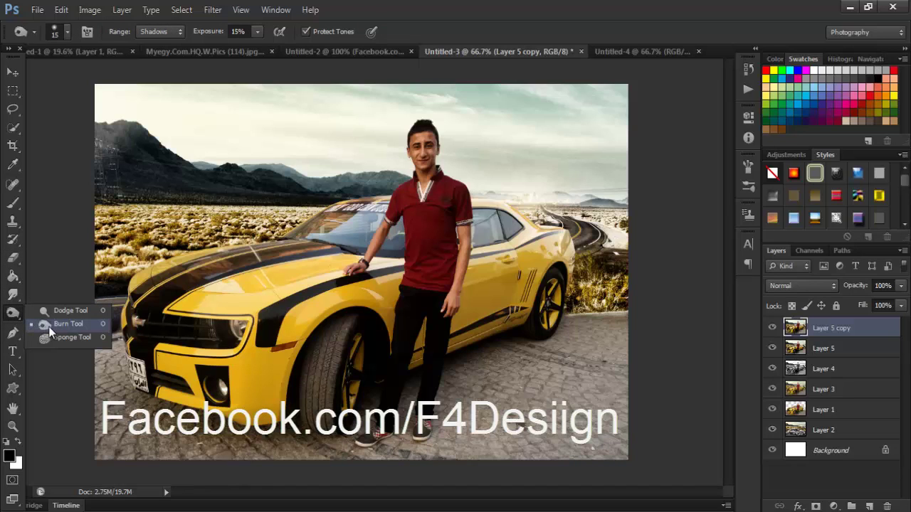
pyautogui.rightClick(335, 351)
pyautogui.click(179, 32)
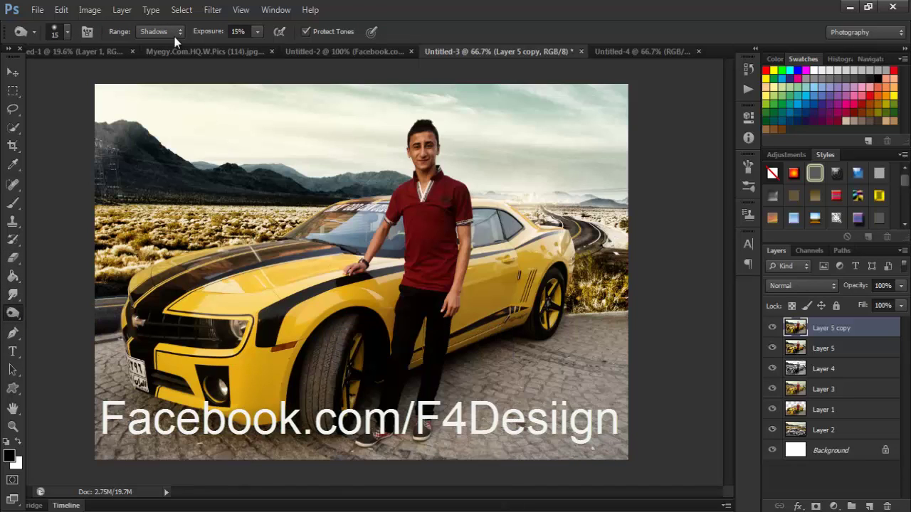
pyautogui.click(163, 31)
pyautogui.click(235, 33)
pyautogui.rightClick(308, 345)
pyautogui.moveTo(335, 361); pyautogui.dragTo(349, 360)
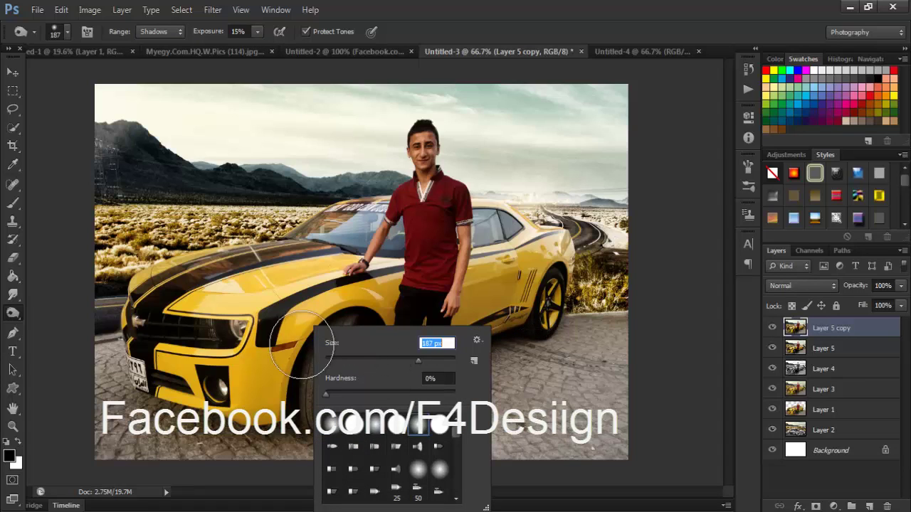
pyautogui.moveTo(421, 360); pyautogui.dragTo(430, 361)
pyautogui.click(274, 367)
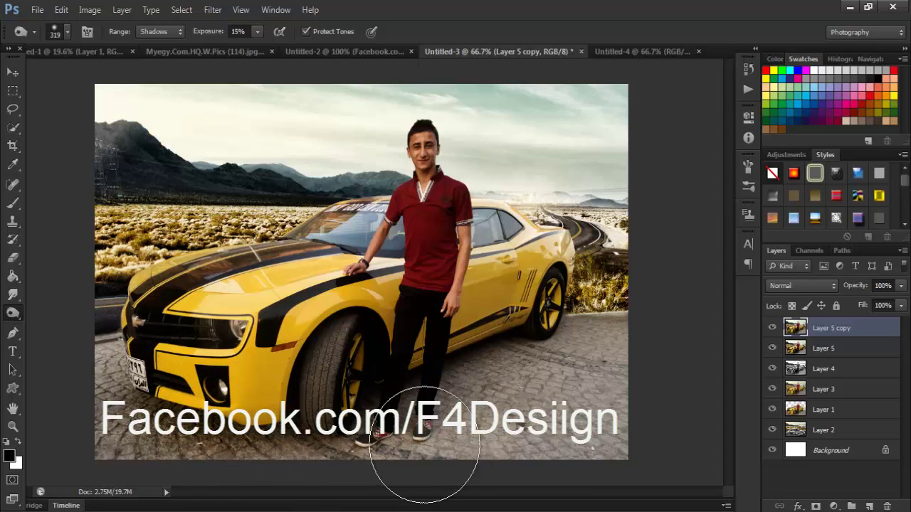
# Burn the ground shadow by the rear wheel, then the rear side stripes with a 48 px brush
pyautogui.moveTo(547, 336); pyautogui.dragTo(528, 353)
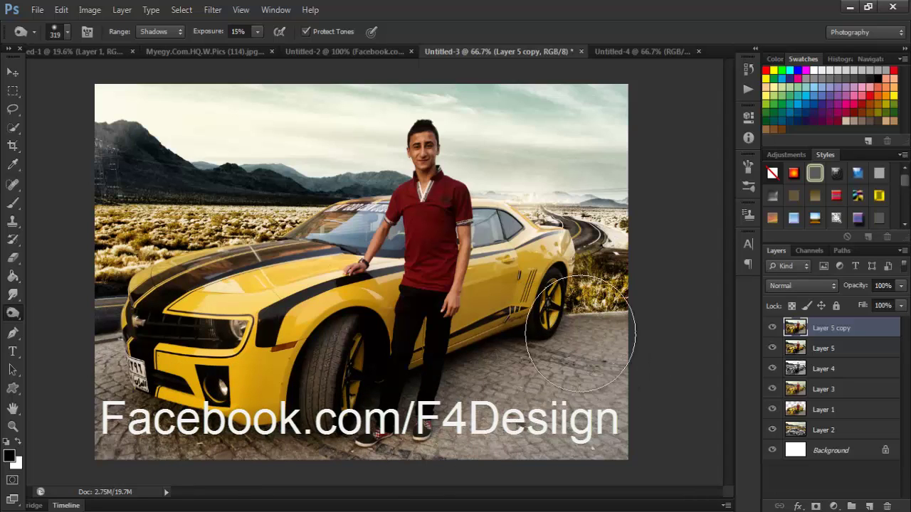
pyautogui.rightClick(528, 339)
pyautogui.click(576, 359)
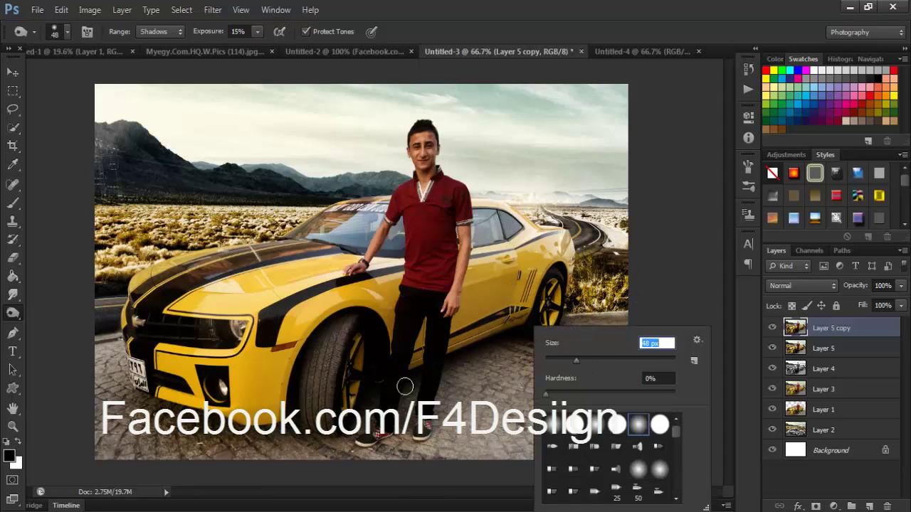
pyautogui.click(340, 356)
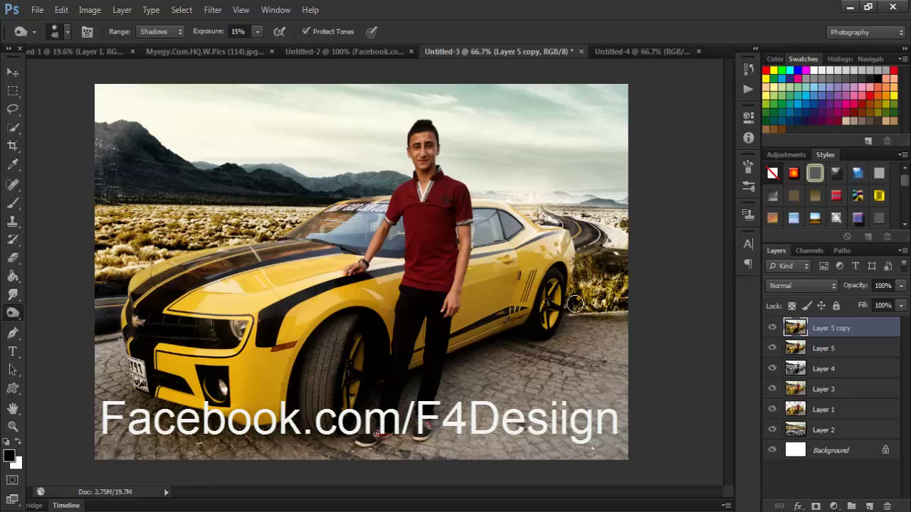
pyautogui.moveTo(526, 294); pyautogui.dragTo(486, 299)
# Zoom in to 400% on the man's face and shrink the burn brush to 25 px
pyautogui.hotkey('ctrl', '+')
pyautogui.hotkey('ctrl', '+')
pyautogui.moveTo(727, 288); pyautogui.dragTo(712, 177)
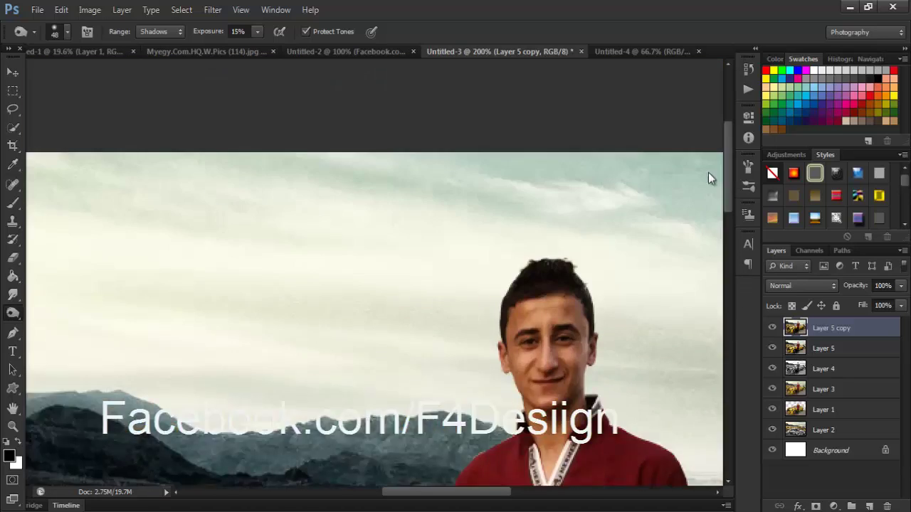
pyautogui.hotkey('ctrl', '+')
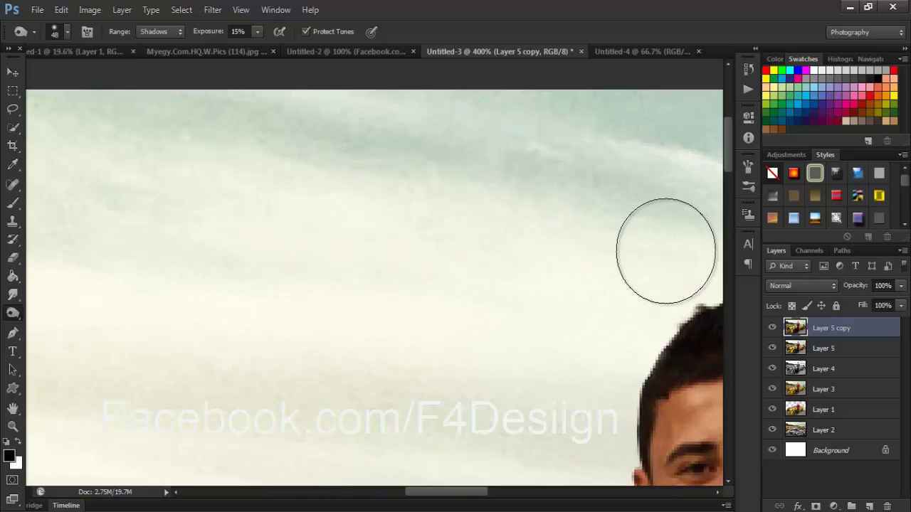
pyautogui.hotkey('ctrl', '+')
pyautogui.hscroll(2, 604, 298)
pyautogui.rightClick(601, 329)
pyautogui.moveTo(641, 359); pyautogui.dragTo(627, 361)
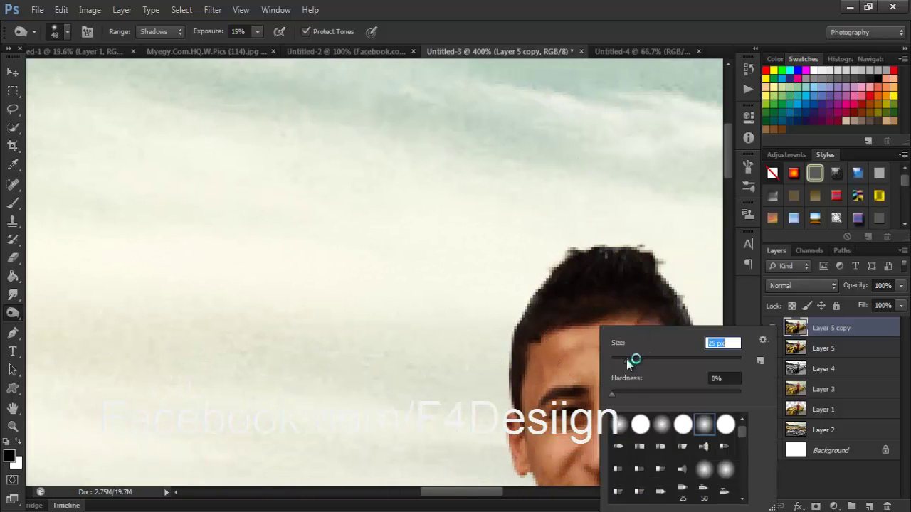
pyautogui.press('Return')
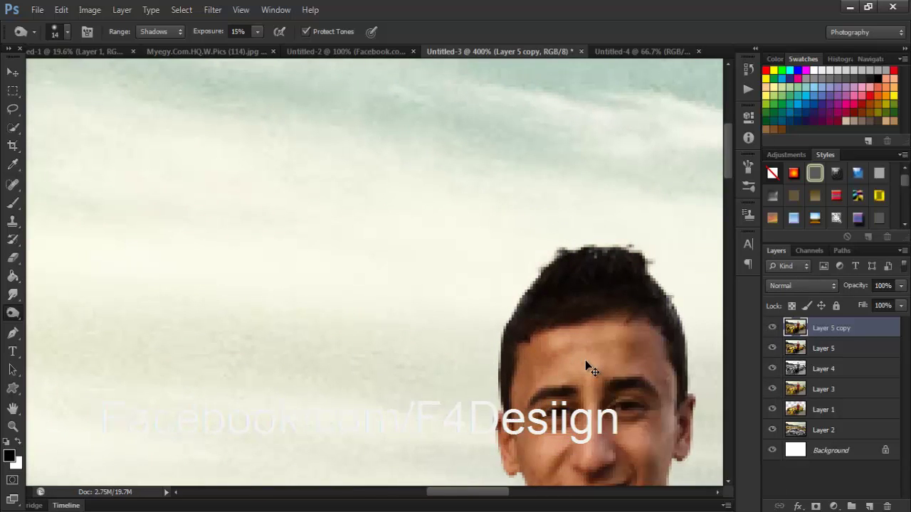
# Burn the shadowed skin on the man's right temple and left forehead
pyautogui.hscroll(3, 569, 348)
pyautogui.moveTo(567, 340); pyautogui.dragTo(590, 399)
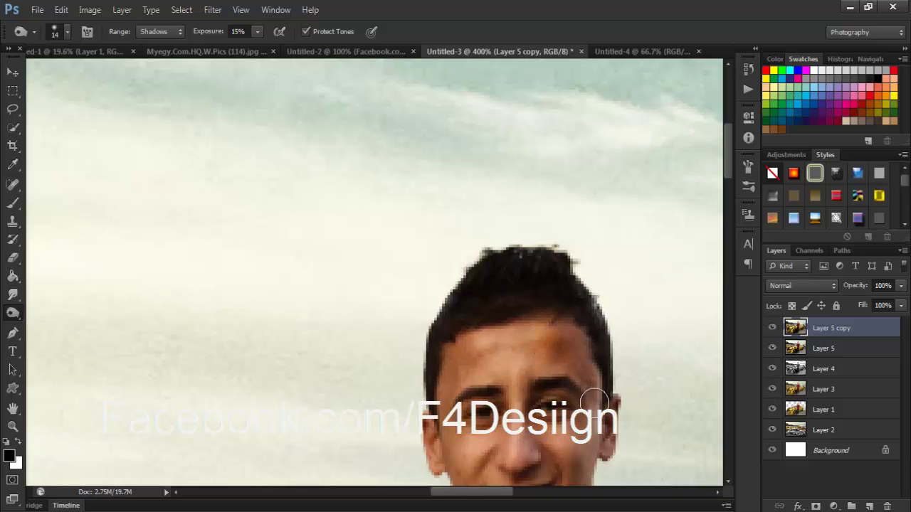
pyautogui.moveTo(444, 362)
pyautogui.mouseDown()
pyautogui.moveTo(480, 370)
pyautogui.moveTo(452, 391)
pyautogui.mouseUp()
pyautogui.scroll(-2, 452, 391)
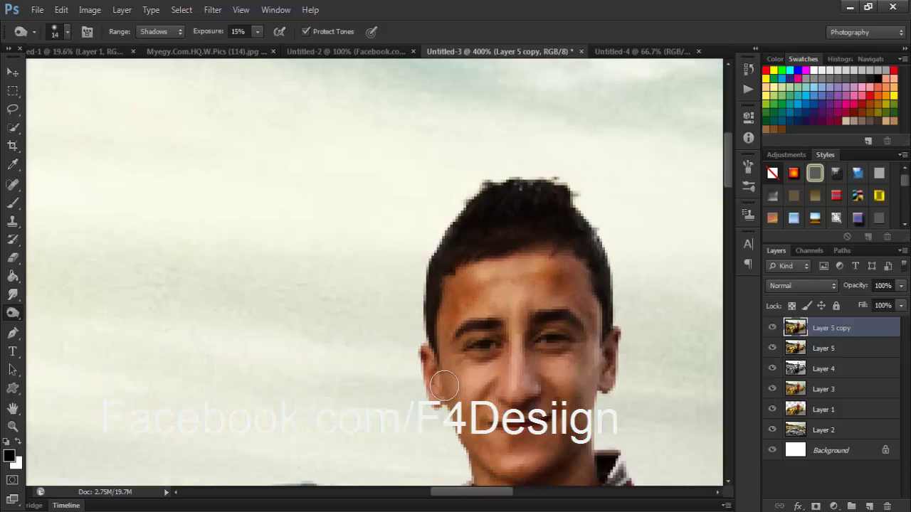
pyautogui.scroll(-2, 616, 448)
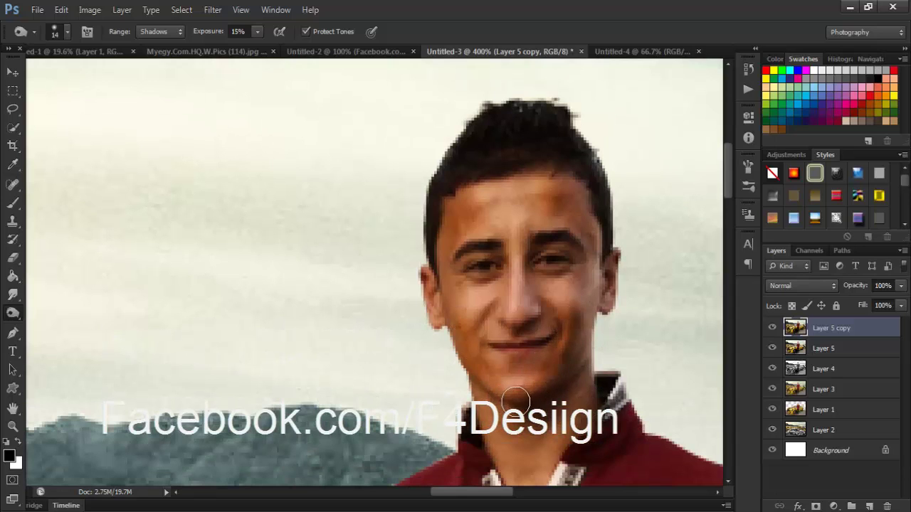
pyautogui.scroll(-2, 515, 400)
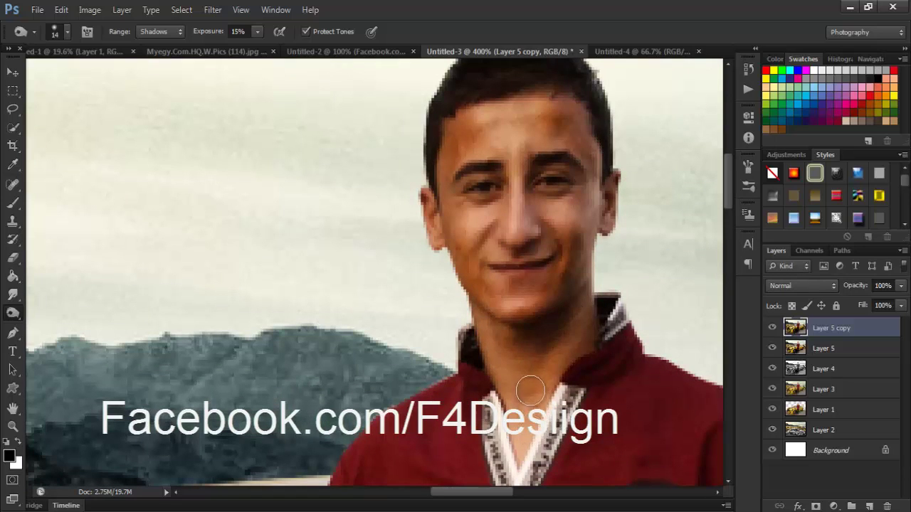
pyautogui.rightClick(14, 313)
# Switch to the Dodge tool with a 30 px brush and brighten the nose bridge
pyautogui.click(66, 310)
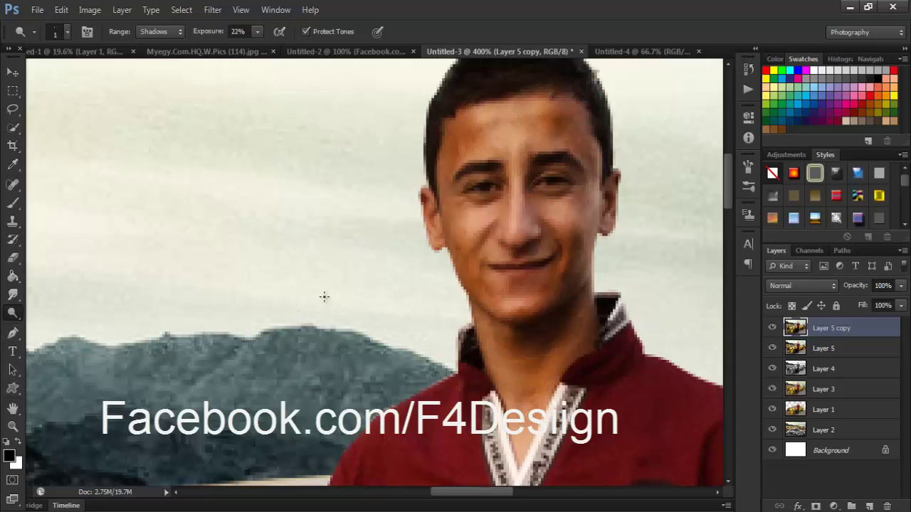
pyautogui.rightClick(324, 297)
pyautogui.moveTo(346, 329); pyautogui.dragTo(365, 330)
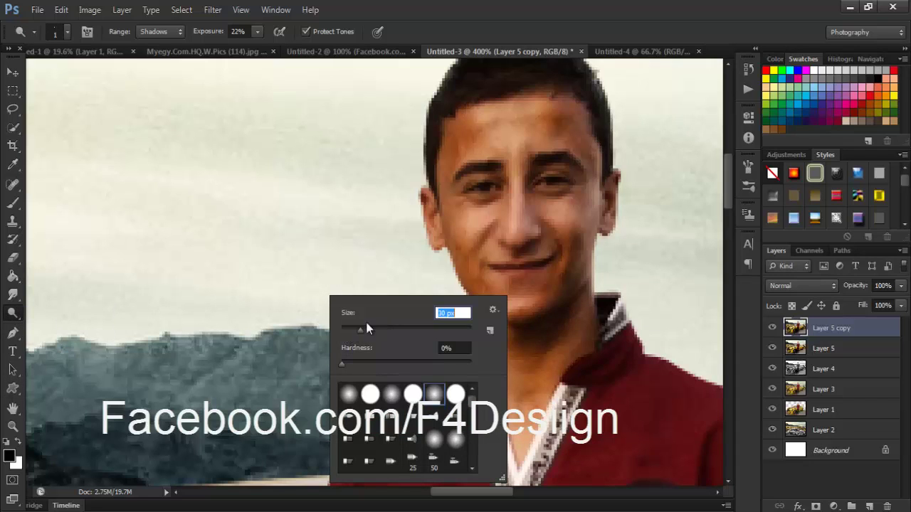
pyautogui.click(518, 121)
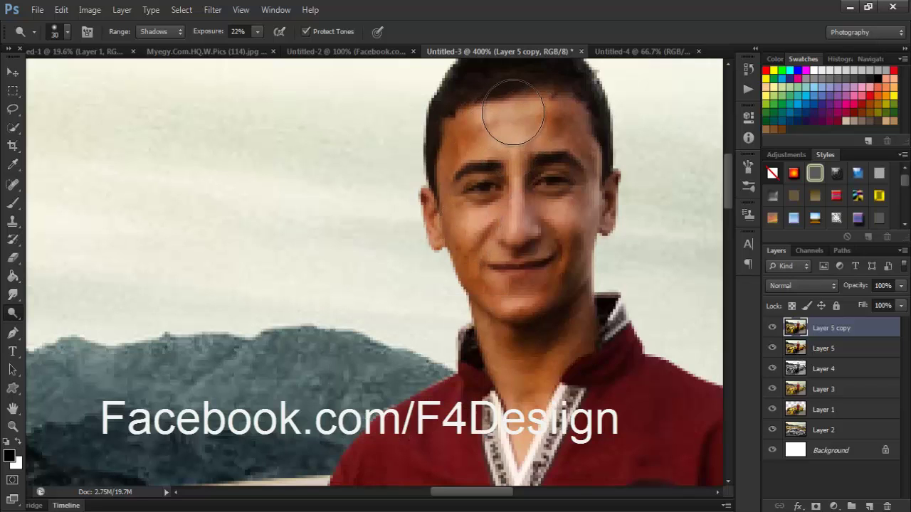
pyautogui.moveTo(520, 204); pyautogui.dragTo(531, 196)
# Reduce the dodge brush to 20 px, then 11 px, for finer face strokes
pyautogui.rightClick(535, 192)
pyautogui.doubleClick(654, 210)
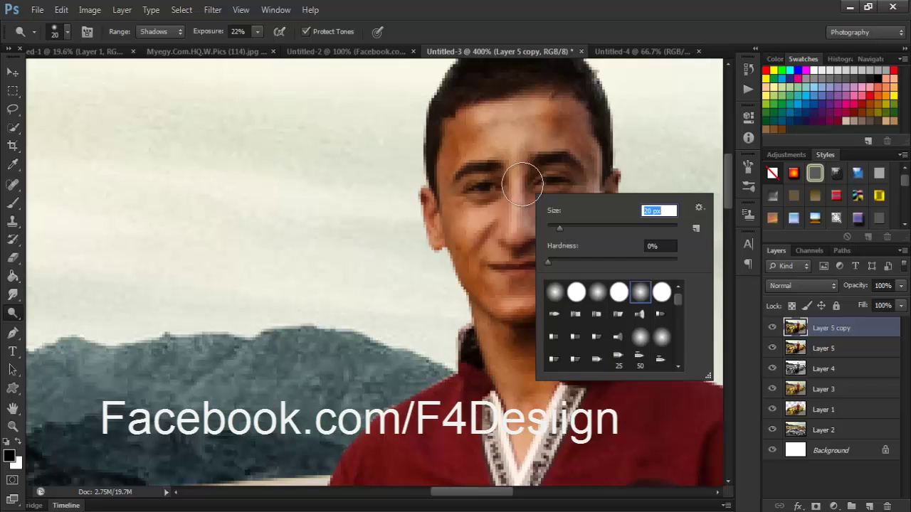
pyautogui.write('20')
pyautogui.press('Return')
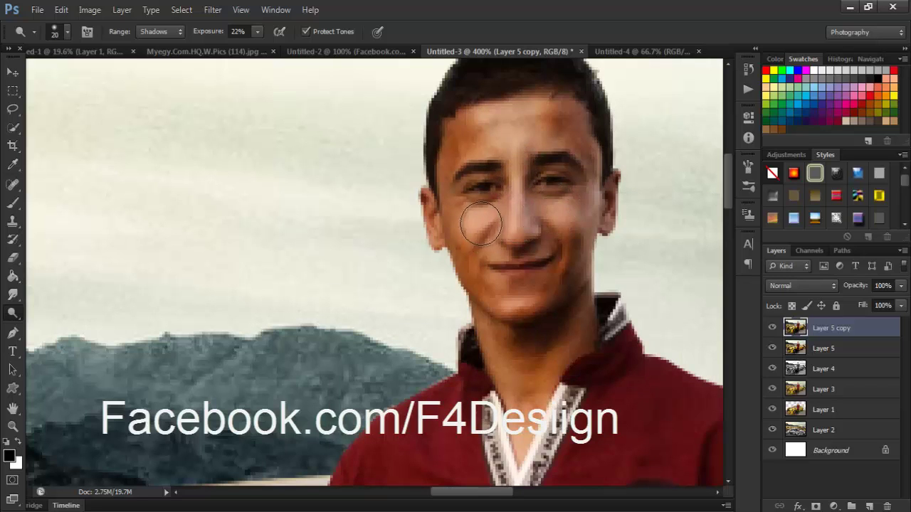
pyautogui.rightClick(542, 282)
pyautogui.press('Return')
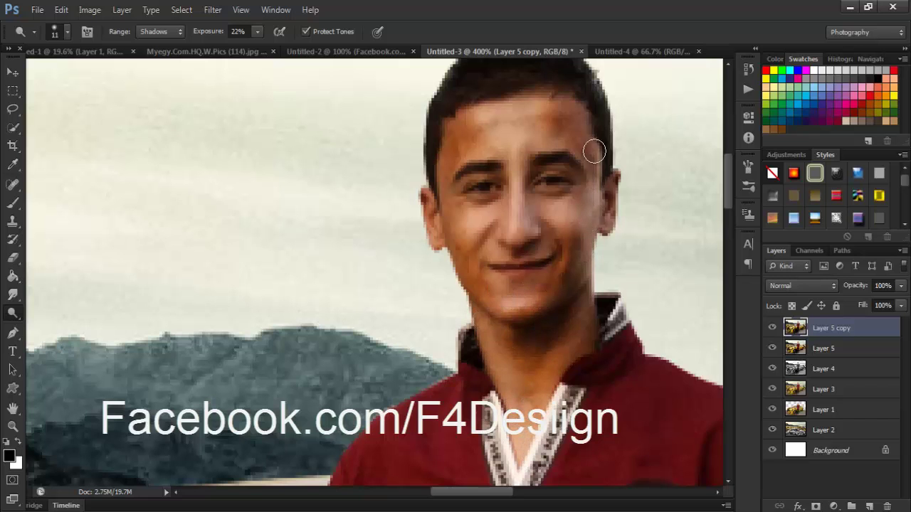
pyautogui.scroll(-3, 566, 307)
pyautogui.hotkey('ctrl', '0')
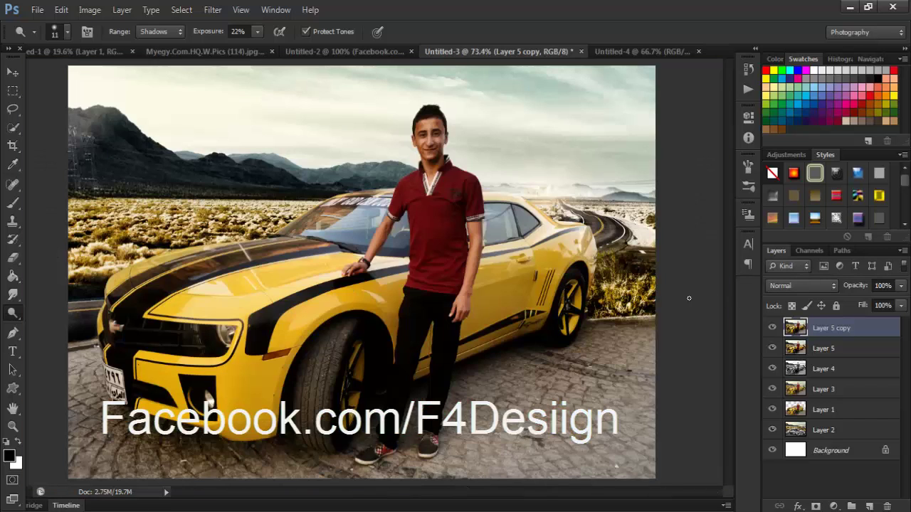
# Darken the area around the front tire with a 64 px brush
pyautogui.rightClick(548, 280)
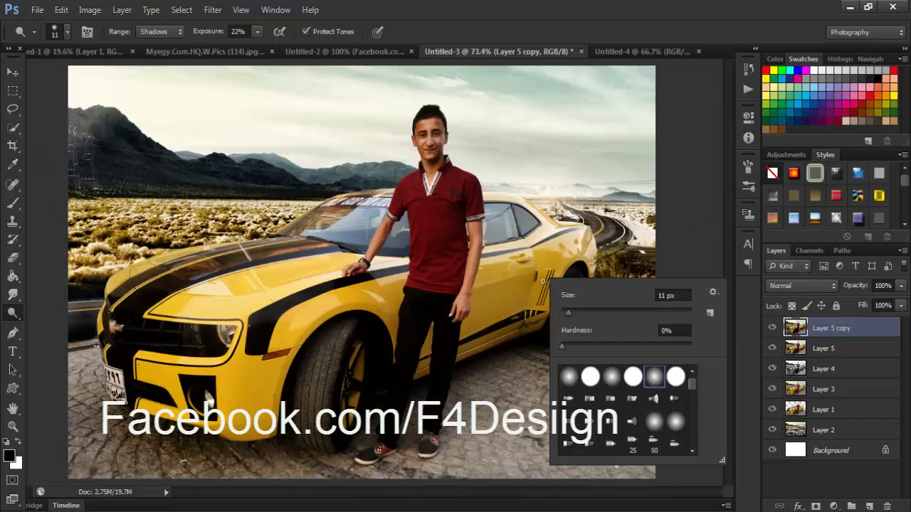
pyautogui.click(546, 231)
pyautogui.moveTo(330, 351)
pyautogui.mouseDown()
pyautogui.moveTo(311, 399)
pyautogui.moveTo(273, 296)
pyautogui.moveTo(357, 446)
pyautogui.moveTo(482, 230)
pyautogui.mouseUp()
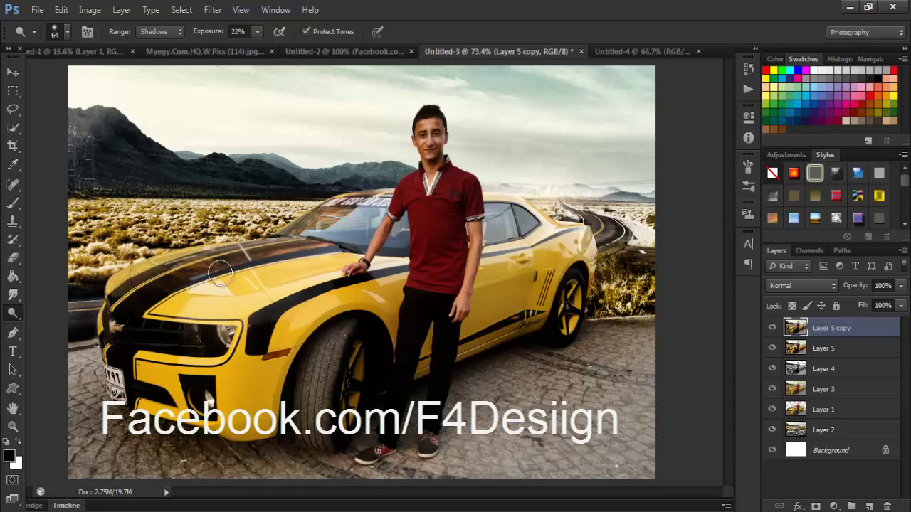
# Shrink the brush to 19 px and switch from Dodge to the Burn Tool
pyautogui.rightClick(460, 277)
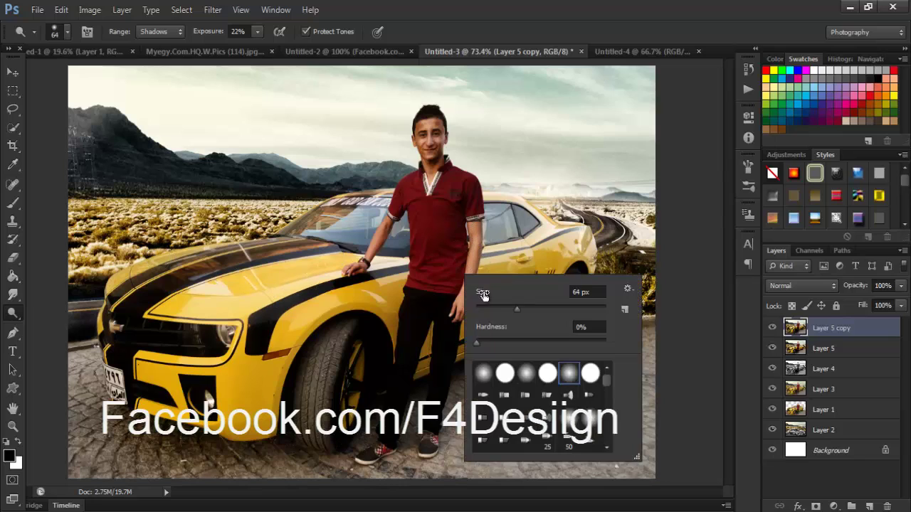
pyautogui.moveTo(493, 309); pyautogui.dragTo(487, 309)
pyautogui.press('Return')
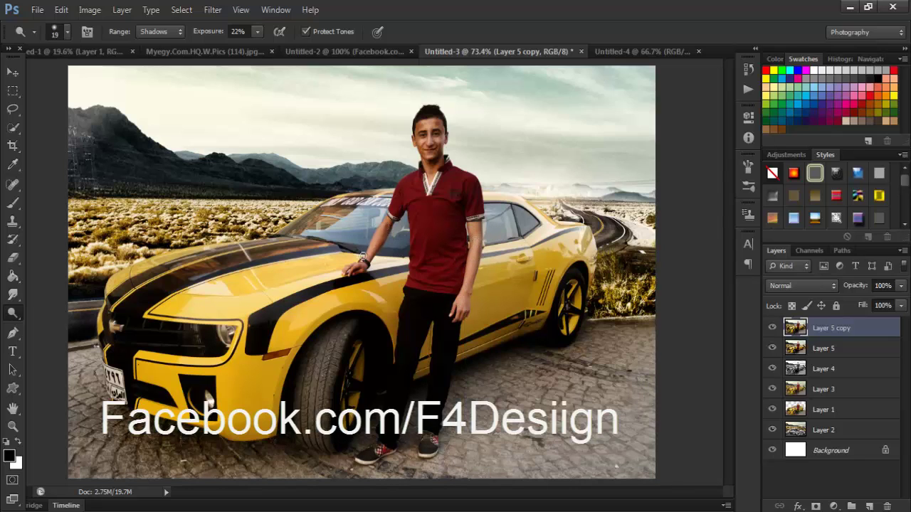
pyautogui.rightClick(12, 313)
pyautogui.click(46, 321)
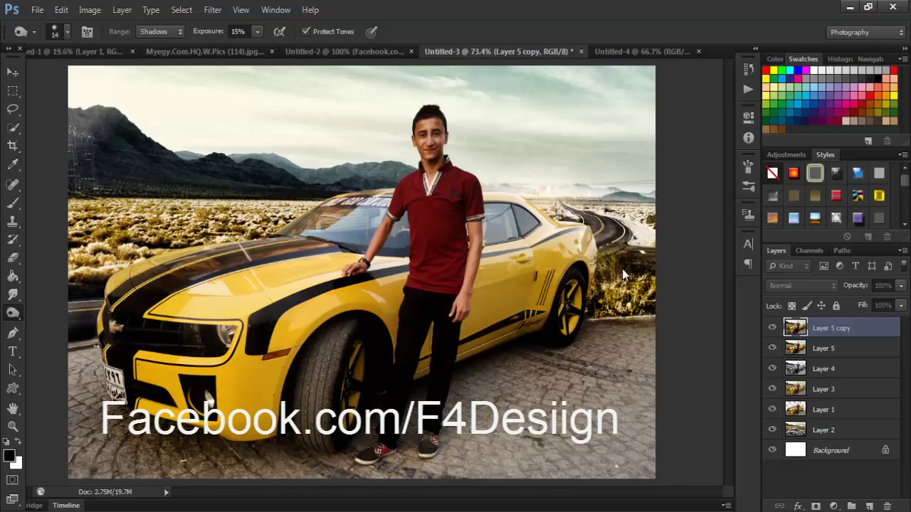
# Create Layer 6 and fill it with the merged image using Apply Image
pyautogui.hotkey('ctrl', 'shift', 'n')
pyautogui.press('Return')
pyautogui.click(90, 10)
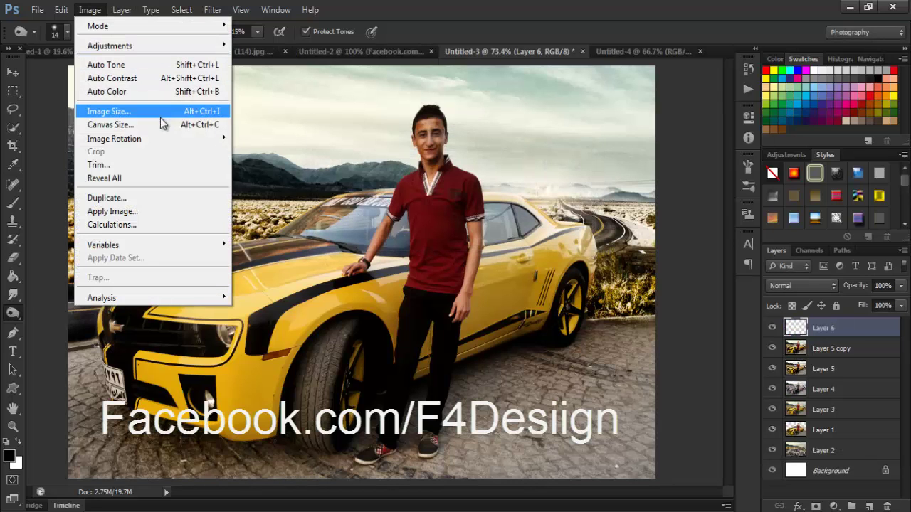
pyautogui.click(139, 217)
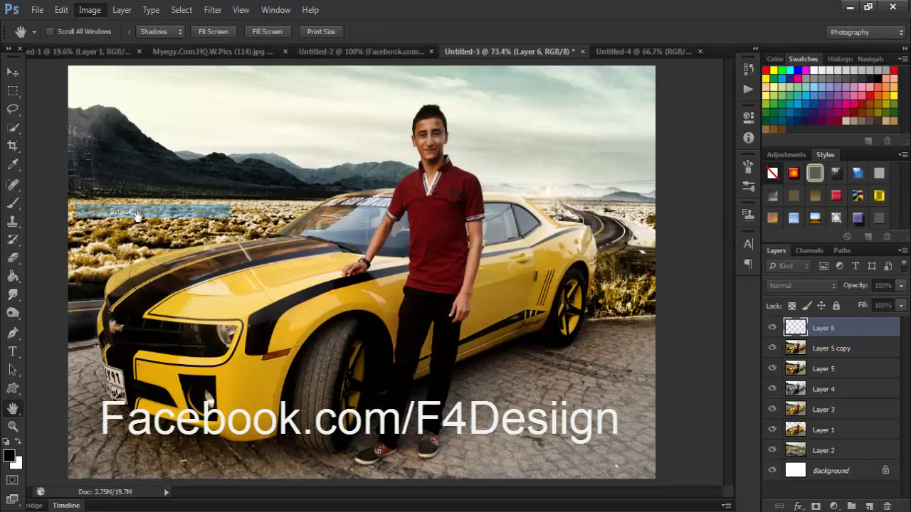
pyautogui.press('Return')
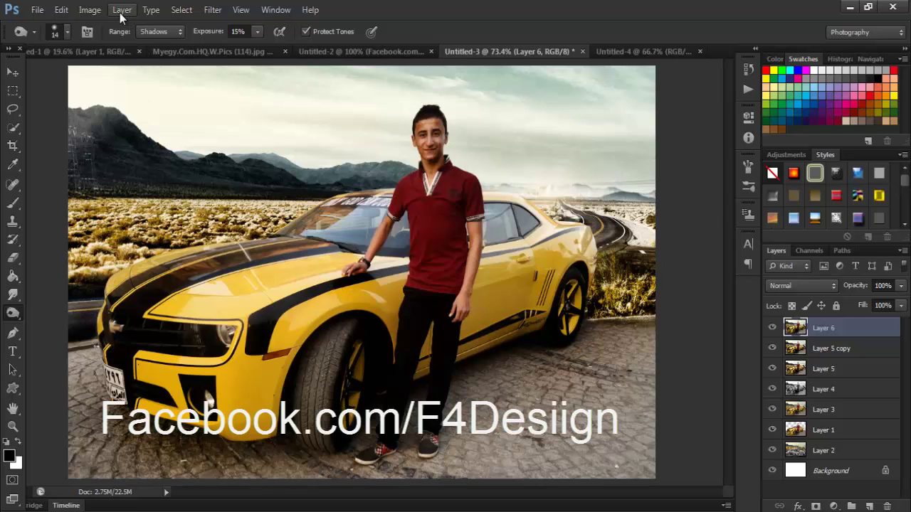
# Warm Layer 6 with More Yellow in Image > Adjustments > Variations
pyautogui.click(90, 10)
pyautogui.moveTo(110, 46)
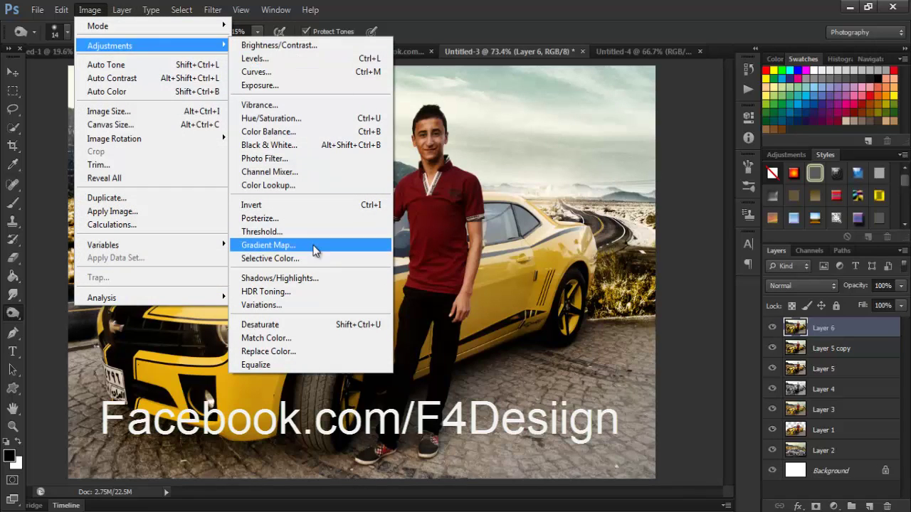
pyautogui.click(311, 309)
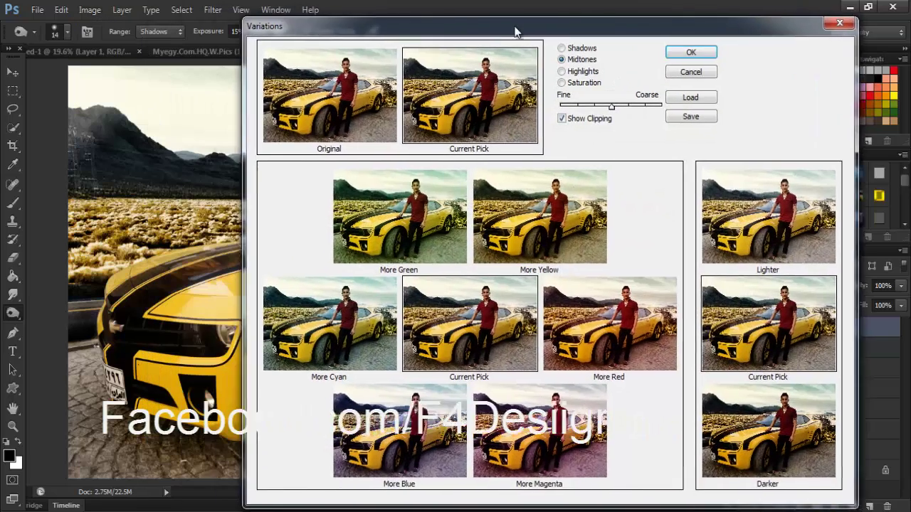
pyautogui.moveTo(516, 32); pyautogui.dragTo(579, 28)
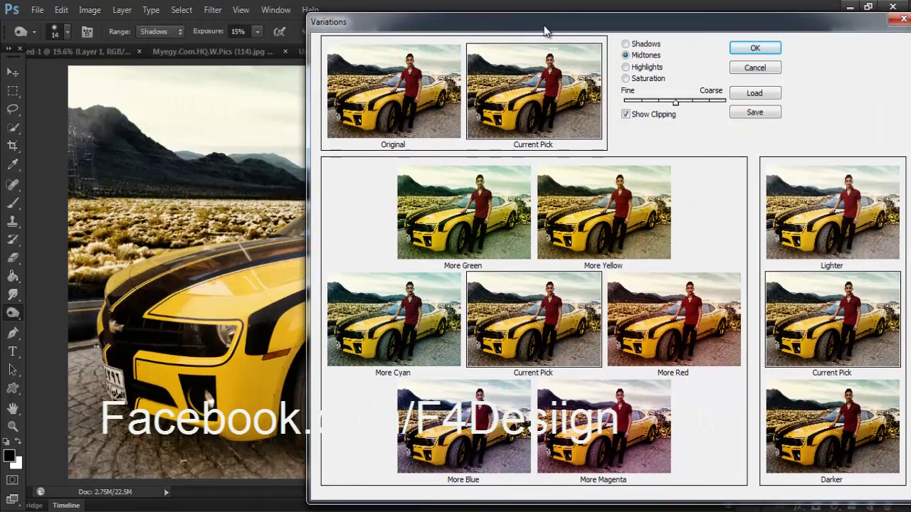
pyautogui.click(612, 223)
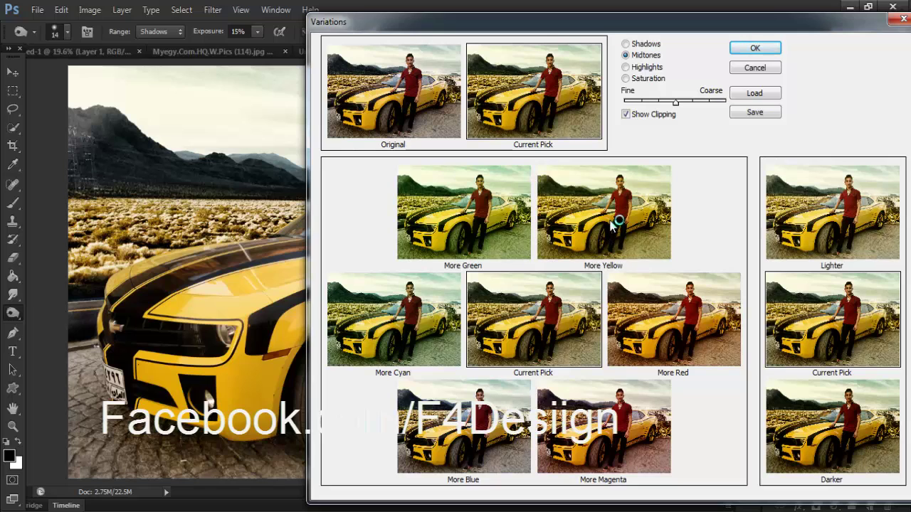
pyautogui.click(744, 51)
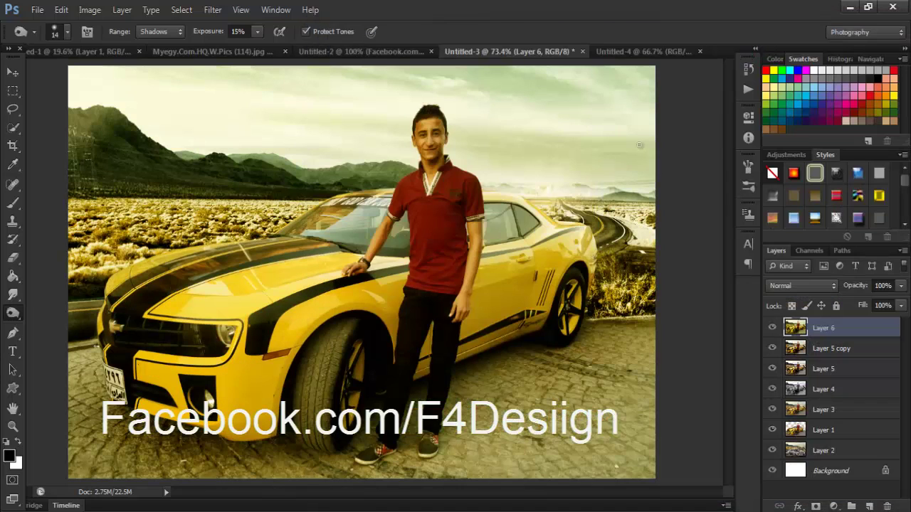
# Toggle Layer 6's yellow tint off and on to compare, then view at 100% with the Brush tool
pyautogui.click(772, 328)
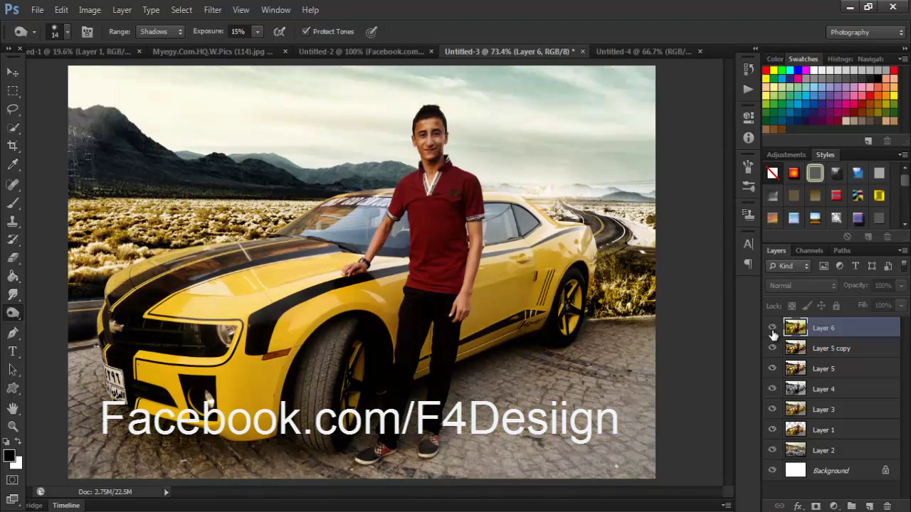
pyautogui.click(772, 328)
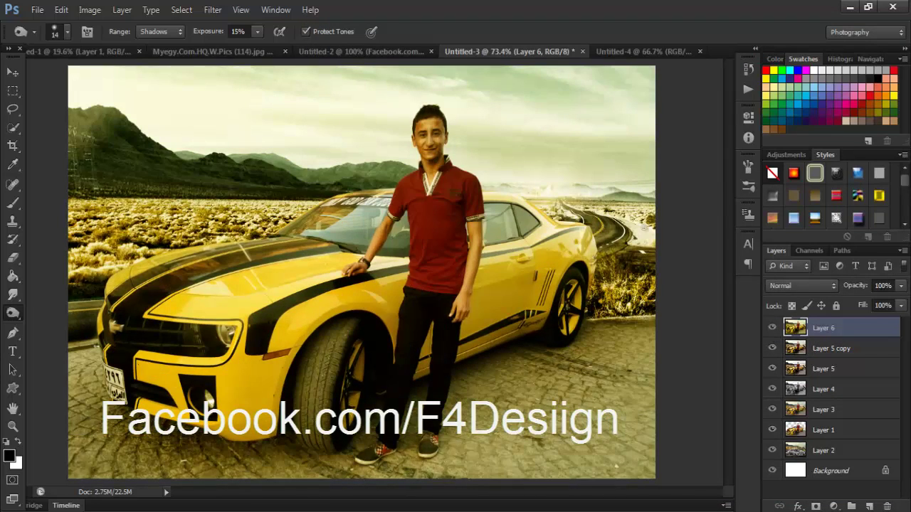
pyautogui.click(772, 328)
pyautogui.click(772, 328)
pyautogui.doubleClick(19, 426)
pyautogui.click(16, 203)
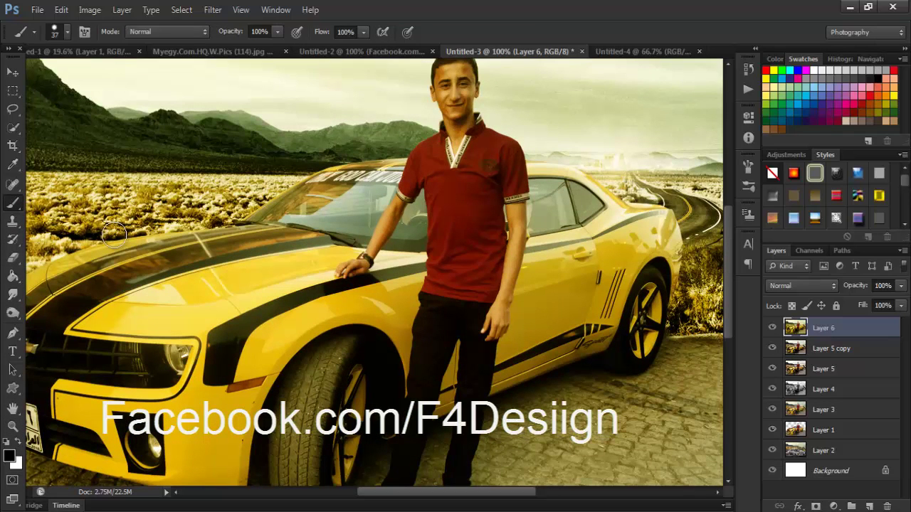
# Add Layer 7 and set up a soft round 149 px brush painting in white
pyautogui.hotkey('ctrl', 'shift', 'n')
pyautogui.press('Return')
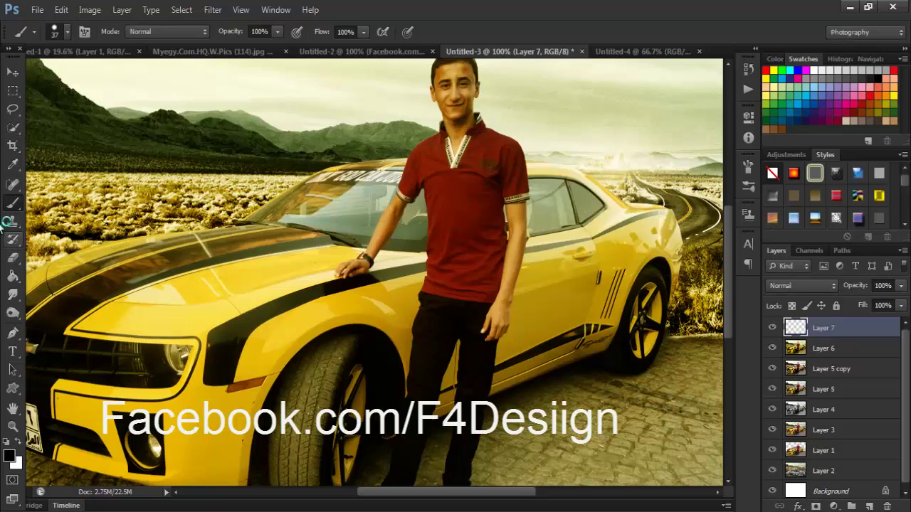
pyautogui.rightClick(435, 194)
pyautogui.click(503, 292)
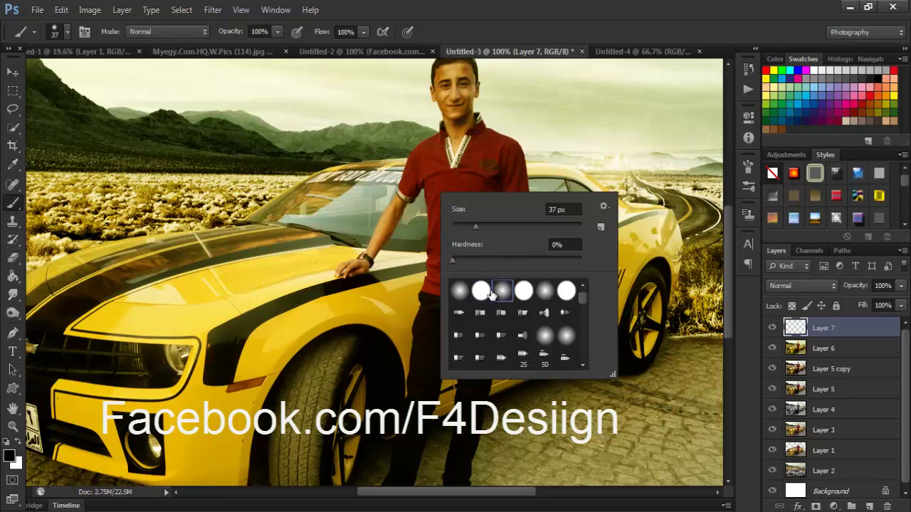
pyautogui.rightClick(13, 205)
pyautogui.rightClick(360, 244)
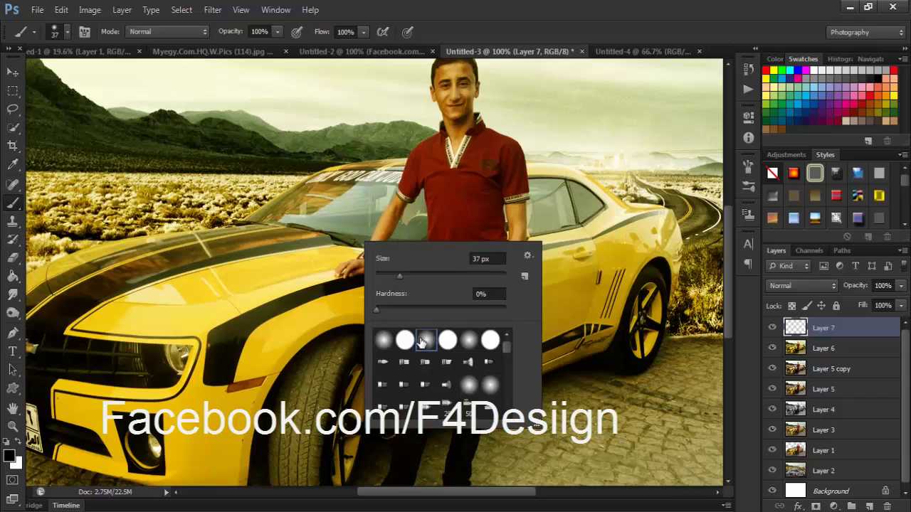
pyautogui.write('149')
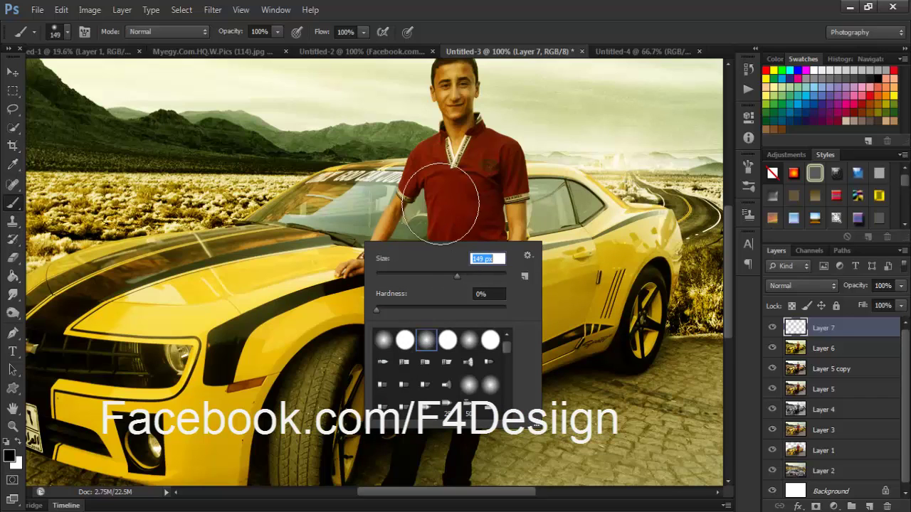
pyautogui.press('Return')
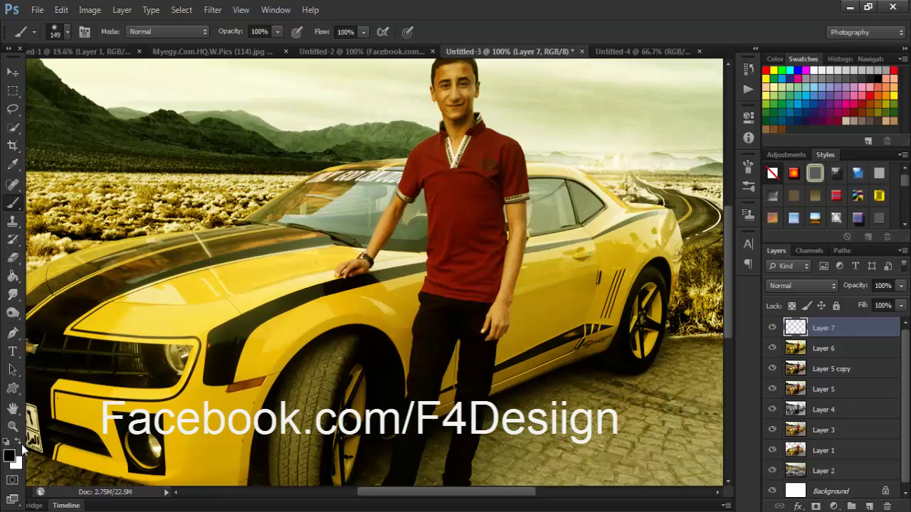
pyautogui.press('x')
# Paint soft white glow dabs beside the man's face and shoulder
pyautogui.scroll(5, 436, 306)
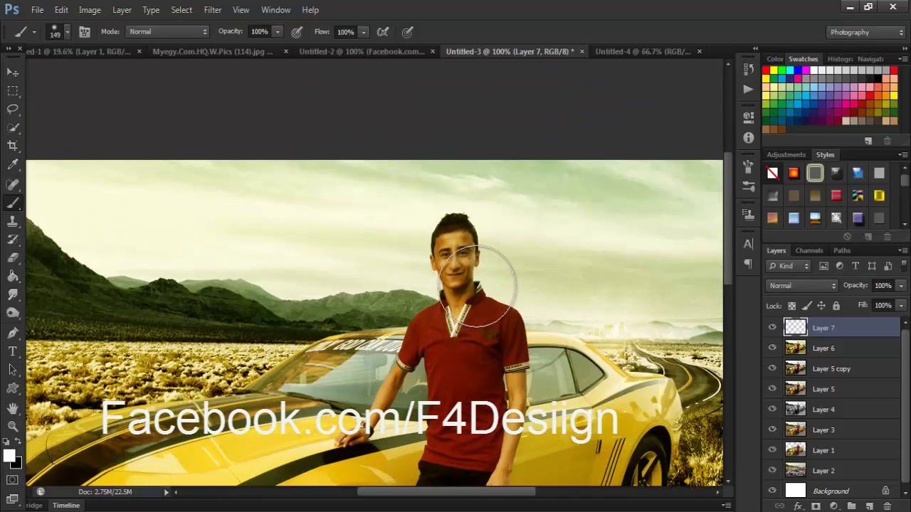
pyautogui.click(488, 264)
pyautogui.hotkey('ctrl', 'z')
pyautogui.click(487, 282)
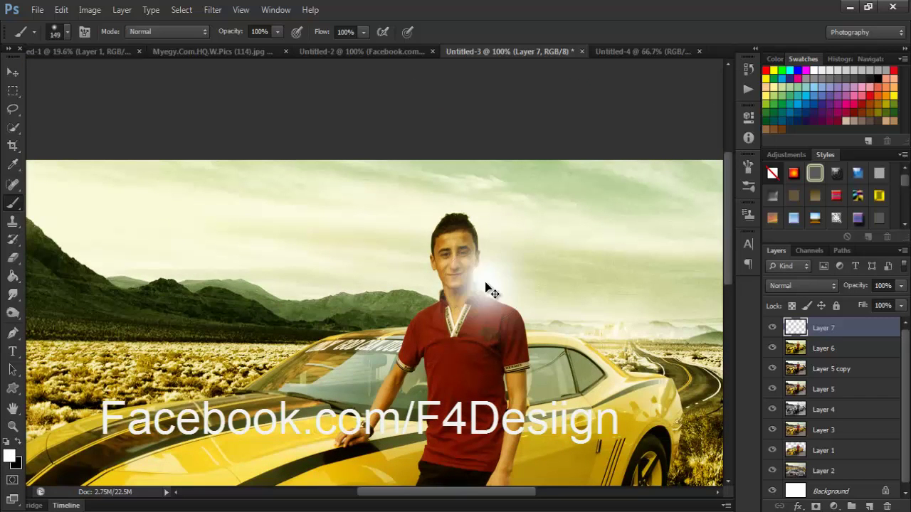
pyautogui.hotkey('ctrl', 'z')
pyautogui.click(487, 279)
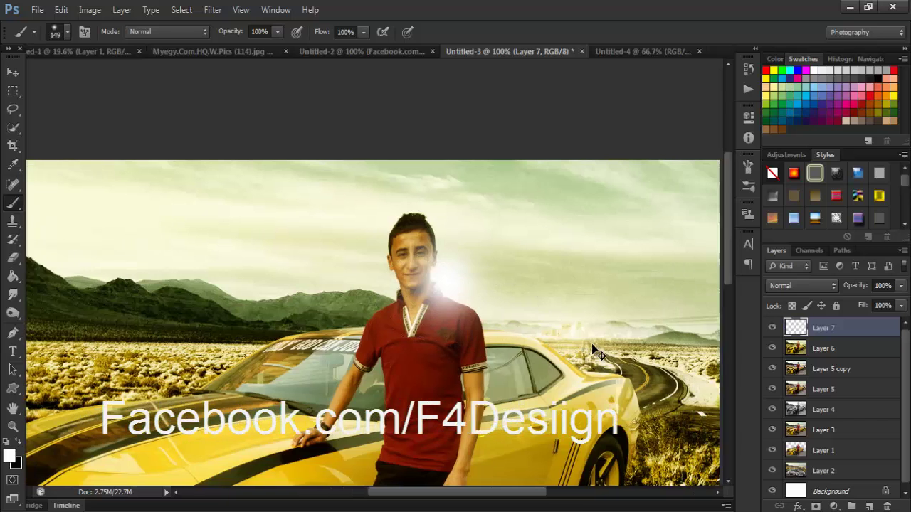
# Paint a white glow over the distant road and another just left of the face
pyautogui.hscroll(3, 541, 313)
pyautogui.click(590, 347)
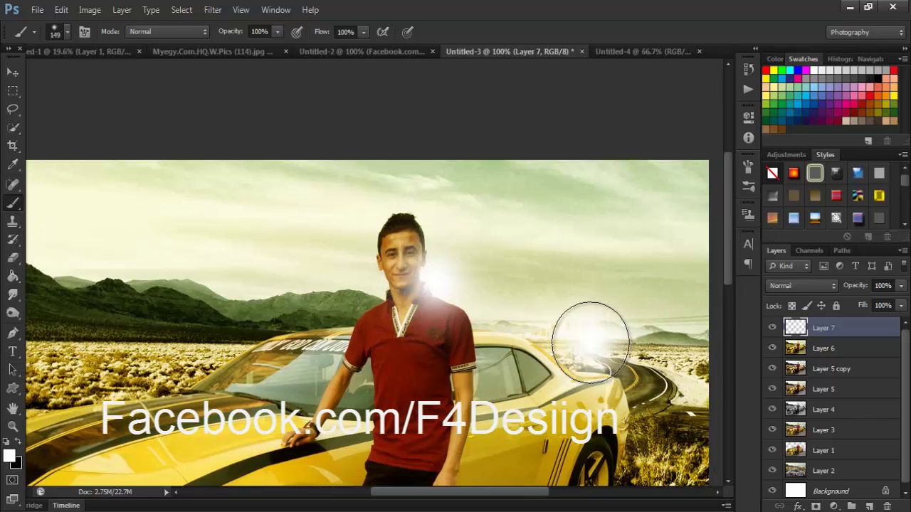
pyautogui.click(726, 348)
pyautogui.moveTo(726, 347); pyautogui.dragTo(727, 245)
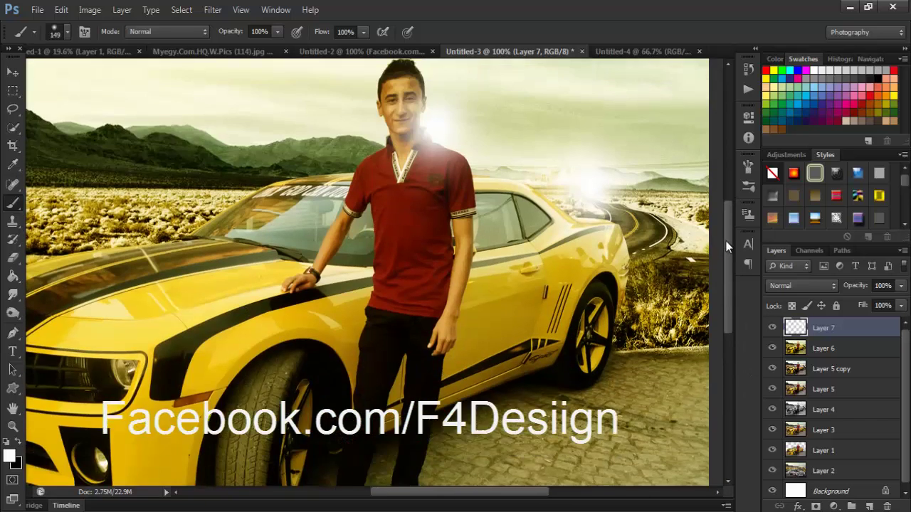
pyautogui.moveTo(490, 493); pyautogui.dragTo(534, 493)
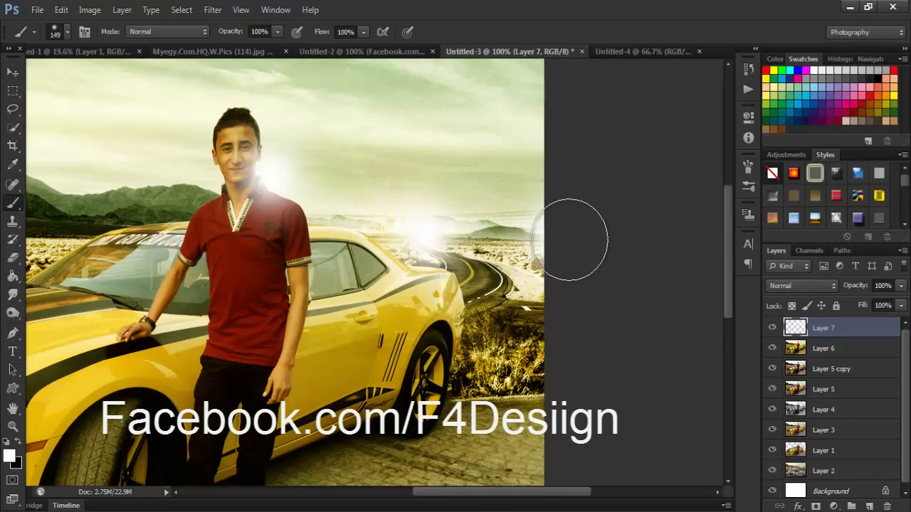
pyautogui.hscroll(-4, 569, 238)
pyautogui.hscroll(-4, 555, 235)
pyautogui.hscroll(-3, 543, 243)
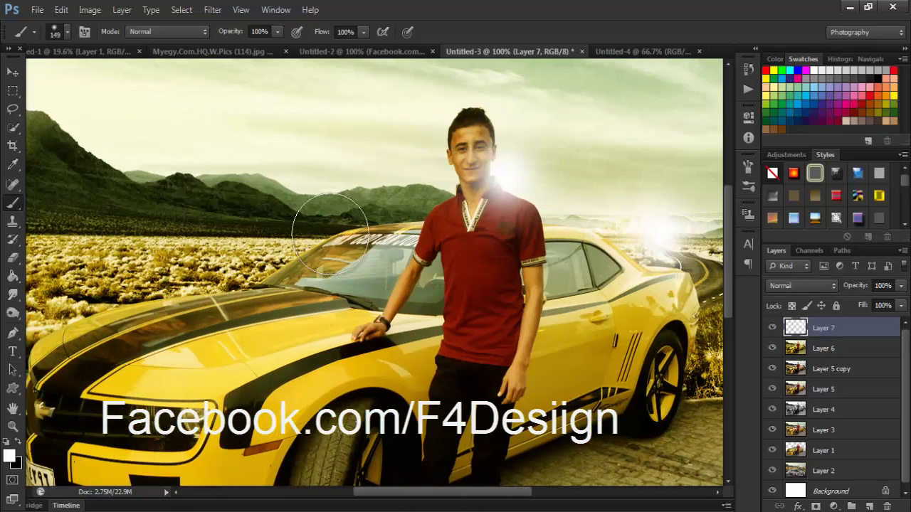
pyautogui.scroll(3, 370, 235)
pyautogui.click(436, 249)
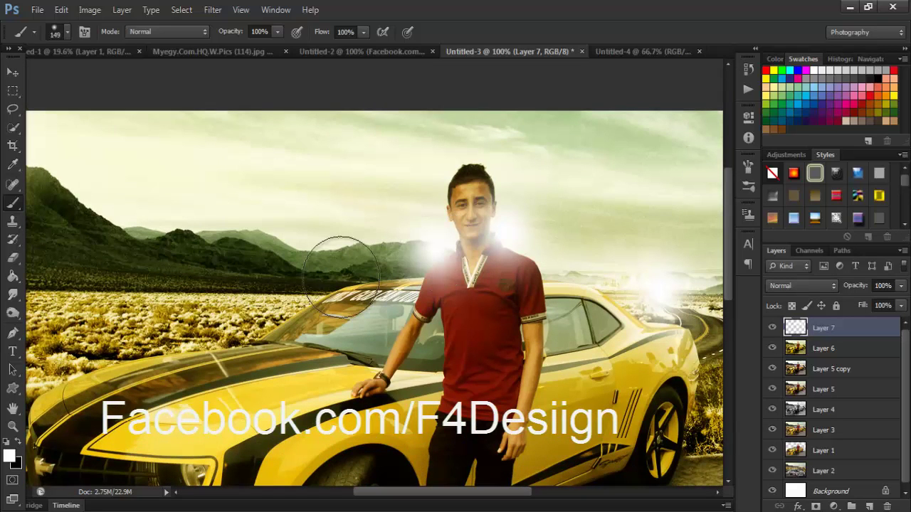
# Erase the white glow from the man's face and neck with a 74 px eraser
pyautogui.click(13, 261)
pyautogui.rightClick(460, 246)
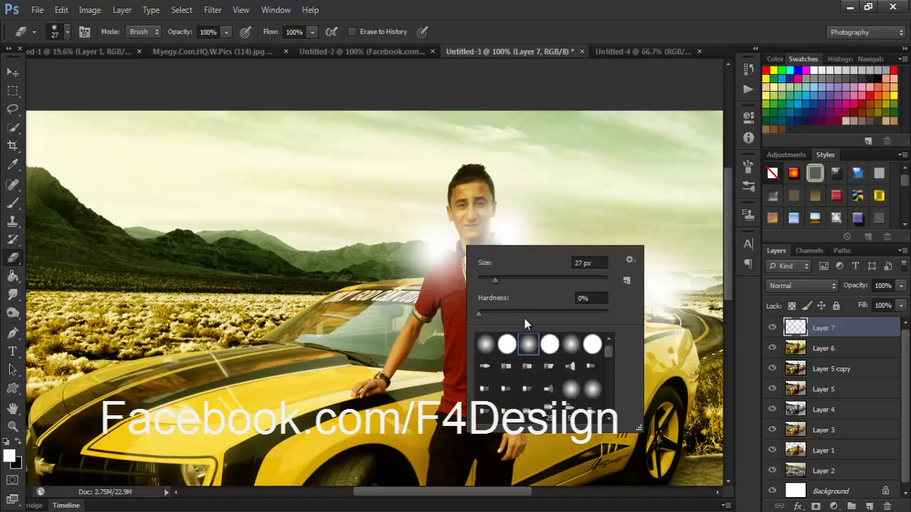
pyautogui.click(507, 279)
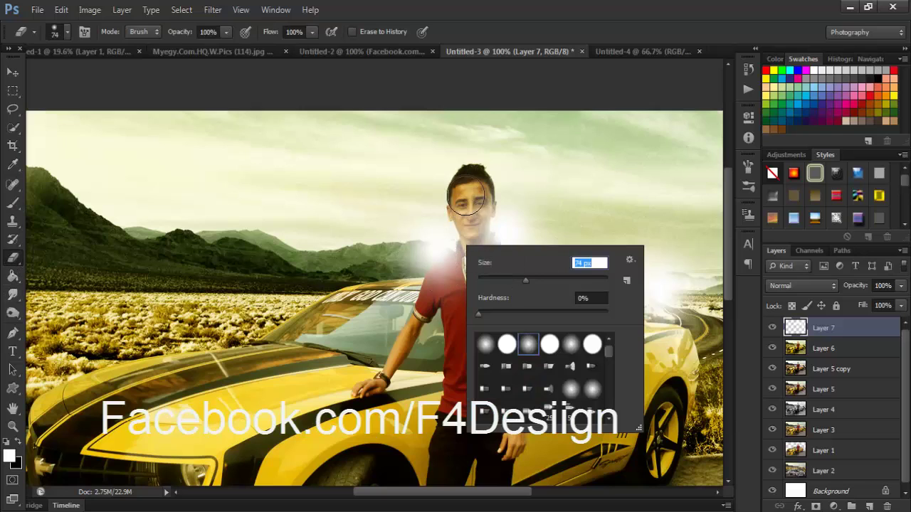
pyautogui.press('Return')
pyautogui.moveTo(468, 204)
pyautogui.mouseDown()
pyautogui.moveTo(454, 284)
pyautogui.moveTo(479, 351)
pyautogui.mouseUp()
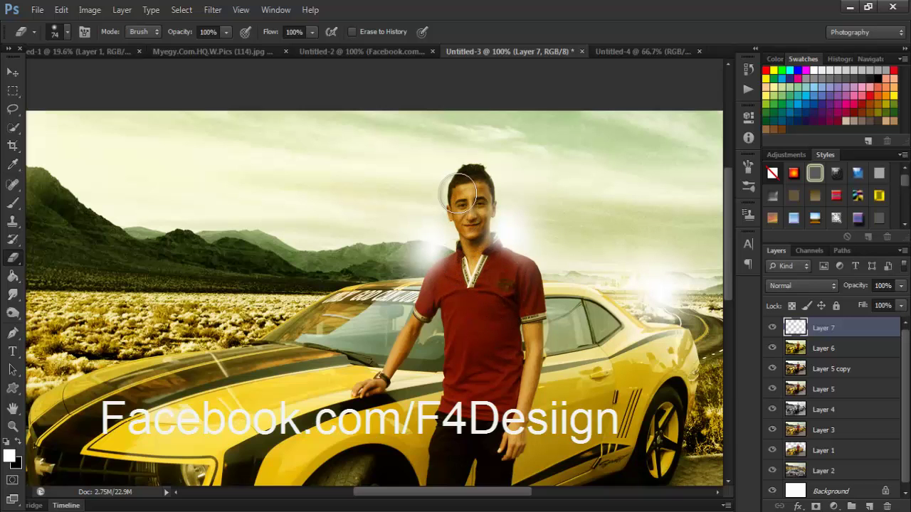
pyautogui.scroll(-2, 488, 354)
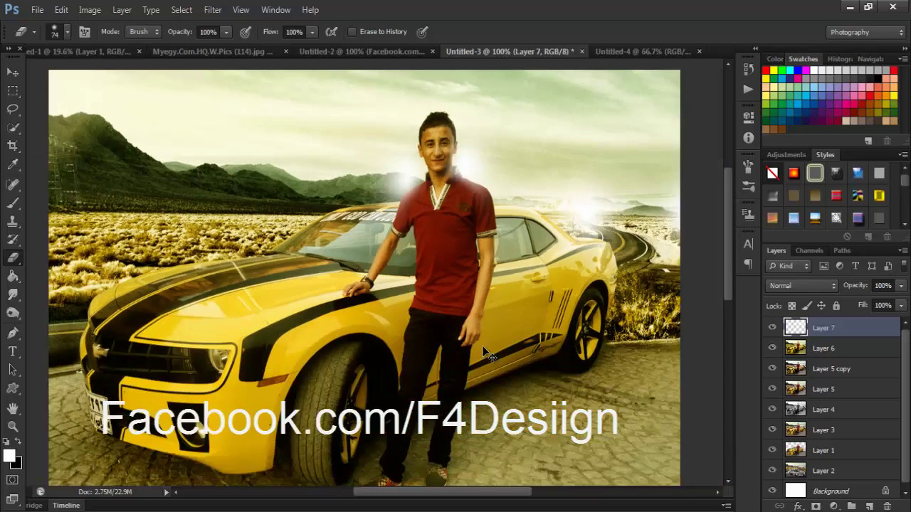
pyautogui.scroll(-1, 484, 349)
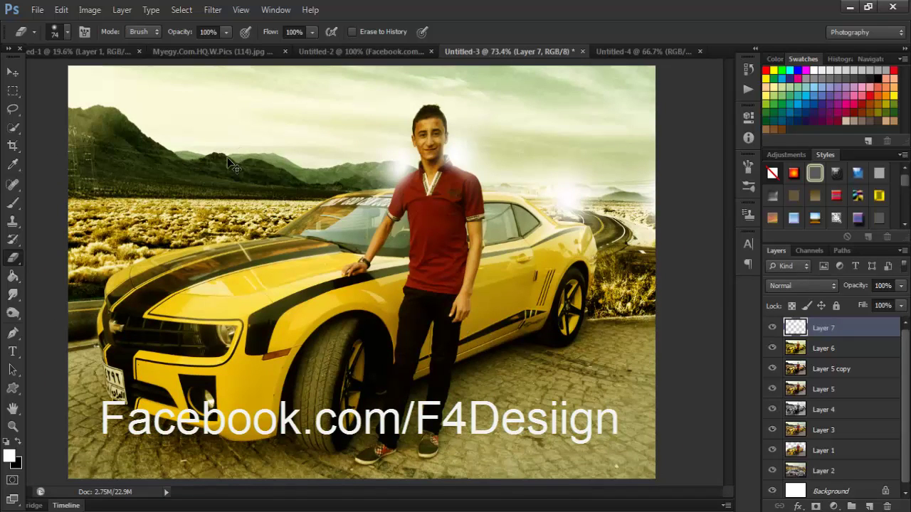
# Add Layer 8, fill it with Apply Image in Multiply mode, and duplicate it
pyautogui.hotkey('ctrl', 'shift', 'n')
pyautogui.press('Return')
pyautogui.click(99, 9)
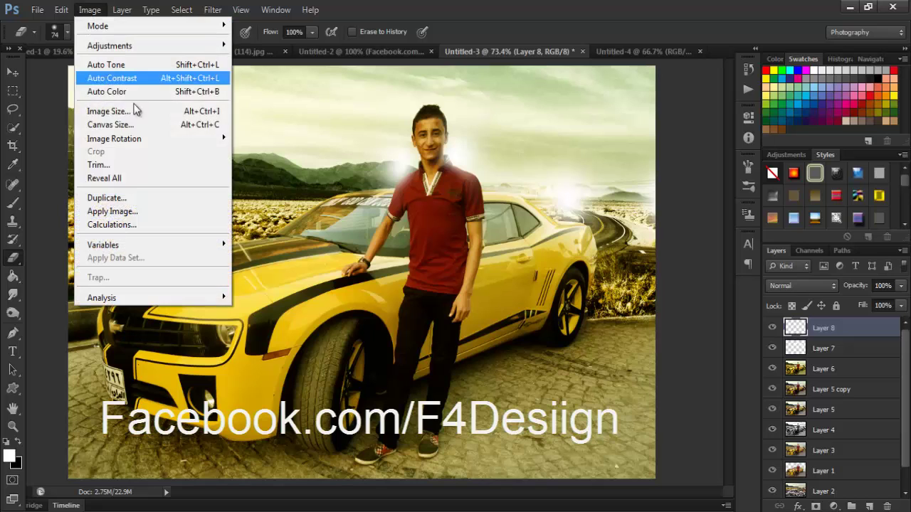
pyautogui.click(142, 212)
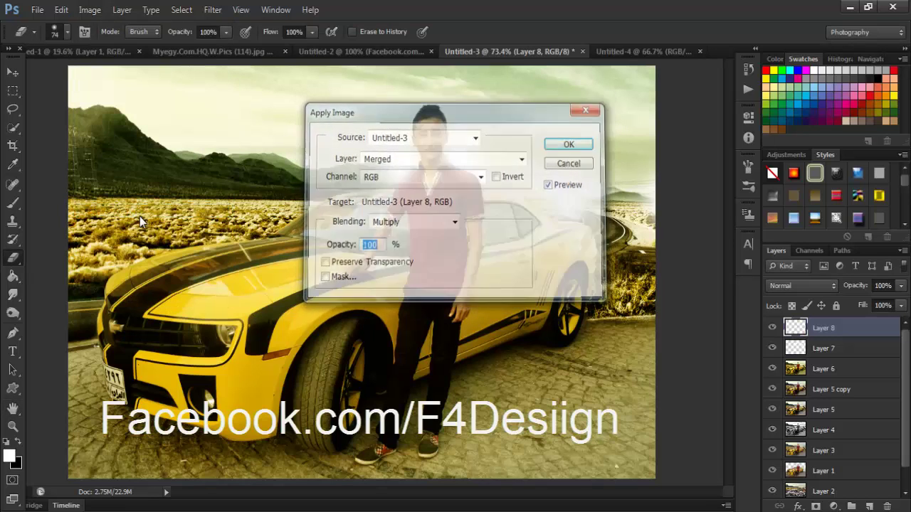
pyautogui.press('Return')
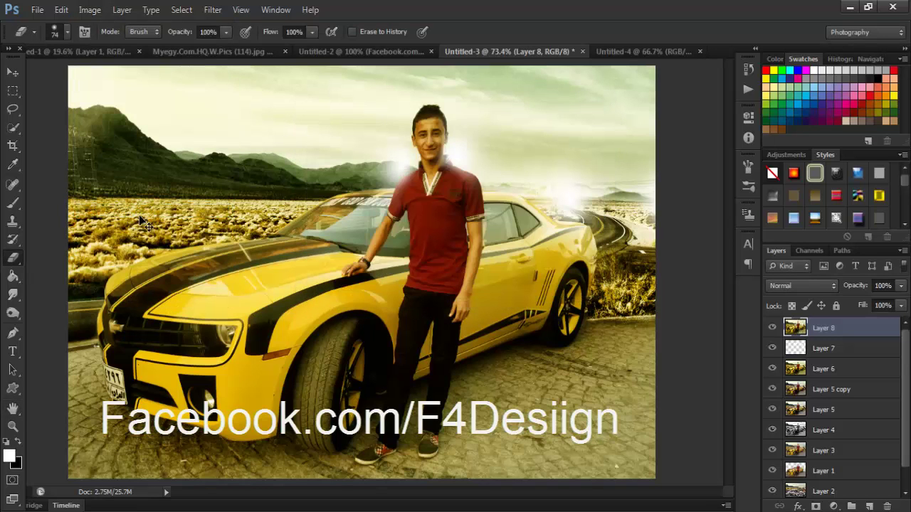
pyautogui.hotkey('ctrl', 'j')
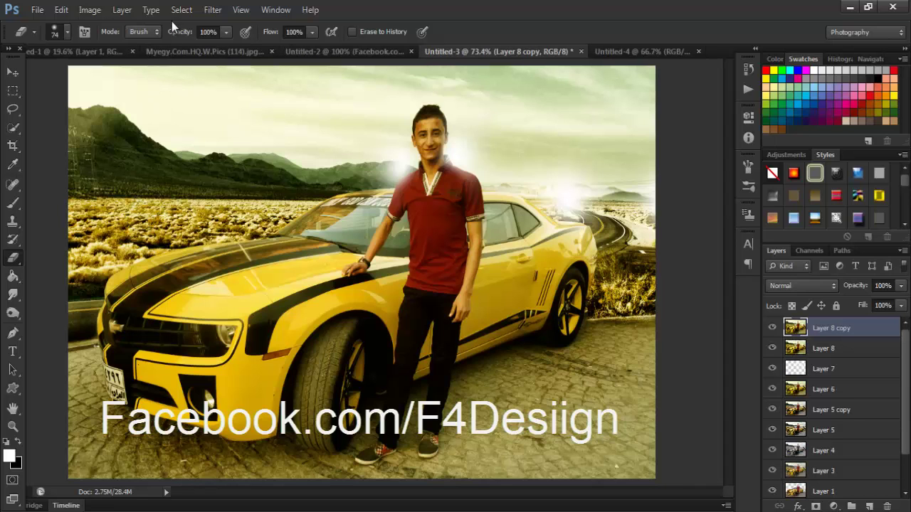
# Apply Unsharp Mask at 68% amount, 8.4 px radius and 0 threshold, previewing the face
pyautogui.click(206, 14)
pyautogui.moveTo(226, 246)
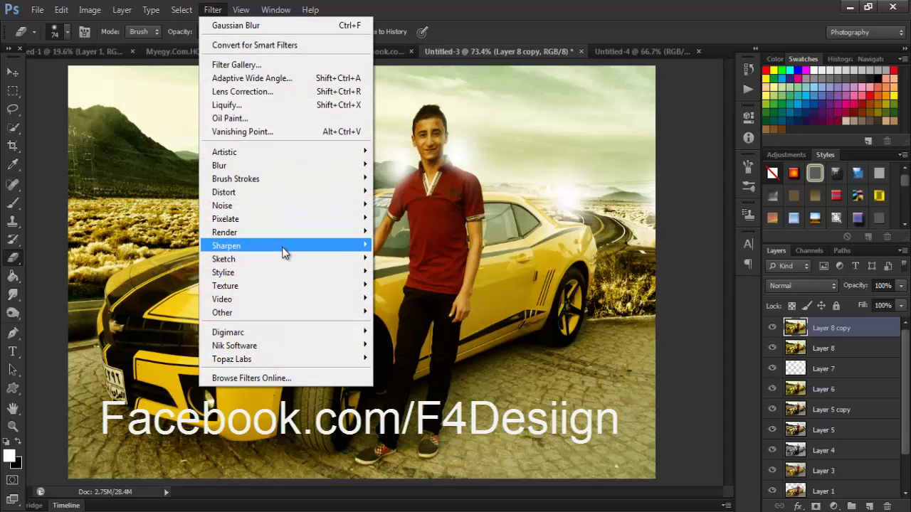
pyautogui.click(437, 299)
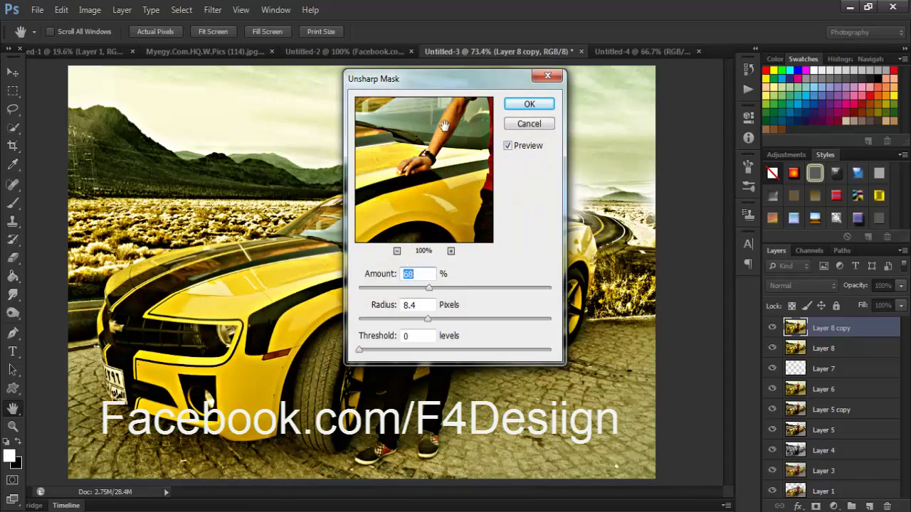
pyautogui.moveTo(456, 80); pyautogui.dragTo(661, 125)
pyautogui.moveTo(604, 207); pyautogui.dragTo(656, 249)
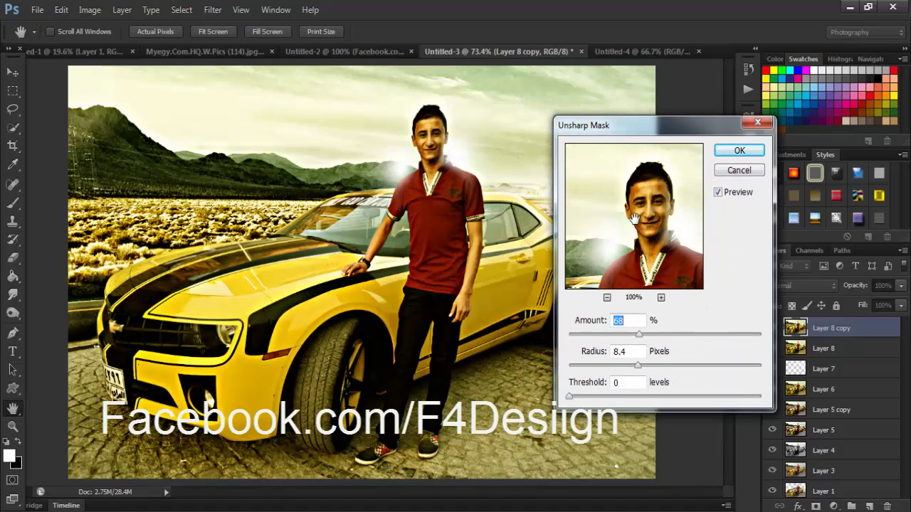
pyautogui.moveTo(634, 217); pyautogui.dragTo(637, 229)
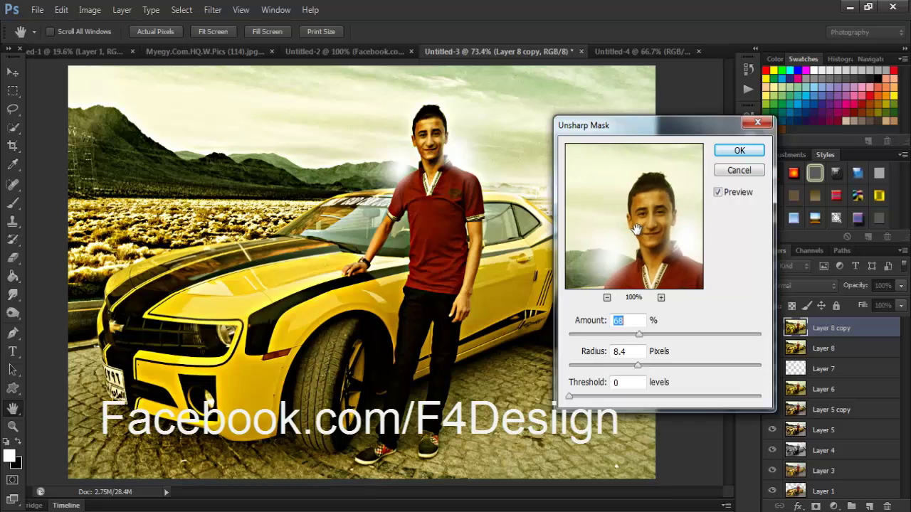
pyautogui.click(741, 150)
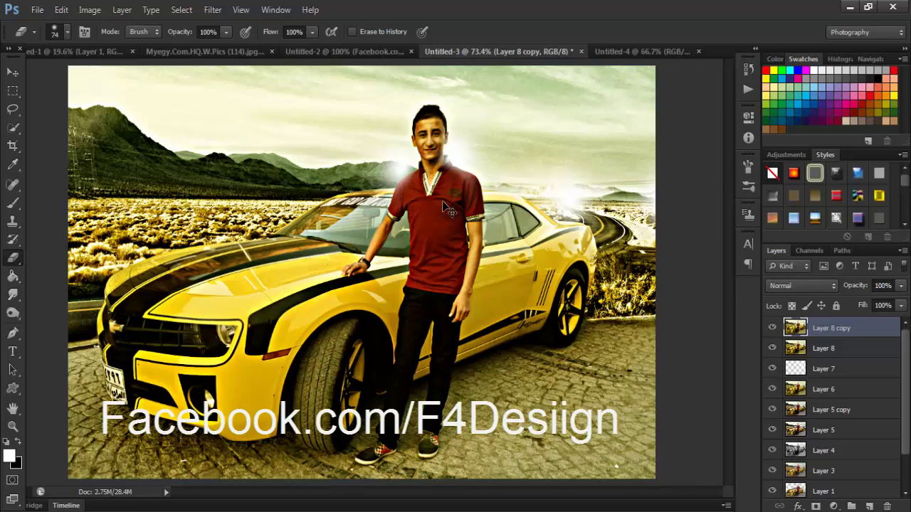
# Desaturate Layer 8 copy, set its opacity to 20%, and toggle it to compare
pyautogui.hotkey('ctrl', 'shift', 'u')
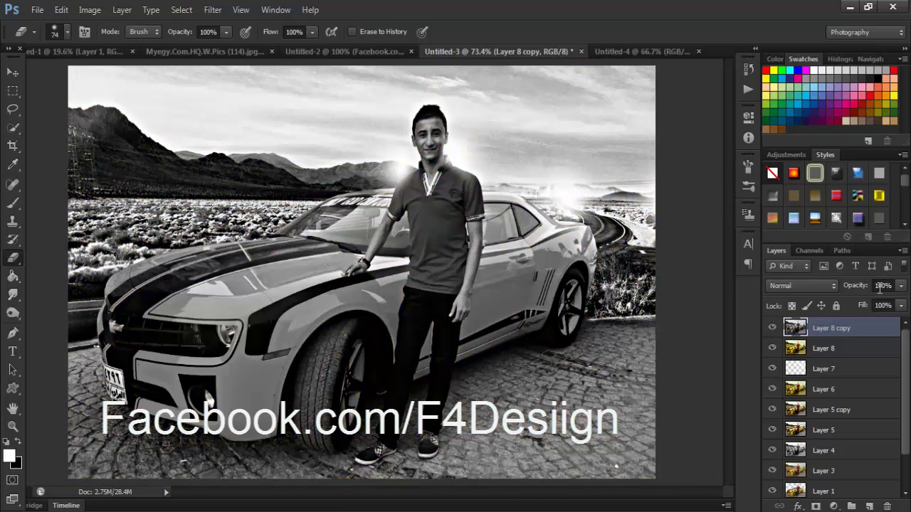
pyautogui.write('20')
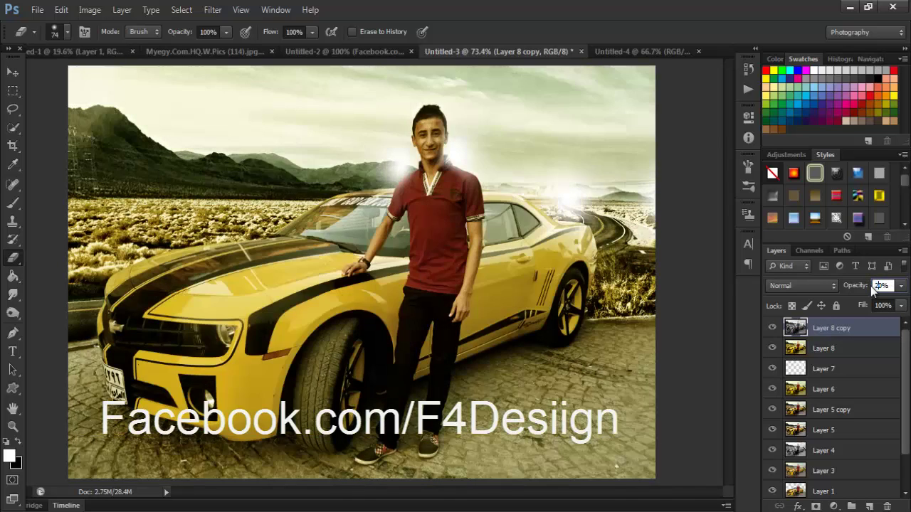
pyautogui.click(772, 328)
pyautogui.click(773, 328)
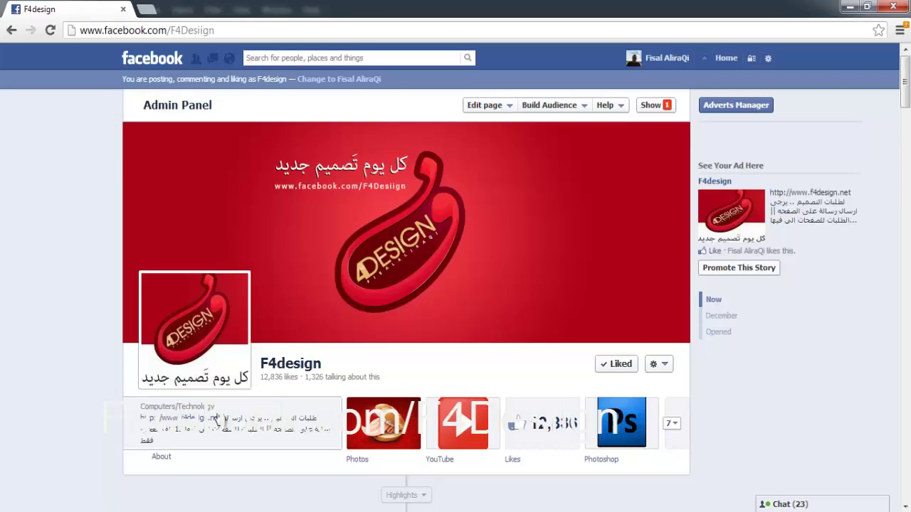
# Scroll down the F4design Facebook page and click into the Write something post box
pyautogui.scroll(-3, 238, 374)
pyautogui.scroll(-3, 238, 375)
pyautogui.click(241, 153)
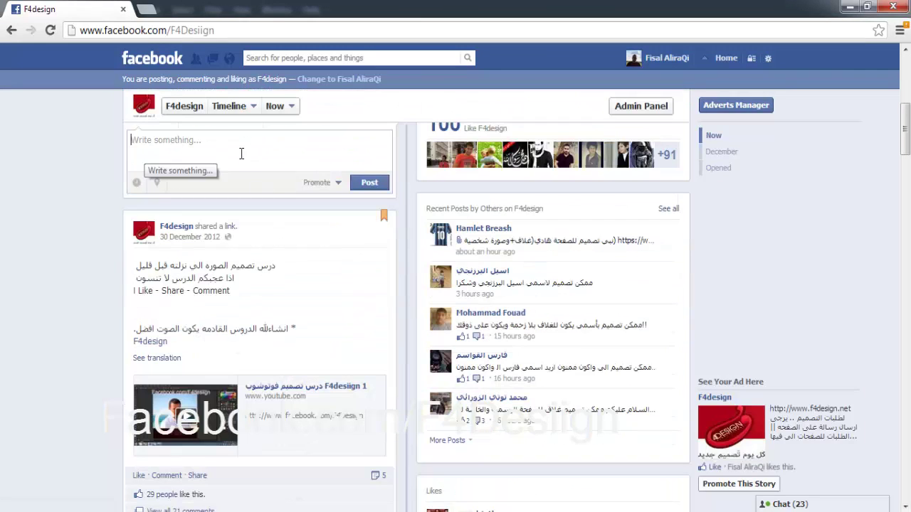